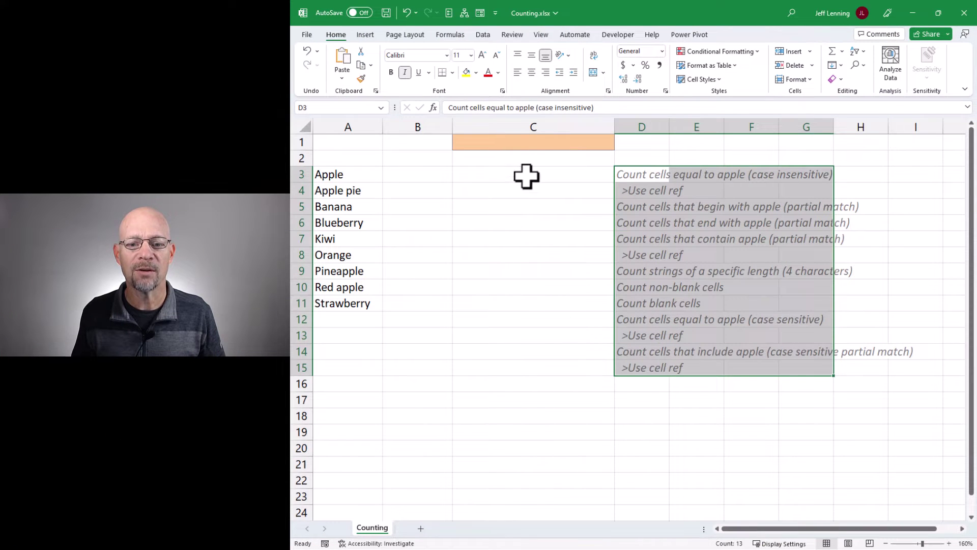
Enter =COUNTIF(A:A,"apple") in C3 to count the cells in column A equal to apple
{"action": "left_click", "coordinate": [527, 175]}
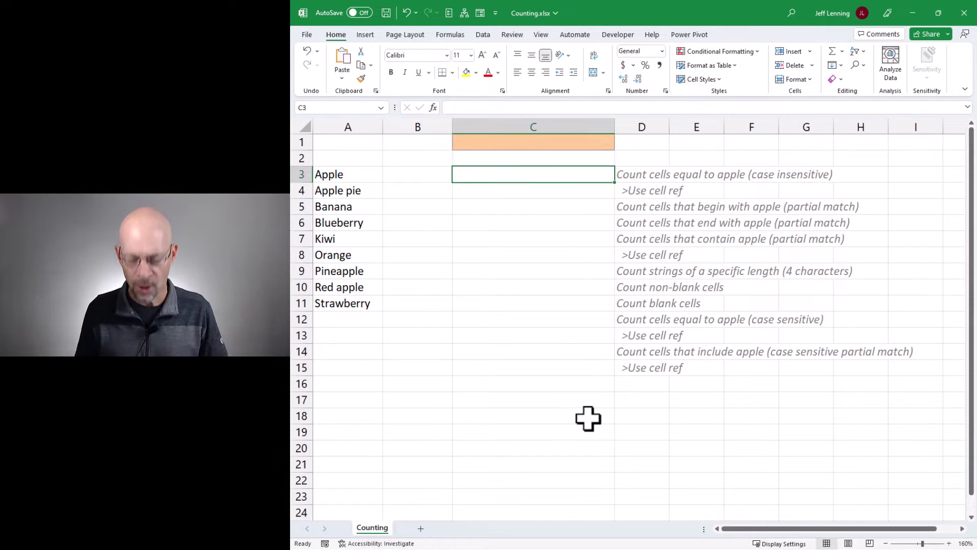
{"action": "type", "text": "=countif"}
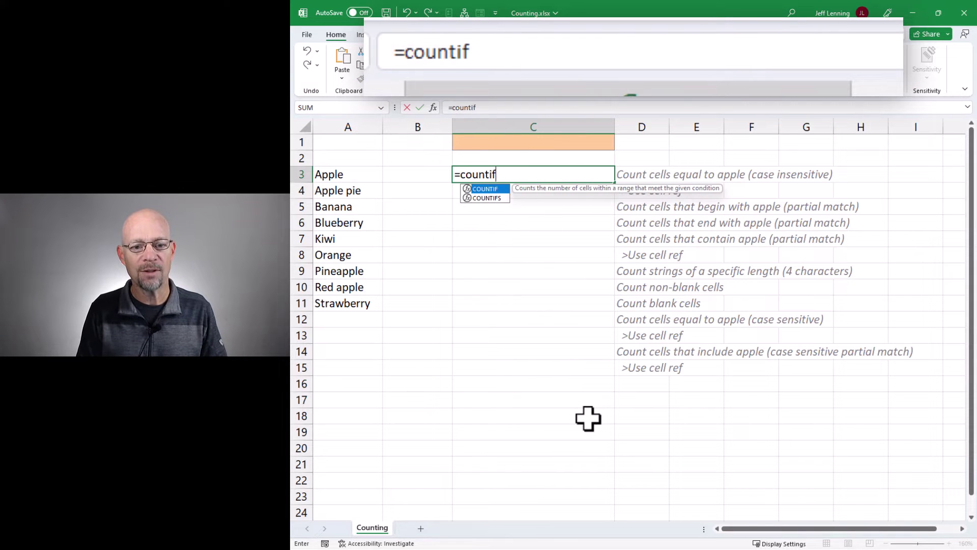
{"action": "key", "text": "Tab"}
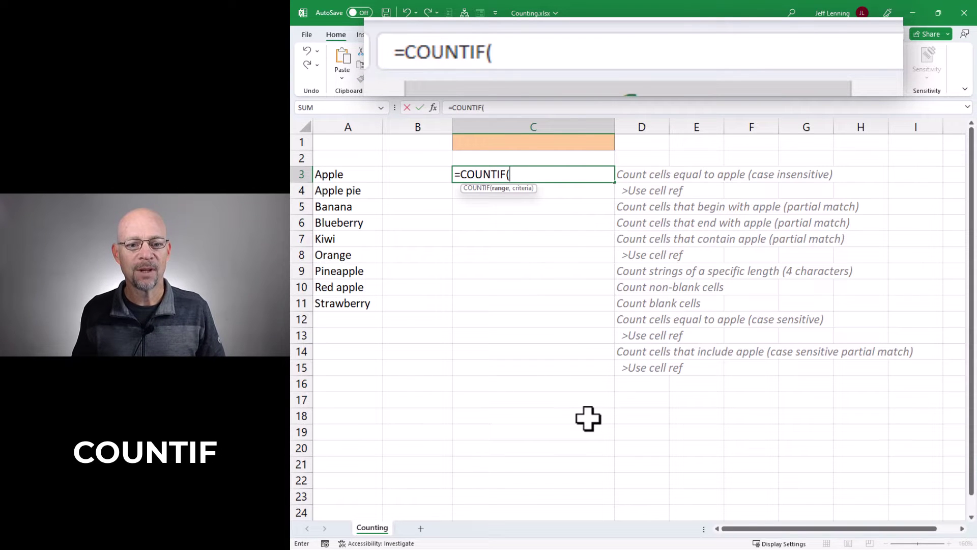
{"action": "left_click", "coordinate": [359, 126]}
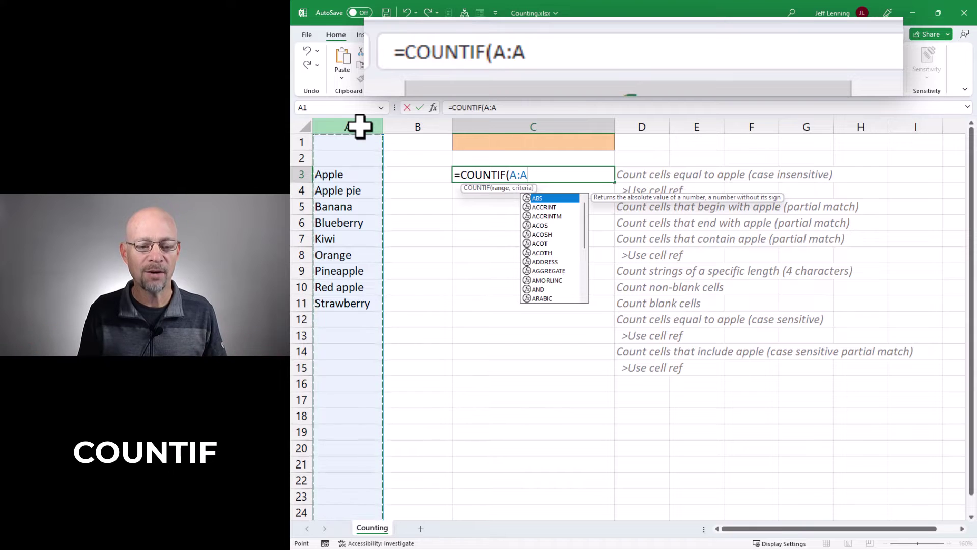
{"action": "key", "text": "alt+Return"}
{"action": "type", "text": ","}
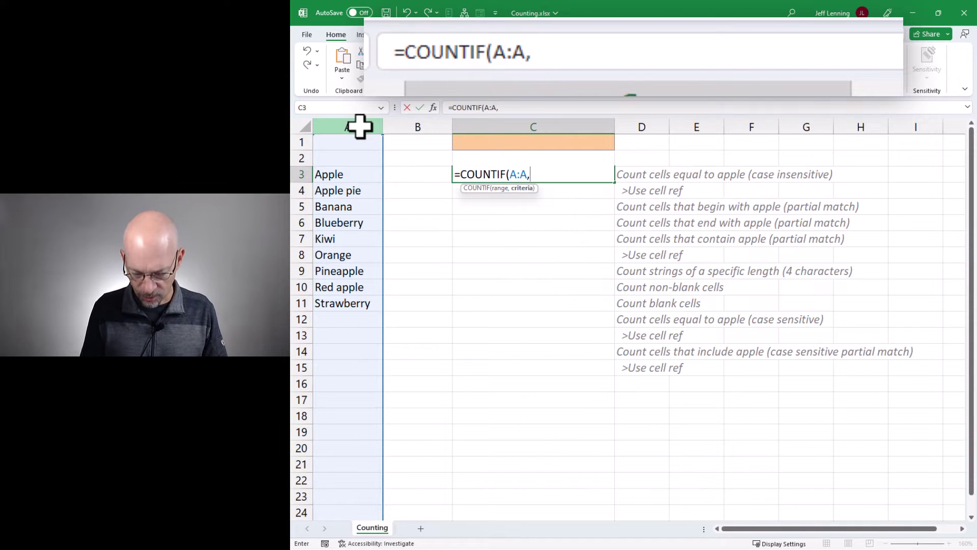
{"action": "type", "text": "\"appl"}
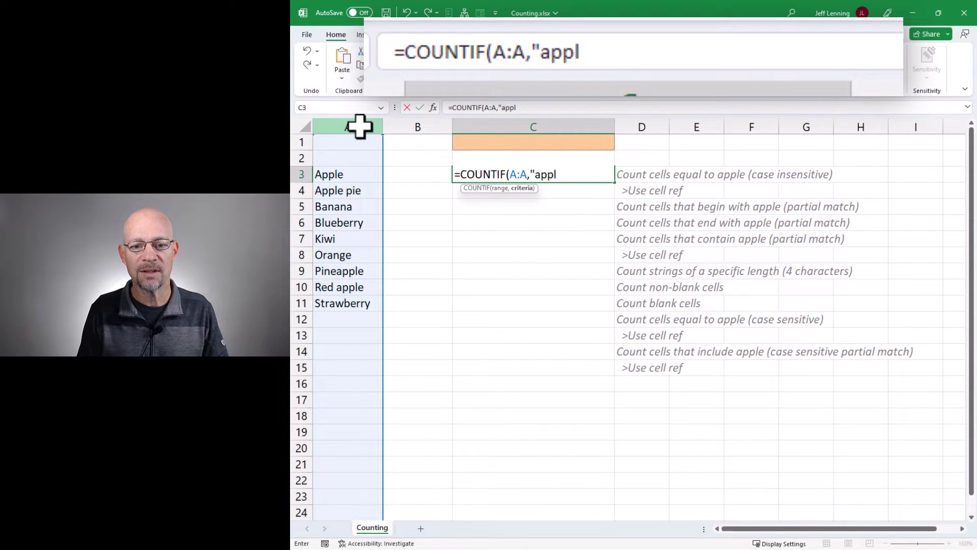
{"action": "type", "text": "e\")"}
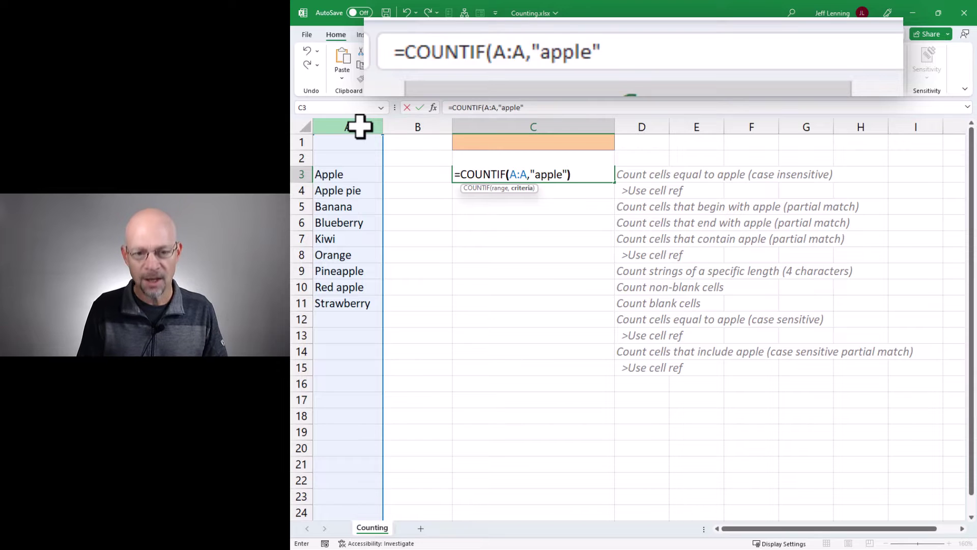
{"action": "key", "text": "Return"}
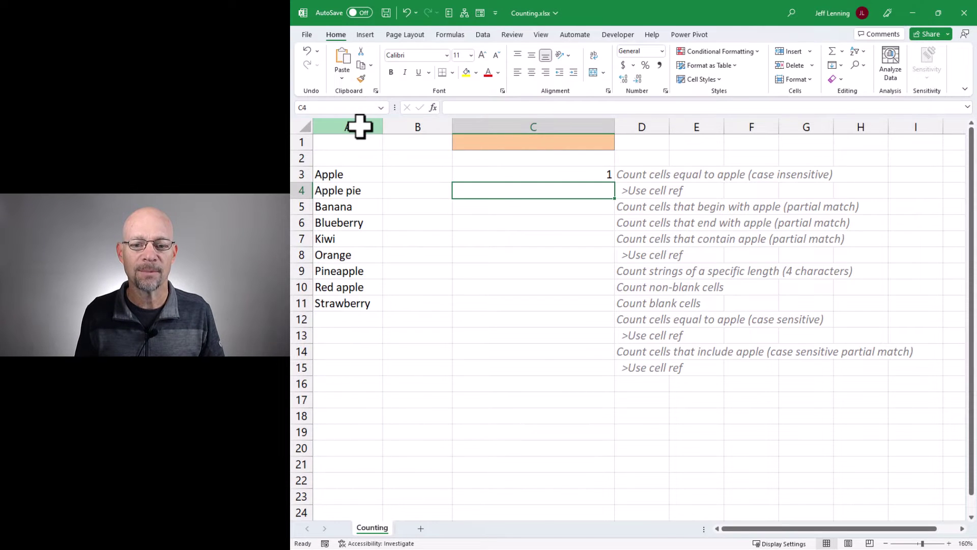
{"action": "key", "text": "Up"}
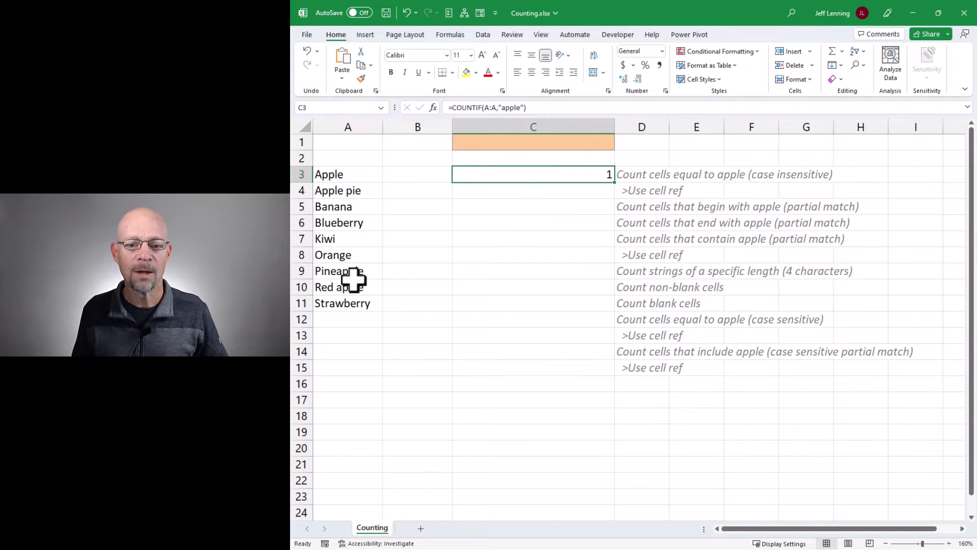
Compare the Apple, Apple pie, Pineapple and Red apple entries in column A with the formula in C3
{"action": "left_click", "coordinate": [352, 173]}
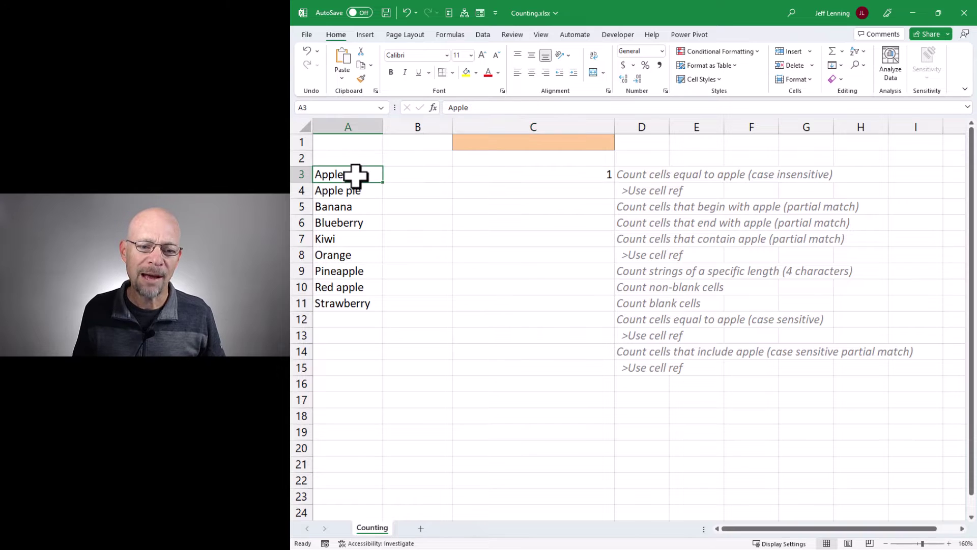
{"action": "left_click", "coordinate": [359, 193]}
{"action": "left_click", "coordinate": [361, 270]}
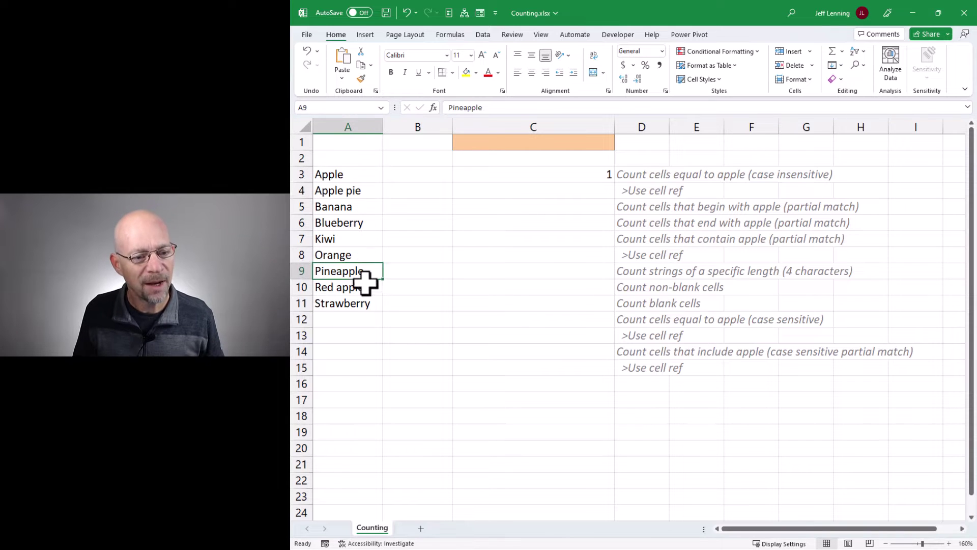
{"action": "left_click", "coordinate": [366, 287]}
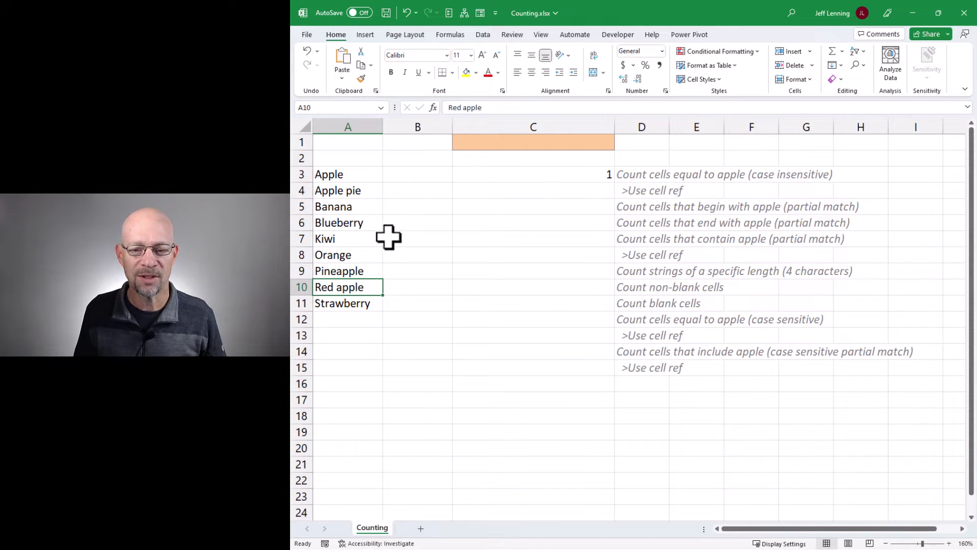
{"action": "left_click", "coordinate": [550, 175]}
{"action": "key", "text": "F2"}
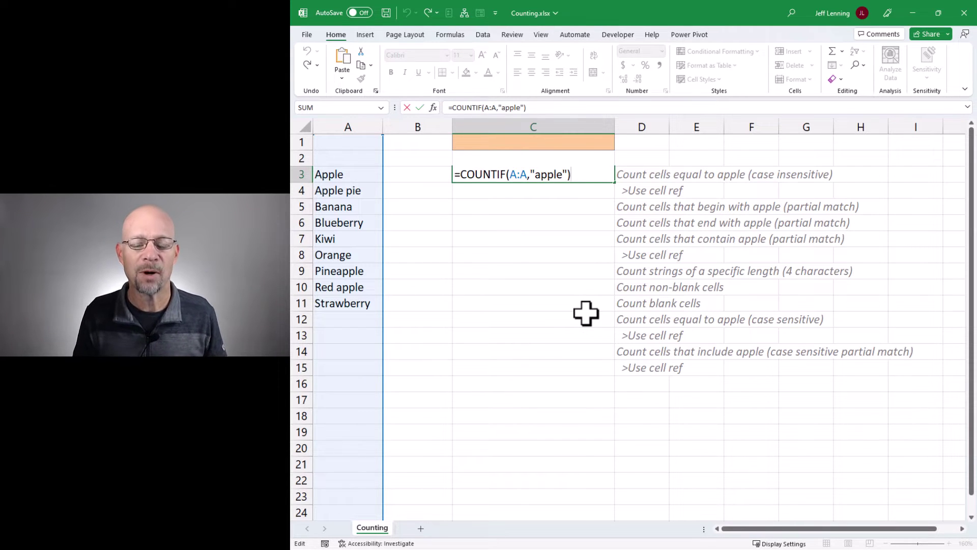
{"action": "key", "text": "ctrl+Return"}
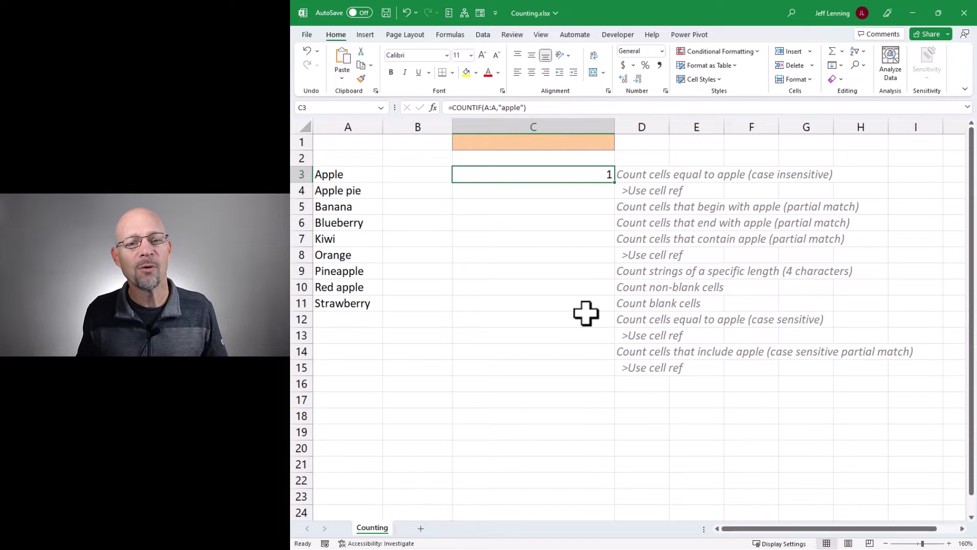
Highlight the hard-coded "apple" criterion inside the COUNTIF formula in C3 without changing it
{"action": "key", "text": "Down"}
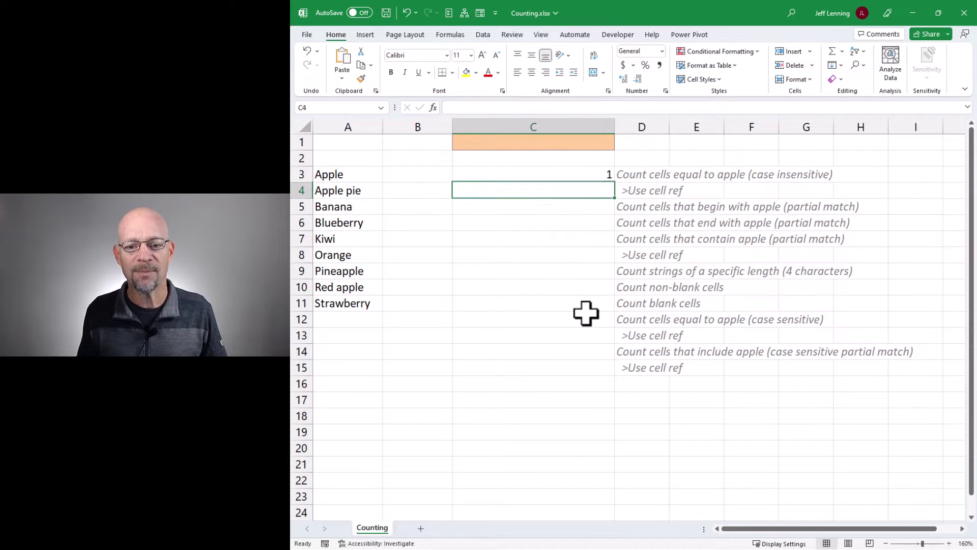
{"action": "key", "text": "Up"}
{"action": "key", "text": "F2"}
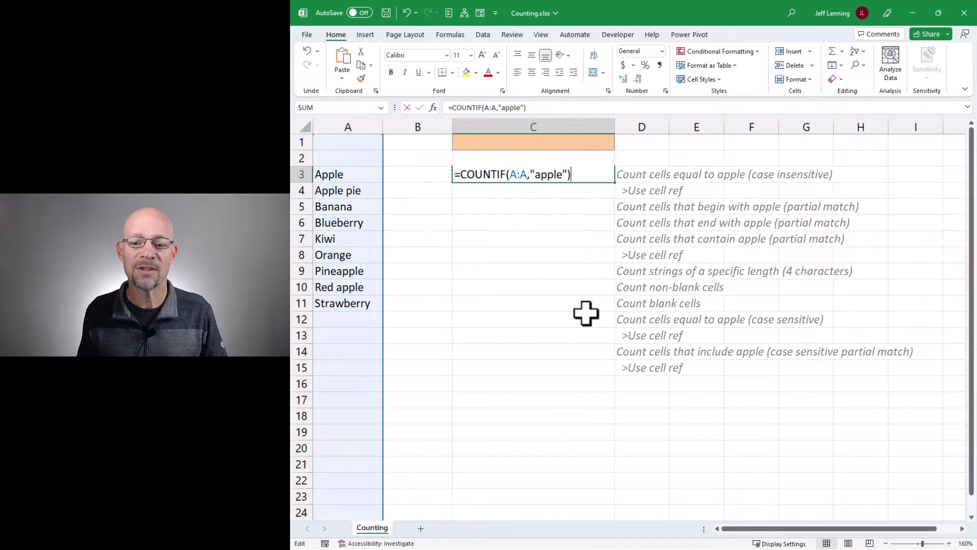
{"action": "key", "text": "Left"}
{"action": "key", "text": "shift+Left"}
{"action": "key", "text": "shift+Left"}
{"action": "key", "text": "shift+Left"}
{"action": "key", "text": "shift+Left"}
{"action": "key", "text": "shift+Left"}
{"action": "key", "text": "shift+Left"}
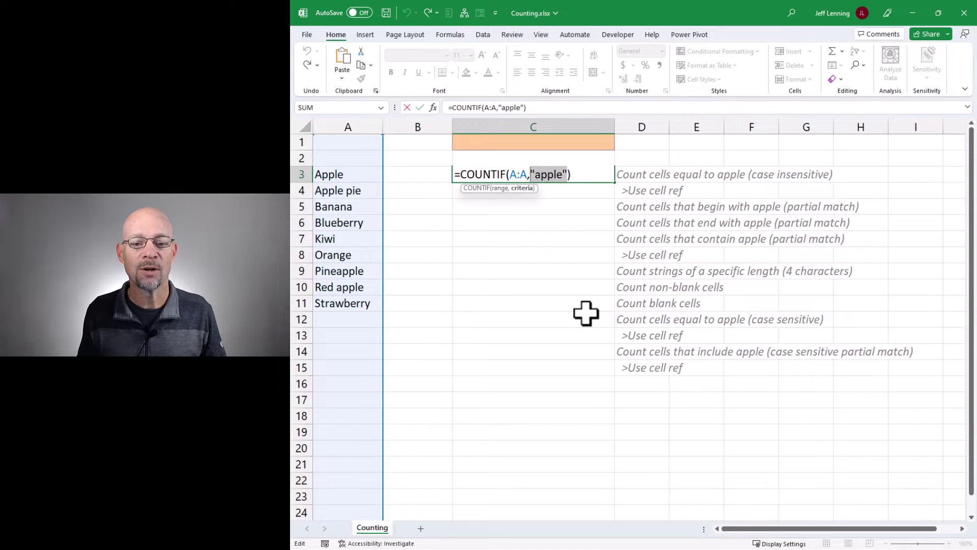
{"action": "key", "text": "ctrl+Return"}
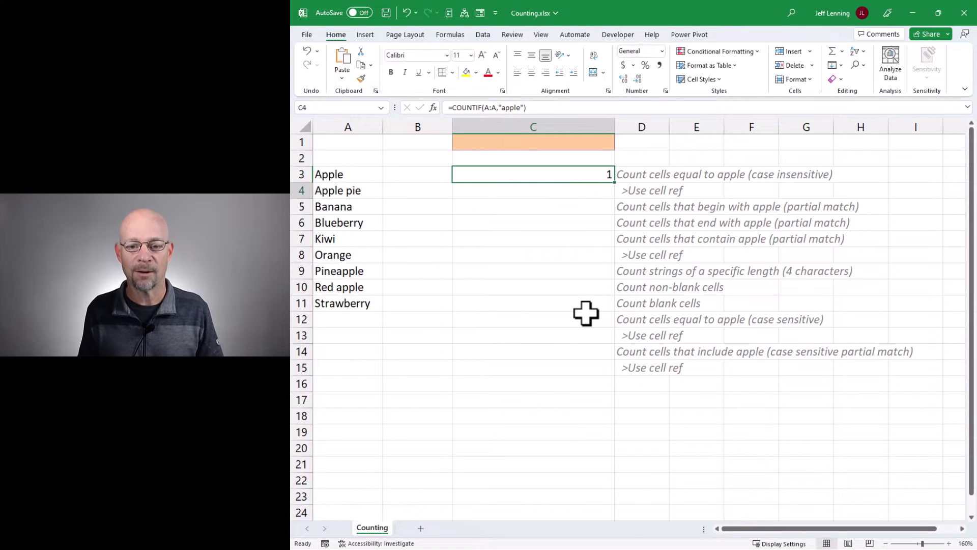
Enter =COUNTIF(A:A,C1) in C4 so the criterion comes from a cell reference
{"action": "key", "text": "Down"}
{"action": "type", "text": "=cout"}
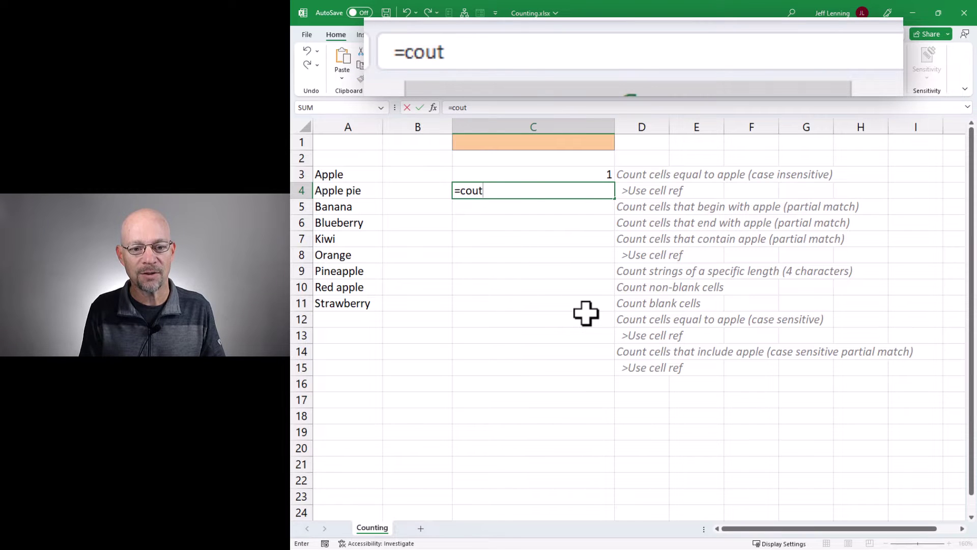
{"action": "key", "text": "Tab"}
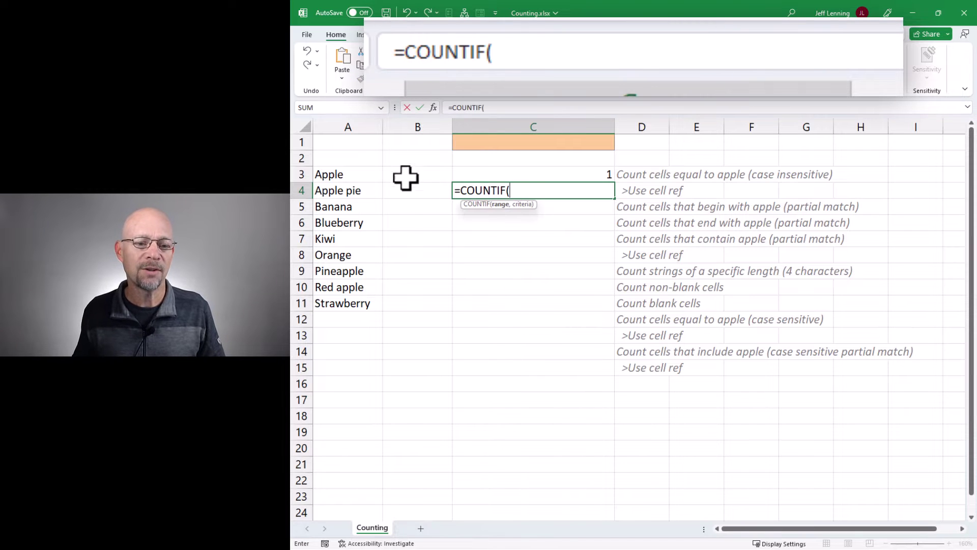
{"action": "left_click", "coordinate": [359, 131]}
{"action": "type", "text": ","}
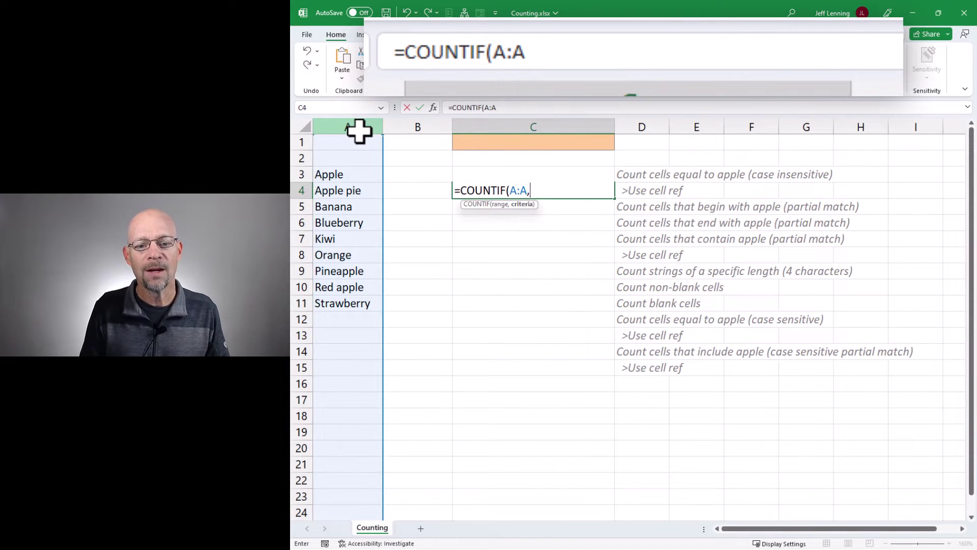
{"action": "key", "text": "Up"}
{"action": "key", "text": "Up"}
{"action": "key", "text": "Up"}
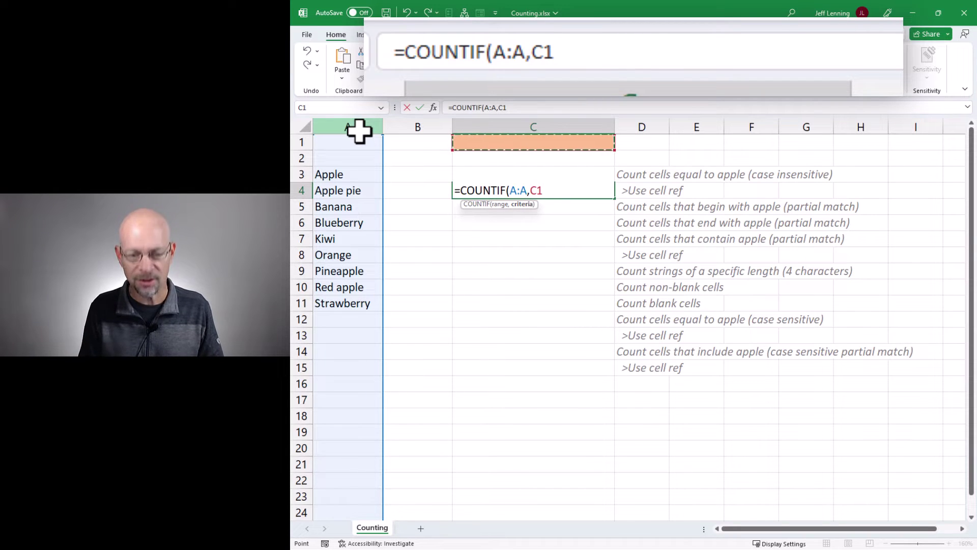
{"action": "type", "text": ")"}
{"action": "key", "text": "Return"}
Enter apple as the criterion in C1 and check the count in C4
{"action": "key", "text": "Up"}
{"action": "key", "text": "Up"}
{"action": "key", "text": "Up"}
{"action": "key", "text": "Up"}
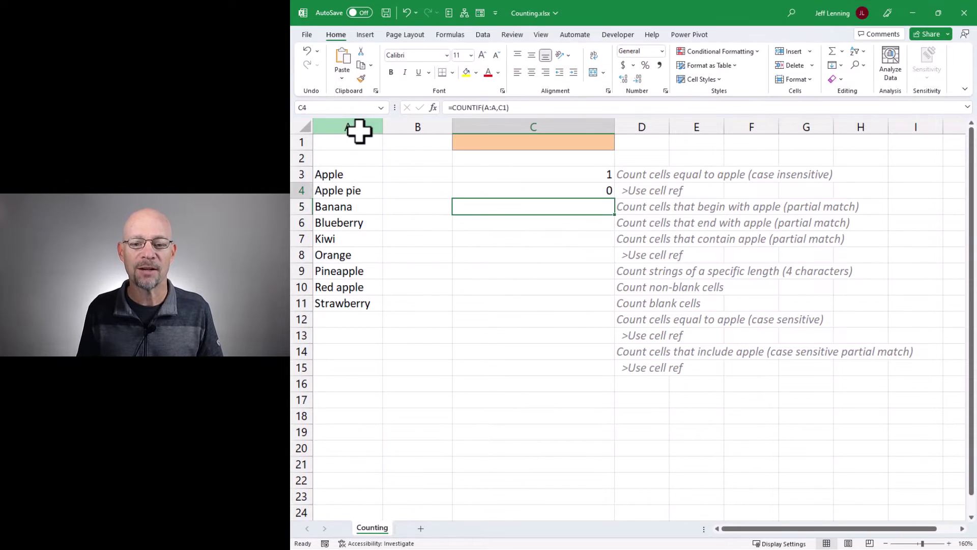
{"action": "type", "text": "apple"}
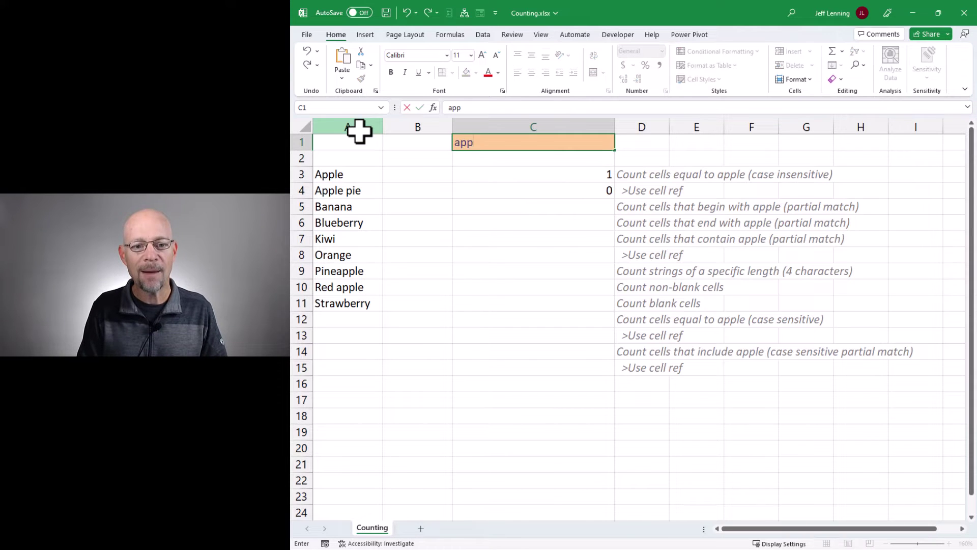
{"action": "key", "text": "Return"}
{"action": "key", "text": "Down"}
{"action": "key", "text": "Down"}
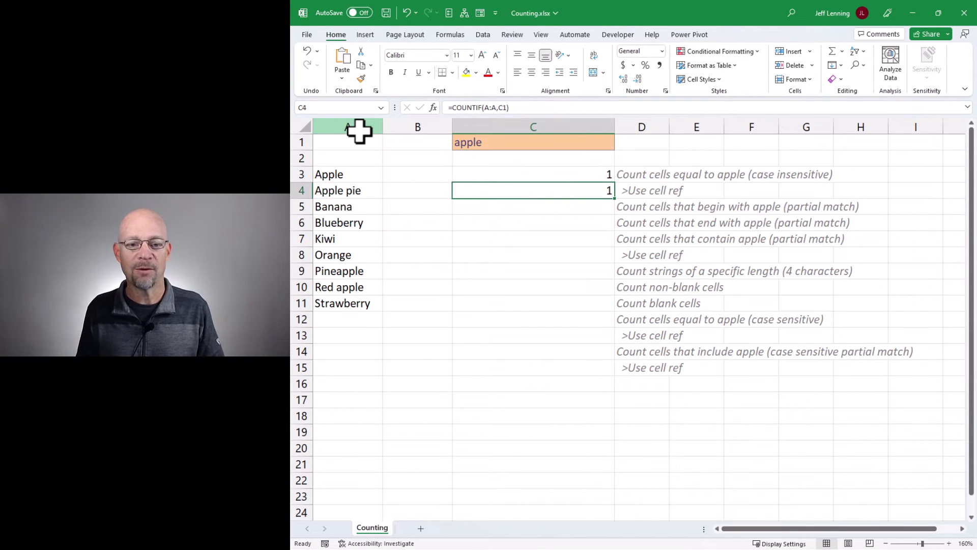
Change the criterion in C1 to kiwi to test the cell reference
{"action": "key", "text": "Up"}
{"action": "key", "text": "Up"}
{"action": "key", "text": "Up"}
{"action": "type", "text": "kiwi"}
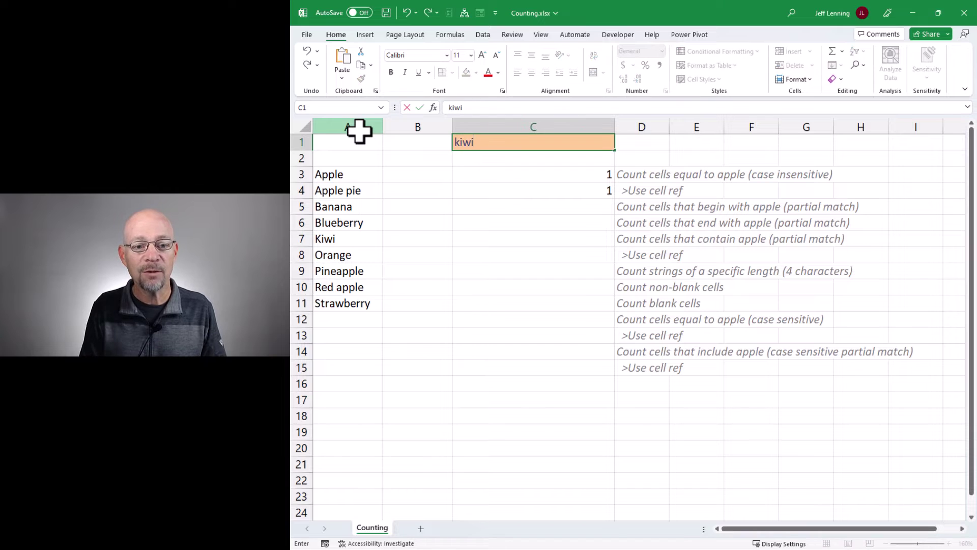
{"action": "key", "text": "Return"}
{"action": "key", "text": "Up"}
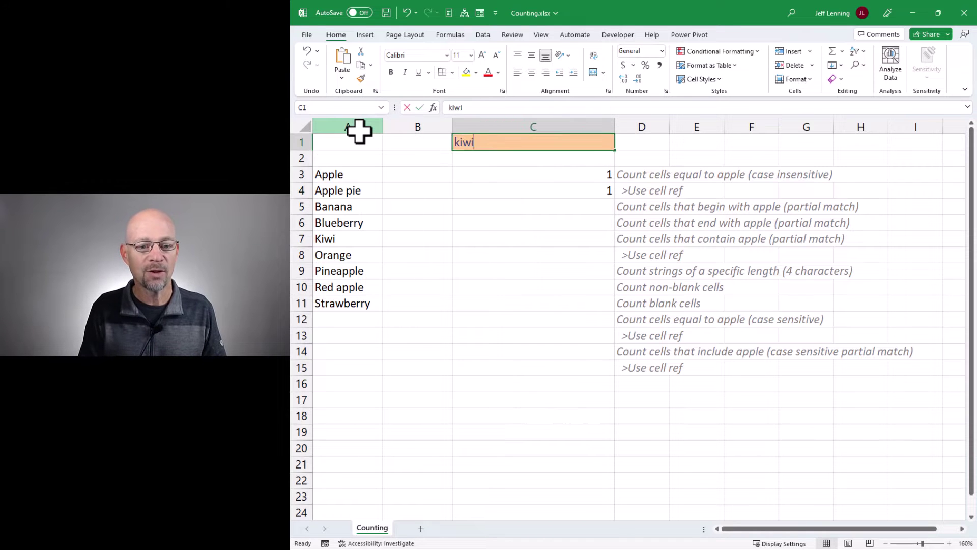
Set the criterion in C1 back to apple and review the formula in C3
{"action": "type", "text": "apple"}
{"action": "key", "text": "Return"}
{"action": "key", "text": "Down"}
{"action": "key", "text": "Down"}
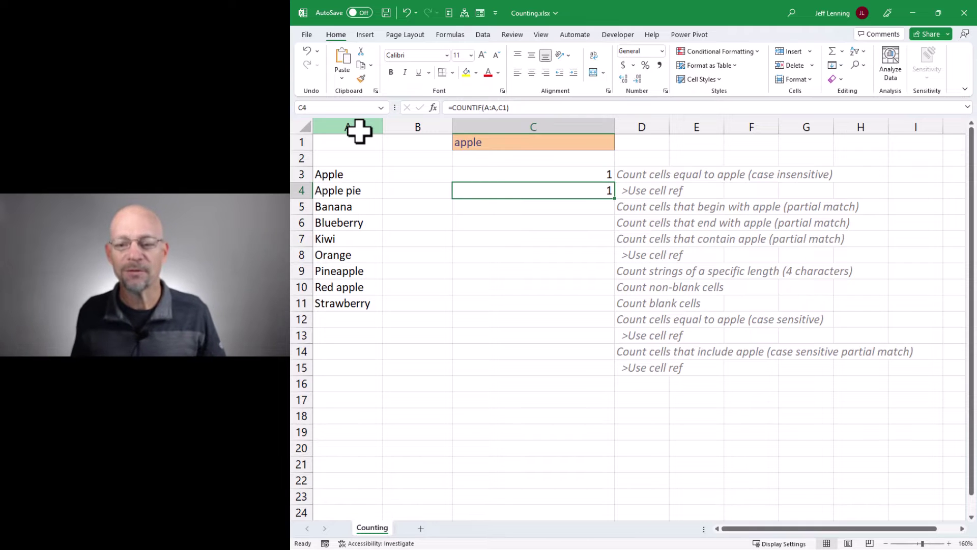
{"action": "key", "text": "Up"}
{"action": "key", "text": "F2"}
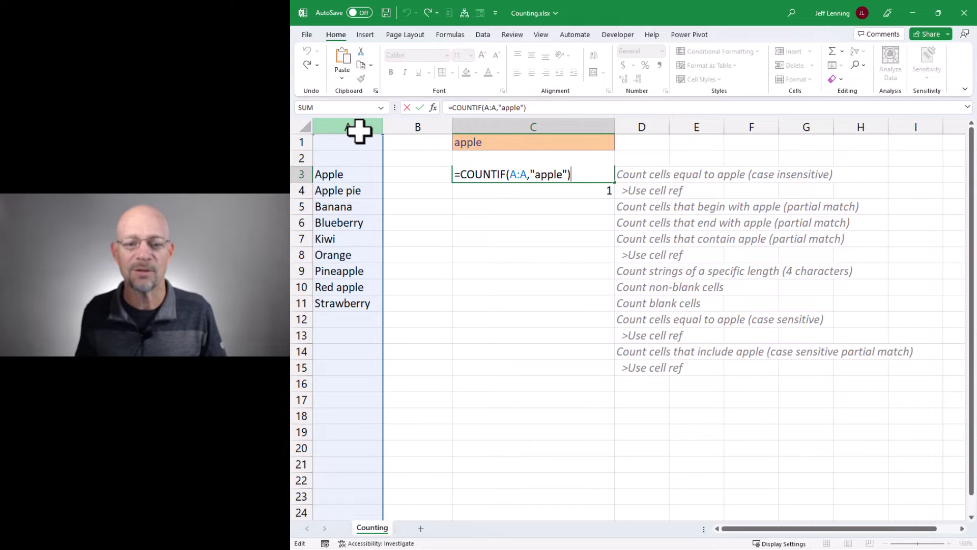
{"action": "key", "text": "ctrl+Return"}
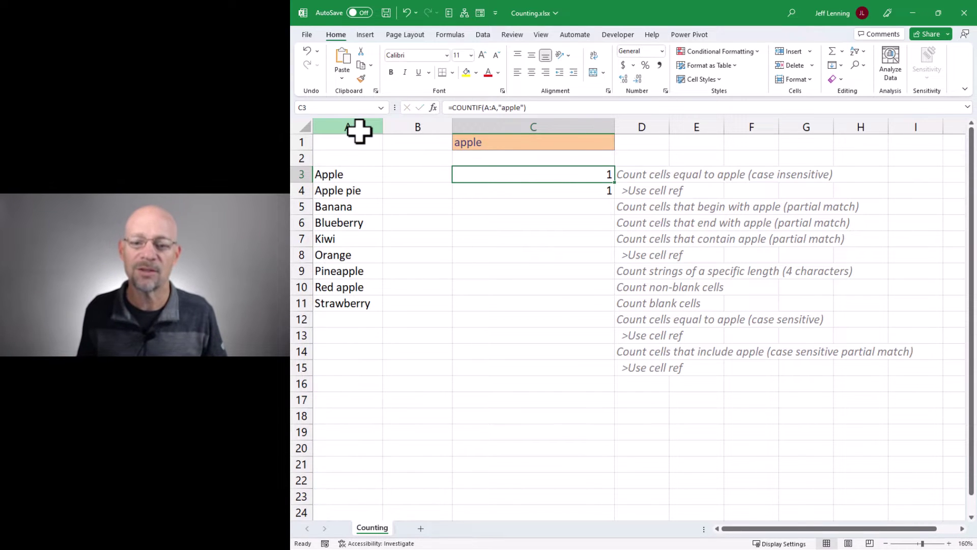
Change the criterion in C1 to the capitalized Apple and check the formula in C4 for case sensitivity
{"action": "key", "text": "Up"}
{"action": "key", "text": "Up"}
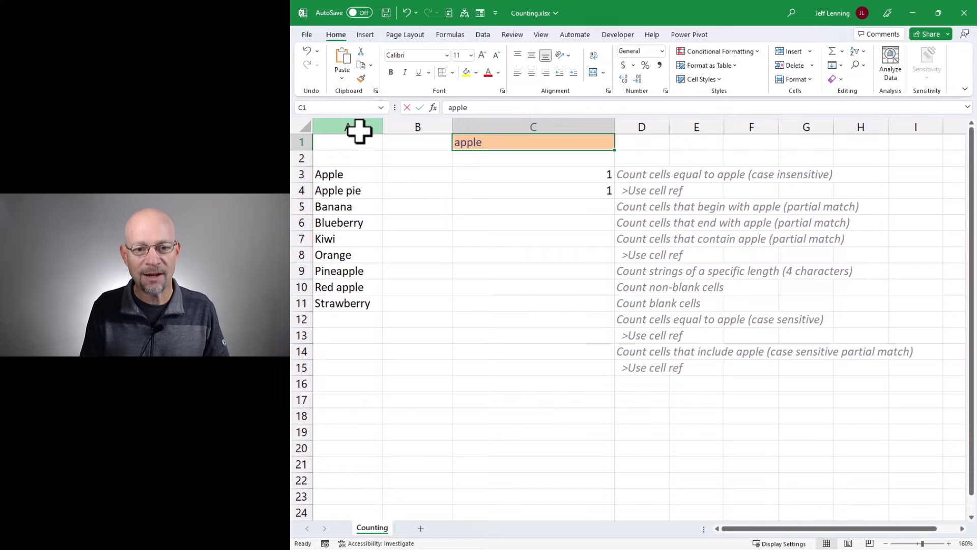
{"action": "type", "text": "Apple"}
{"action": "key", "text": "Return"}
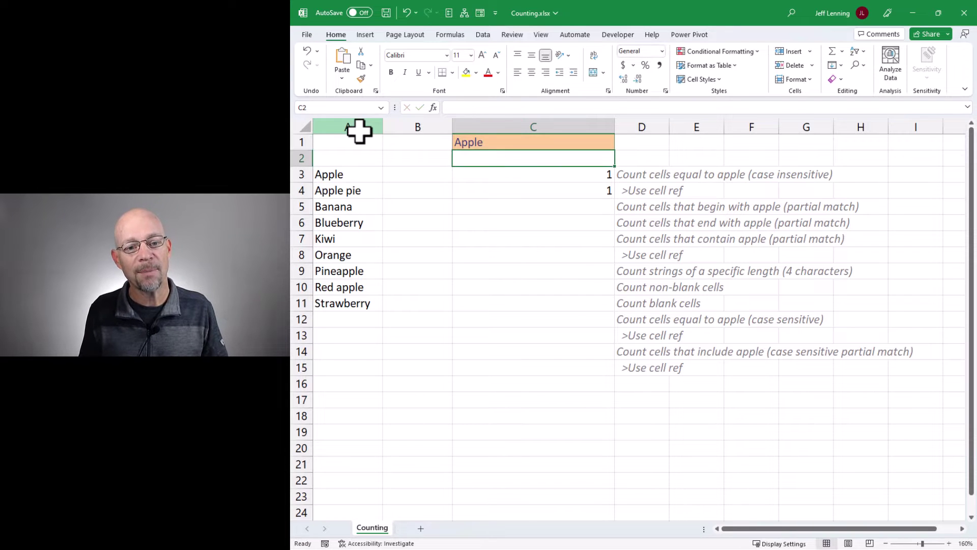
{"action": "key", "text": "Down"}
{"action": "key", "text": "Down"}
{"action": "key", "text": "F2"}
{"action": "key", "text": "Return"}
{"action": "key", "text": "Up"}
{"action": "key", "text": "Up"}
{"action": "key", "text": "Up"}
{"action": "key", "text": "Up"}
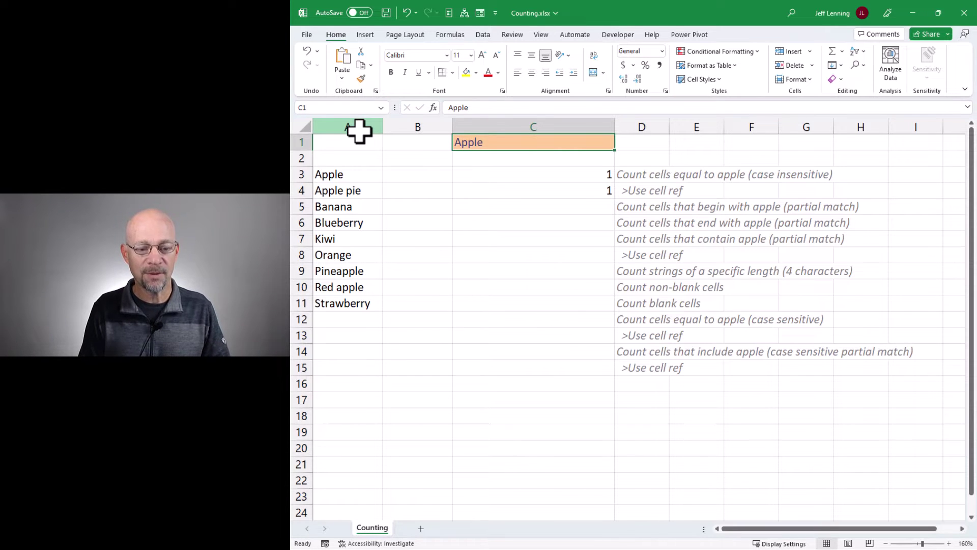
Change the criterion in C1 to all-uppercase APPLE and check the formula in C4
{"action": "type", "text": "APPLE"}
{"action": "key", "text": "Return"}
{"action": "key", "text": "Down"}
{"action": "key", "text": "Down"}
{"action": "key", "text": "F2"}
{"action": "key", "text": "Escape"}
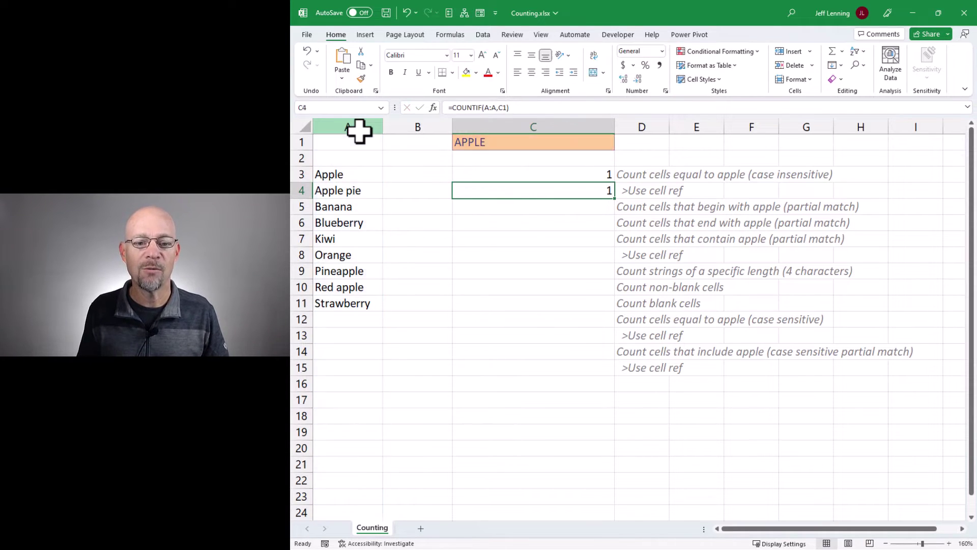
Set the criterion in C1 back to lowercase apple and check the cell-reference formula in C4
{"action": "key", "text": "Up"}
{"action": "key", "text": "Up"}
{"action": "key", "text": "Up"}
{"action": "type", "text": "apple"}
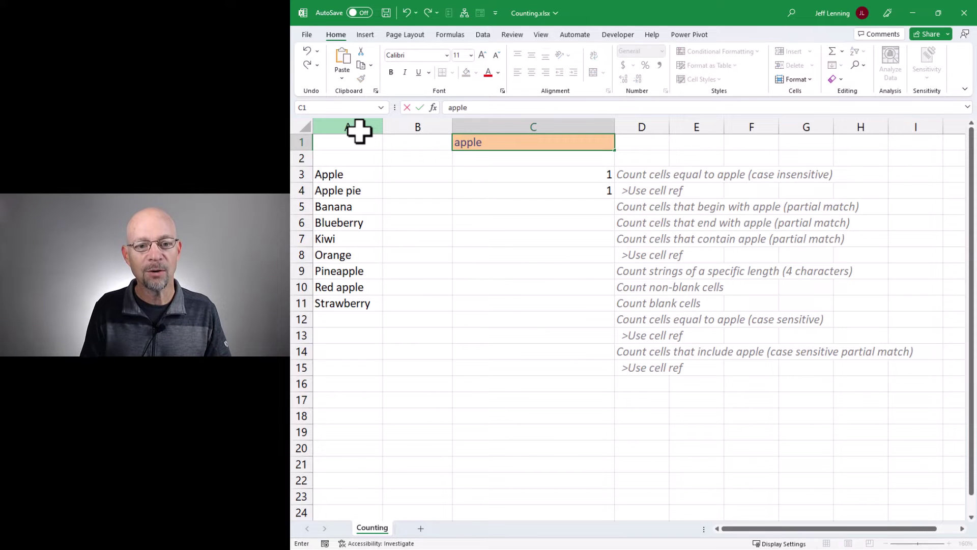
{"action": "key", "text": "Return"}
{"action": "key", "text": "Down"}
{"action": "key", "text": "Down"}
{"action": "key", "text": "F2"}
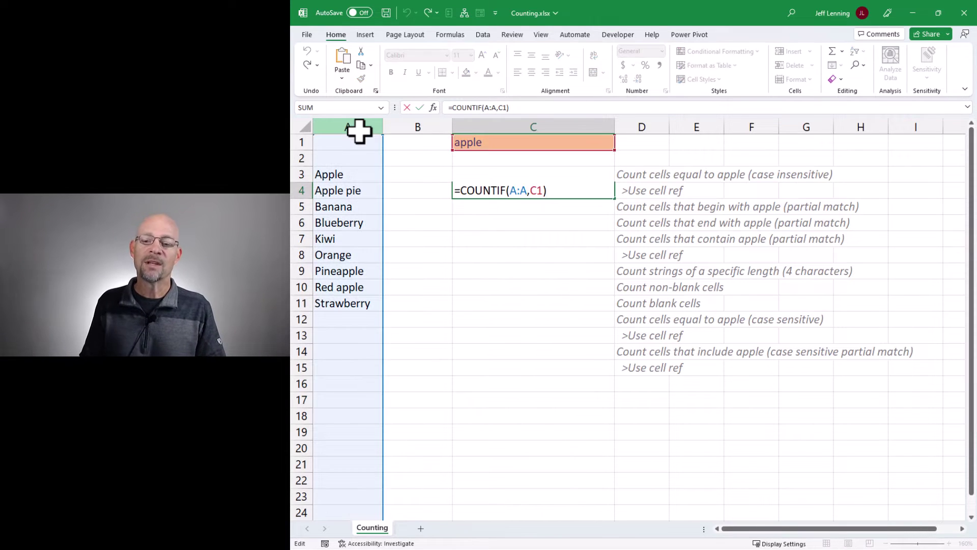
{"action": "key", "text": "Escape"}
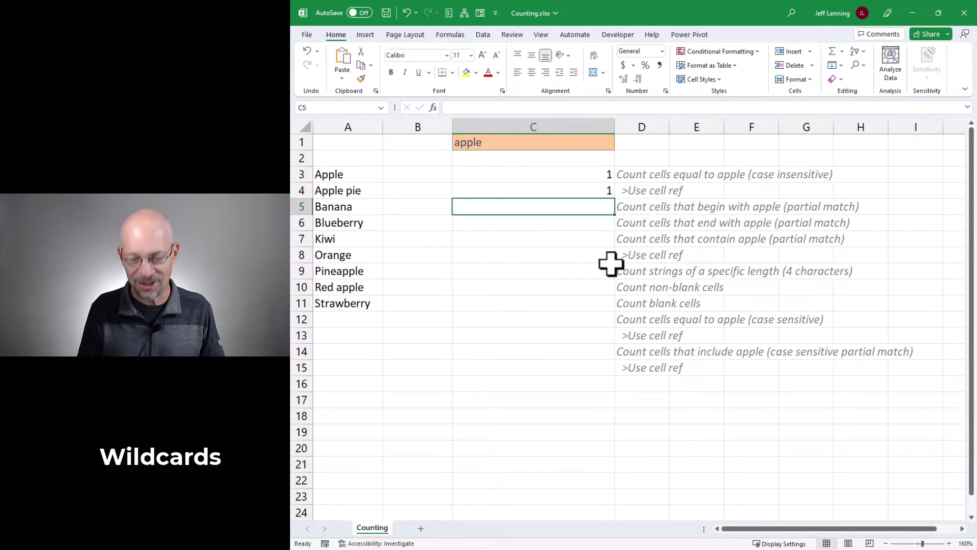
Enter =COUNTIF(A:A,"apple*") in C5 to count the cells that begin with apple
{"action": "type", "text": "=countif"}
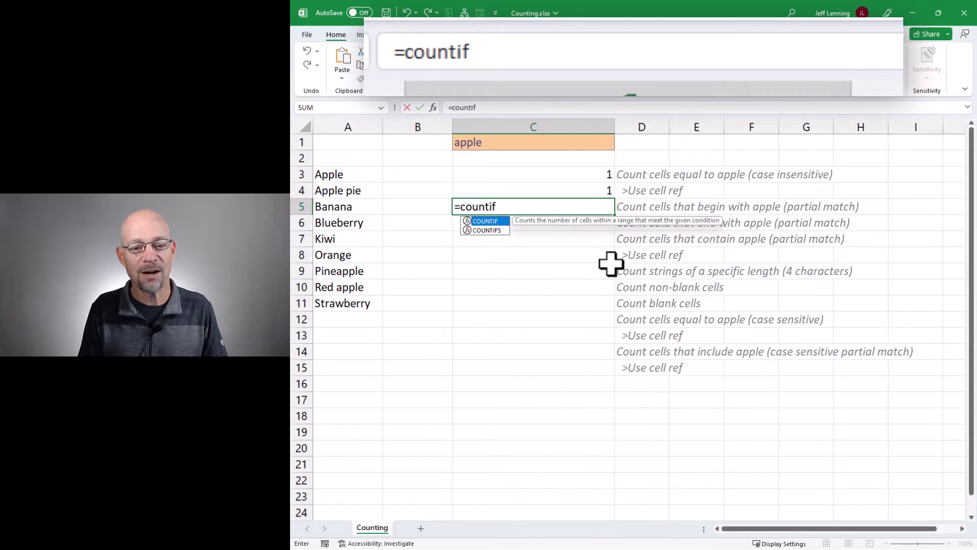
{"action": "key", "text": "Tab"}
{"action": "left_click", "coordinate": [345, 128]}
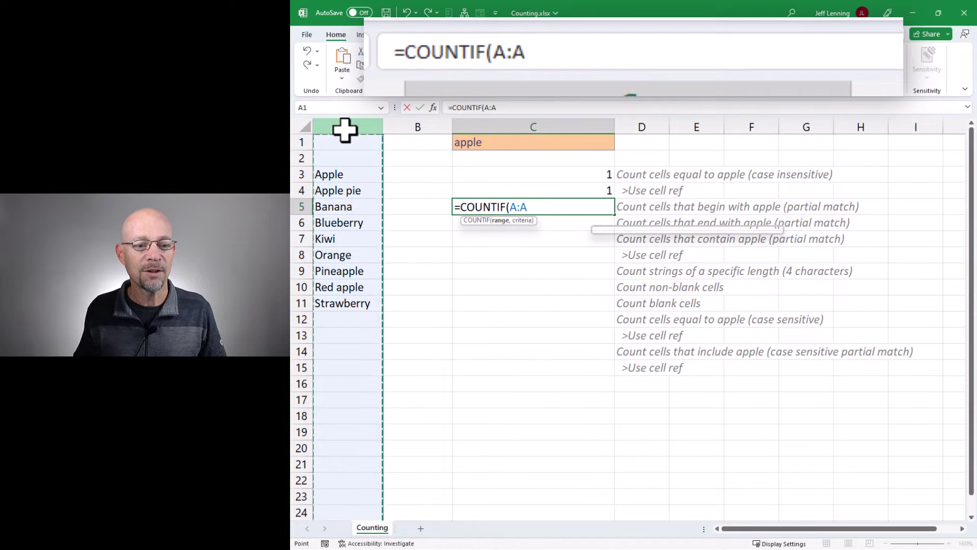
{"action": "type", "text": ","}
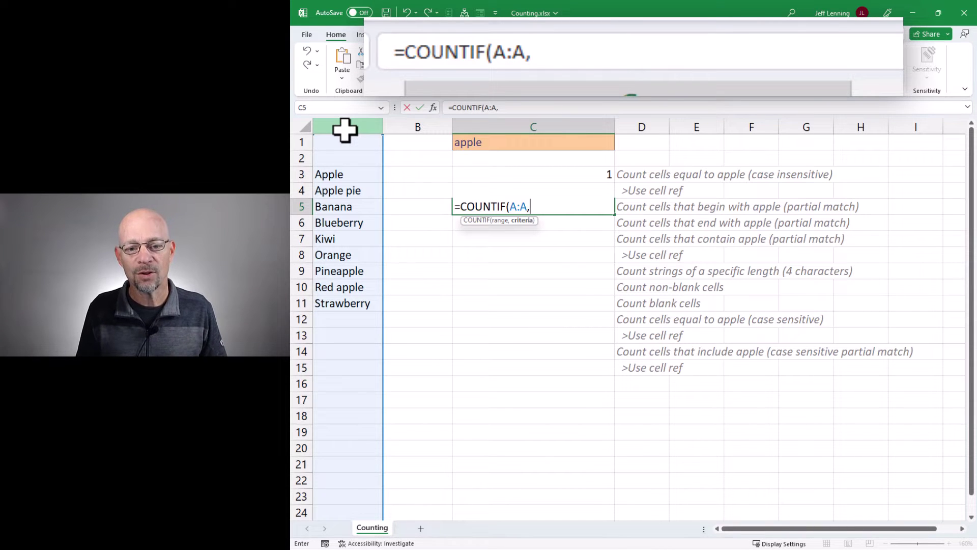
{"action": "type", "text": "\"app"}
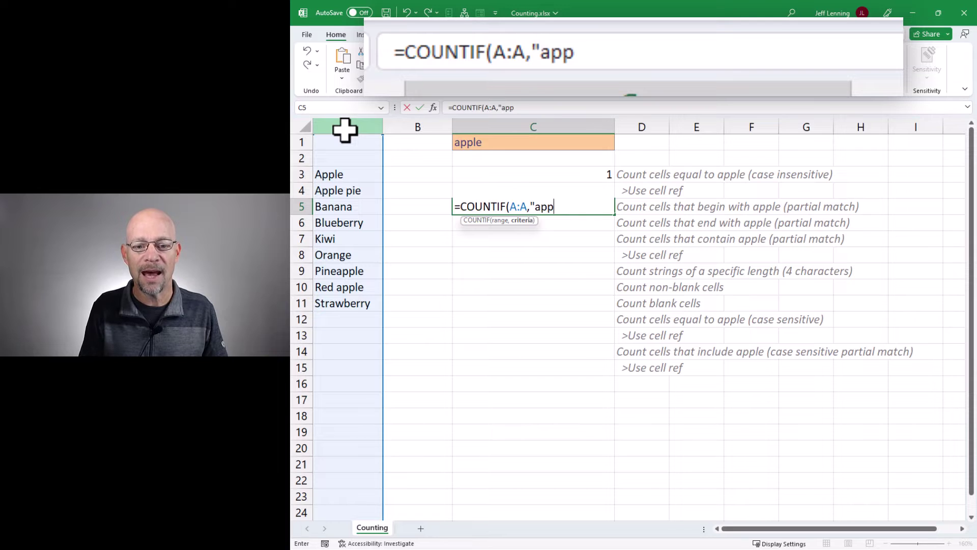
{"action": "type", "text": "le*"}
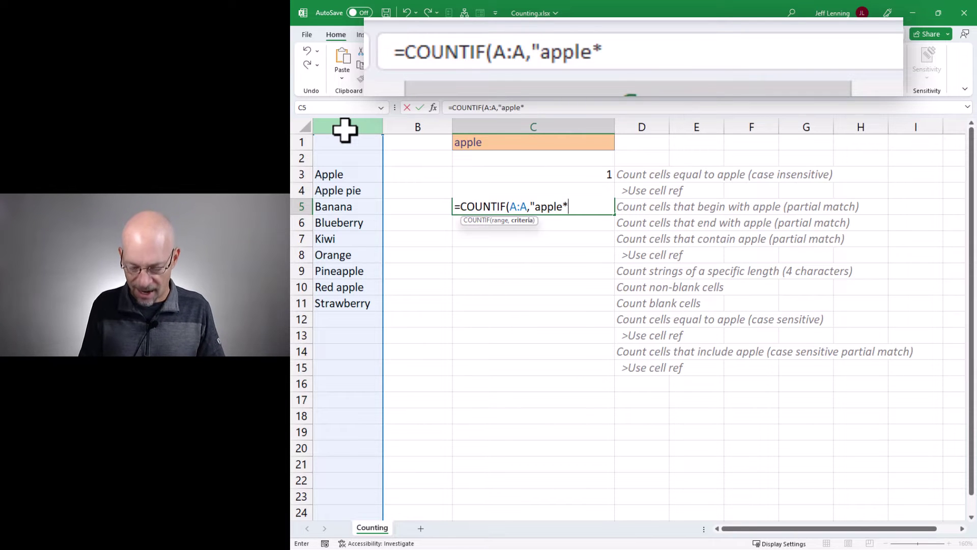
{"action": "type", "text": "\")"}
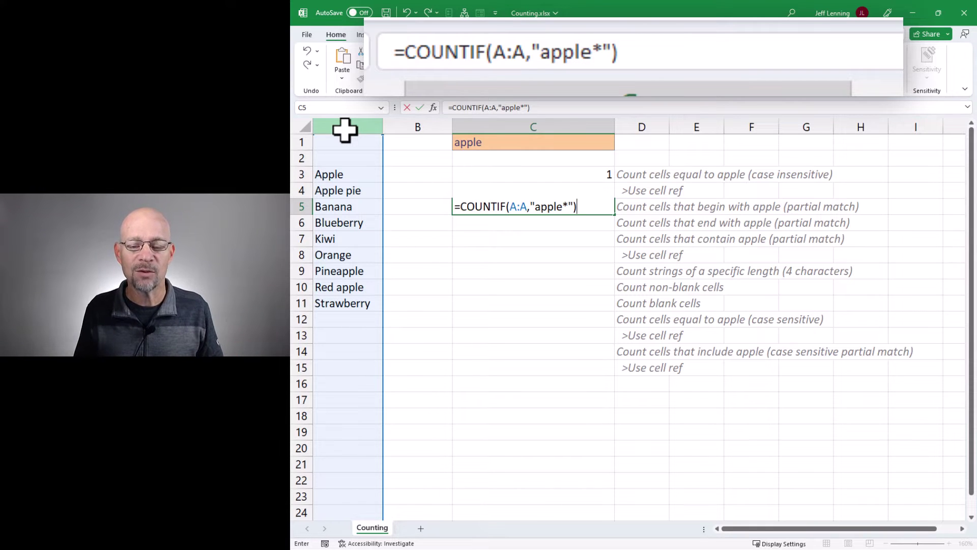
{"action": "key", "text": "Return"}
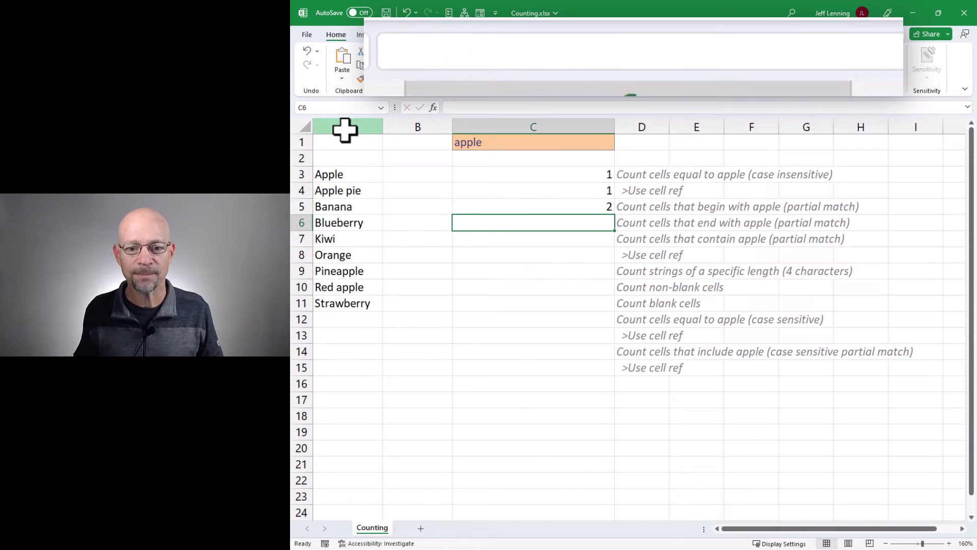
Review the formula in C5 and compare it with the Apple, Apple pie, Pineapple and Red apple entries in column A
{"action": "double_click", "coordinate": [516, 206]}
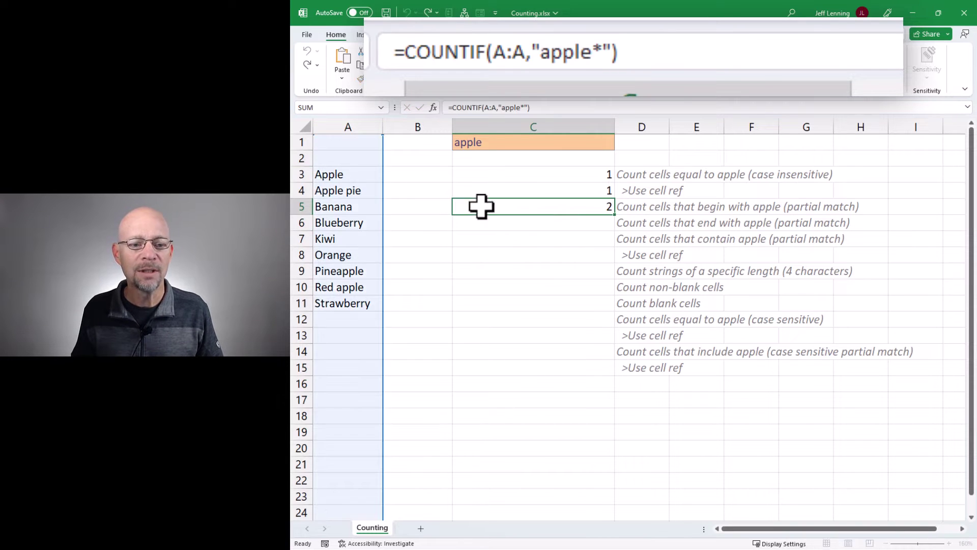
{"action": "key", "text": "Escape"}
{"action": "left_click", "coordinate": [344, 178]}
{"action": "left_click", "coordinate": [357, 192]}
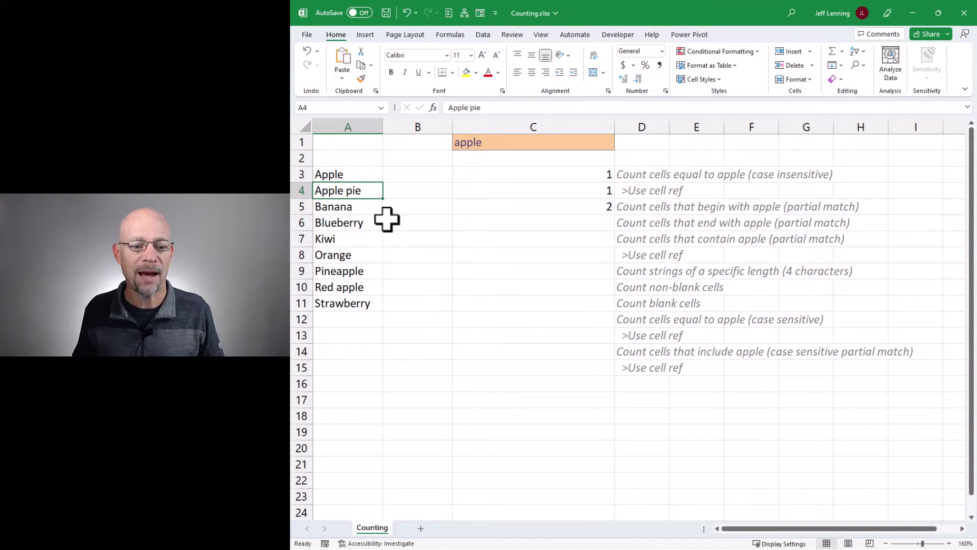
{"action": "left_click_drag", "start_coordinate": [353, 273], "coordinate": [364, 288]}
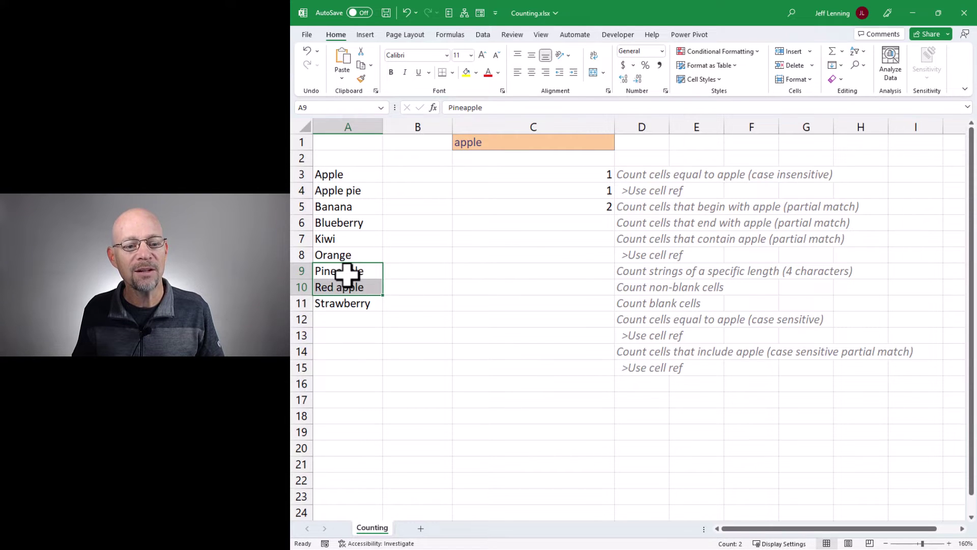
Enter =COUNTIF(A:A,"*apple") in C6 to count the cells that end with apple
{"action": "left_click", "coordinate": [582, 223]}
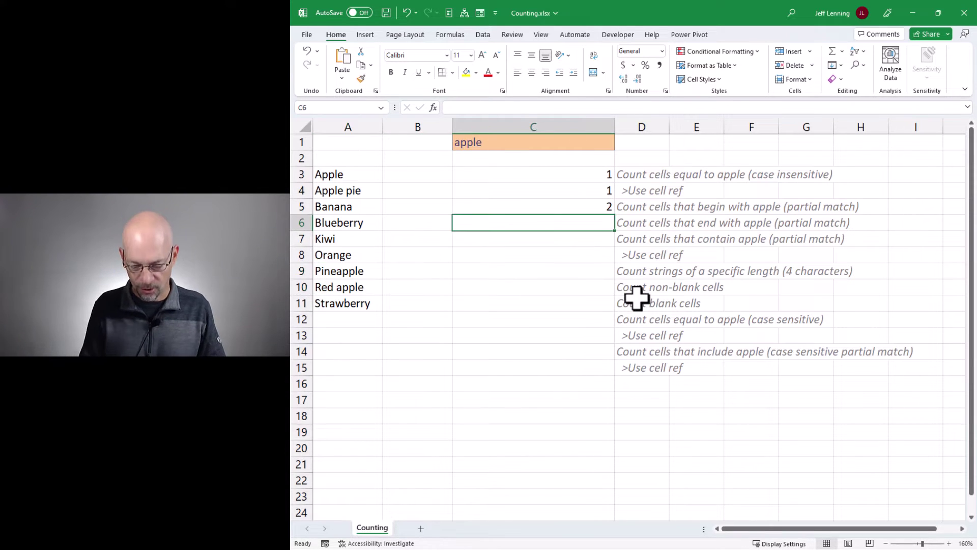
{"action": "type", "text": "=countif"}
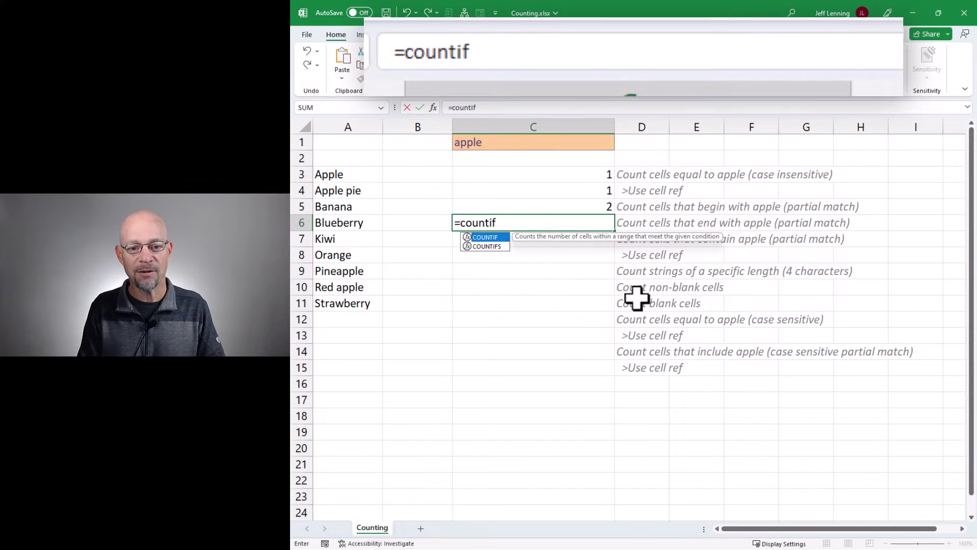
{"action": "key", "text": "Tab"}
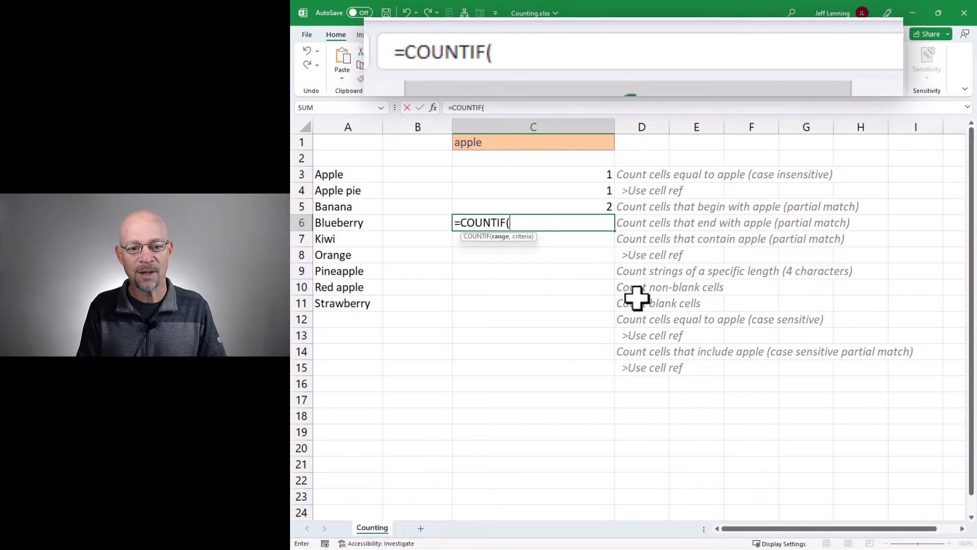
{"action": "left_click", "coordinate": [333, 122]}
{"action": "type", "text": ","}
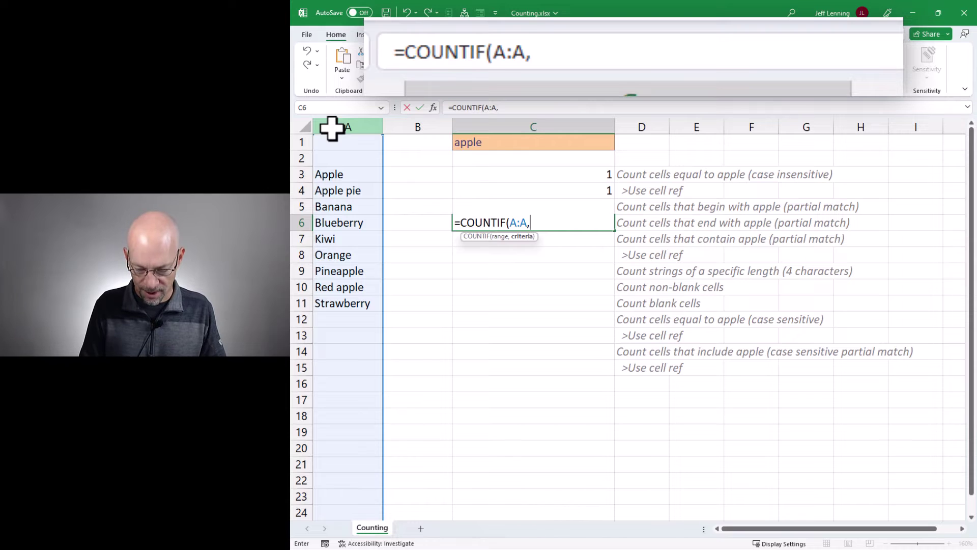
{"action": "type", "text": "\"*"}
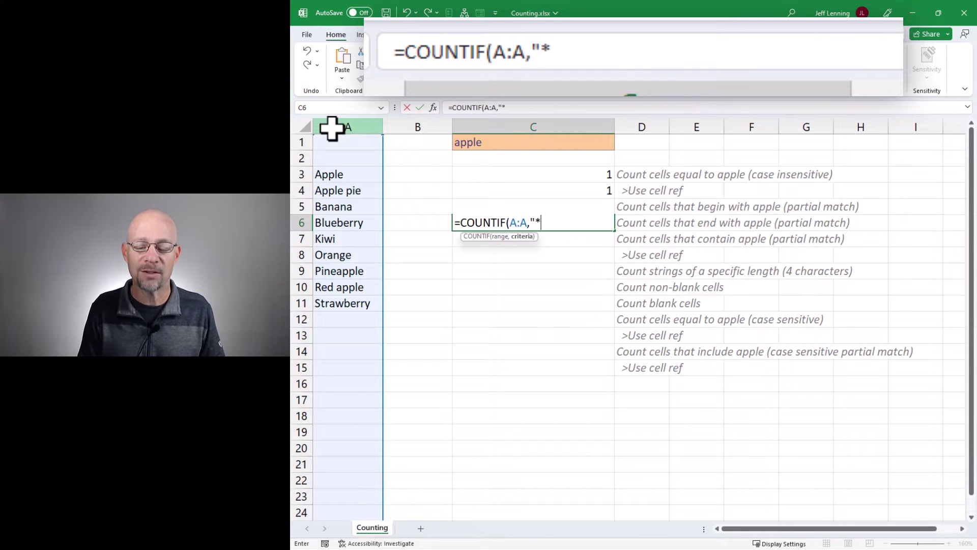
{"action": "type", "text": "apple"}
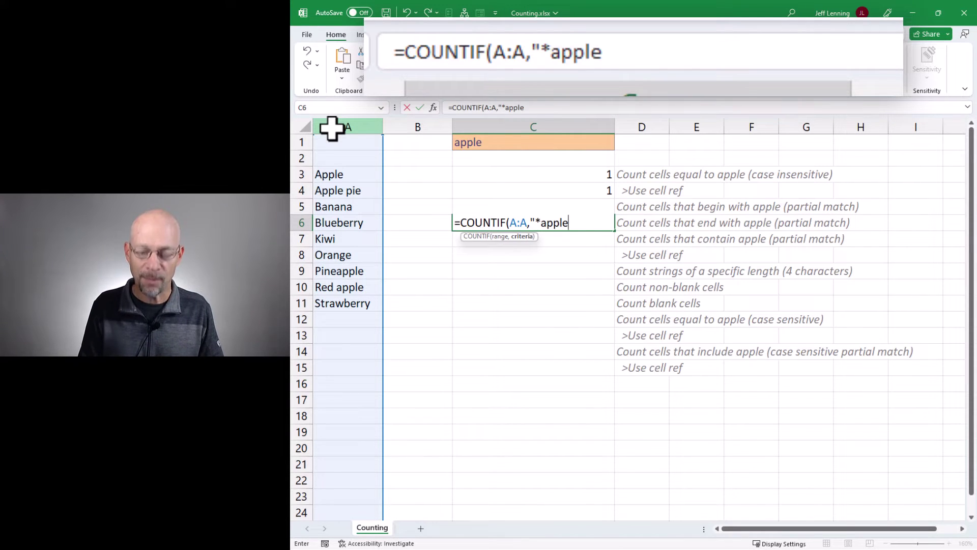
{"action": "type", "text": "\")"}
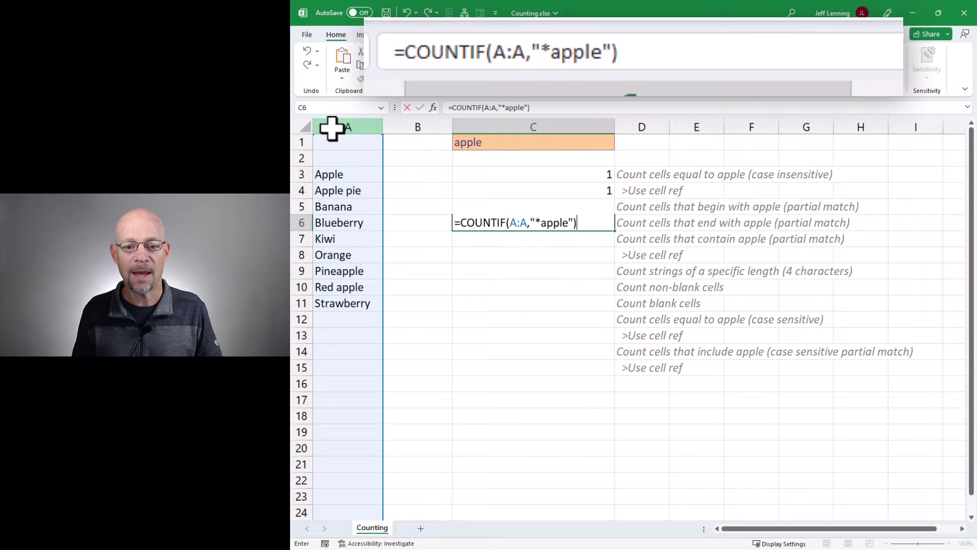
{"action": "key", "text": "Return"}
Review the formula in C6 against the fruit list in column A
{"action": "key", "text": "Up"}
{"action": "key", "text": "F2"}
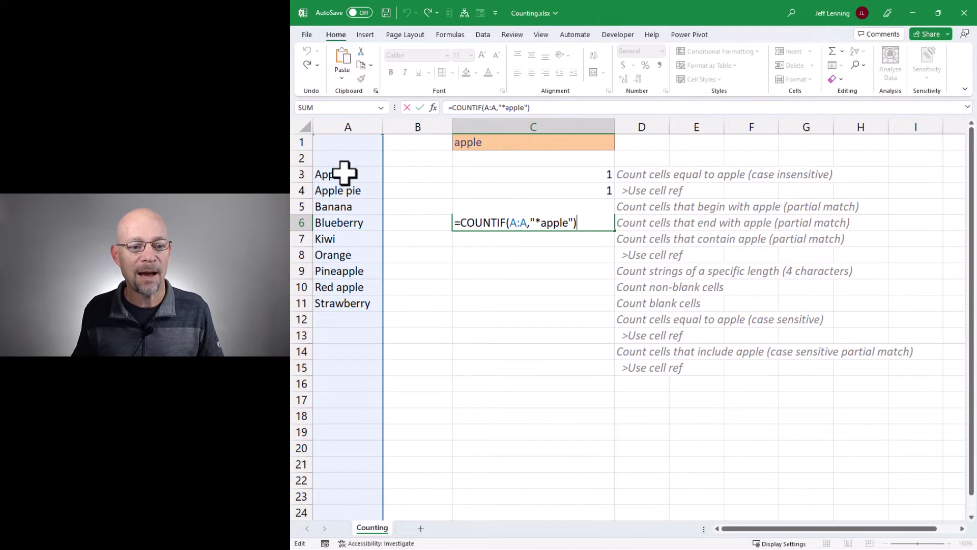
{"action": "key", "text": "Return"}
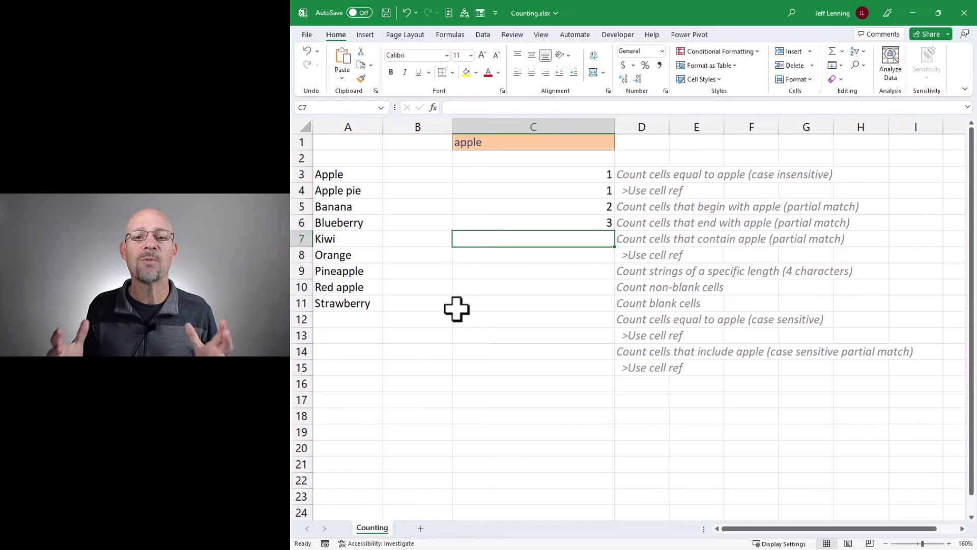
Enter =COUNTIF(A:A,"*apple*") in C7 to count the cells that contain apple anywhere
{"action": "type", "text": "=count"}
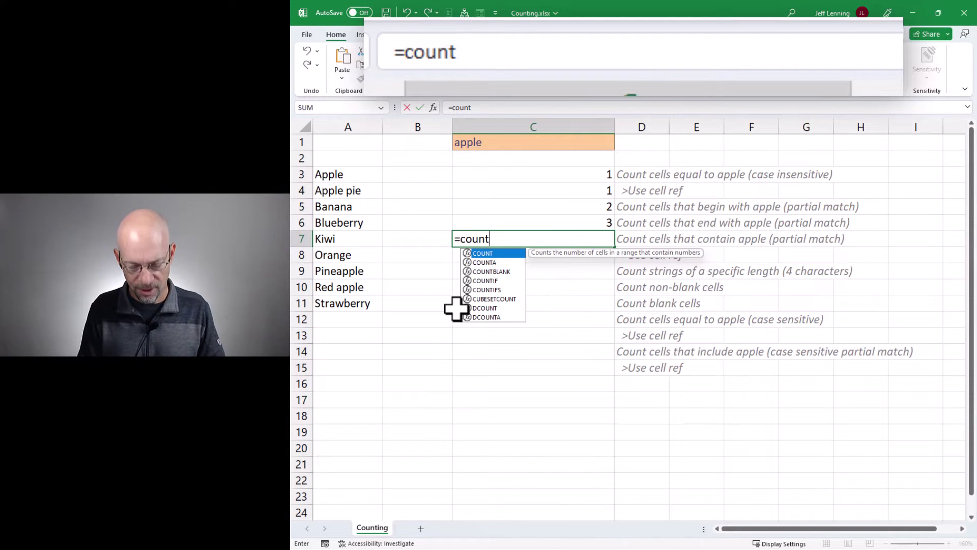
{"action": "type", "text": "if"}
{"action": "key", "text": "Tab"}
{"action": "left_click", "coordinate": [350, 127]}
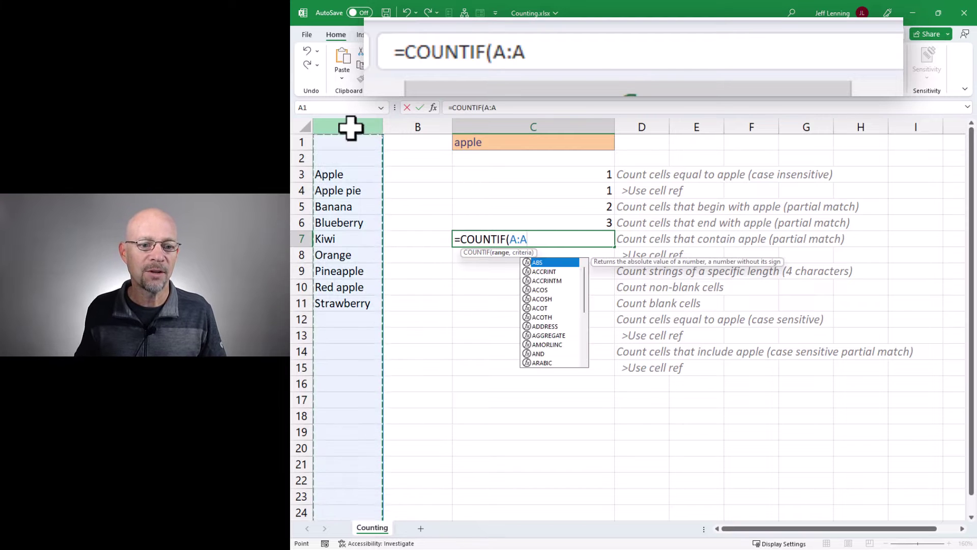
{"action": "type", "text": ",\"*"}
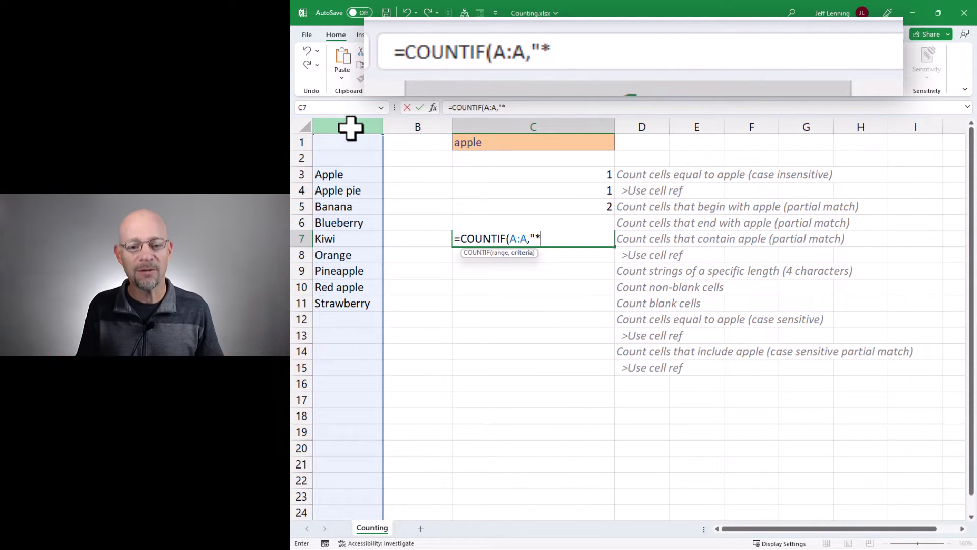
{"action": "type", "text": "app"}
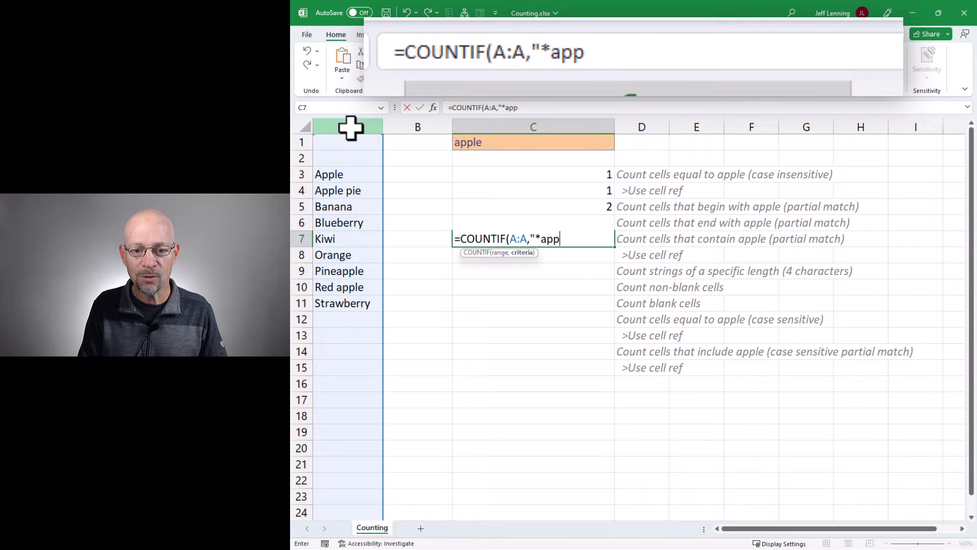
{"action": "type", "text": "le*"}
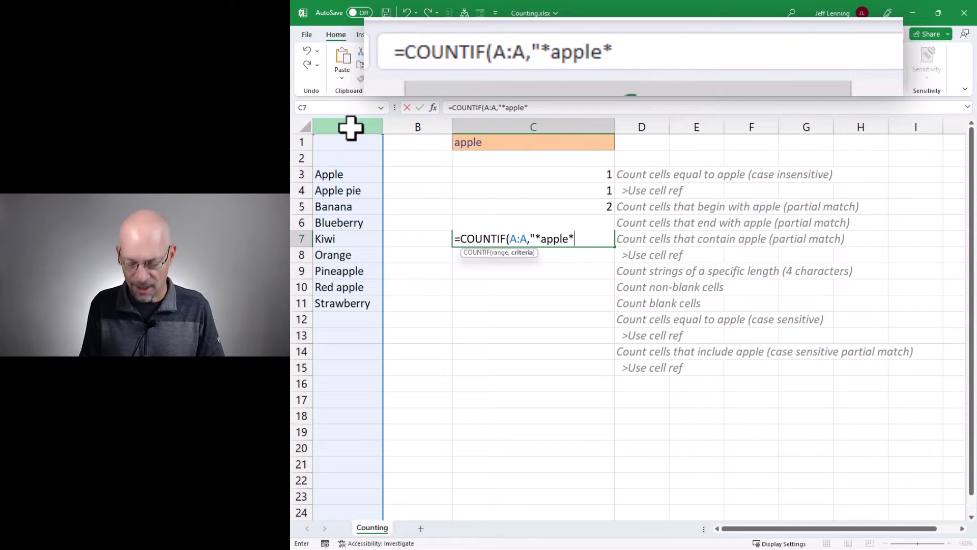
{"action": "type", "text": "\")"}
{"action": "key", "text": "Return"}
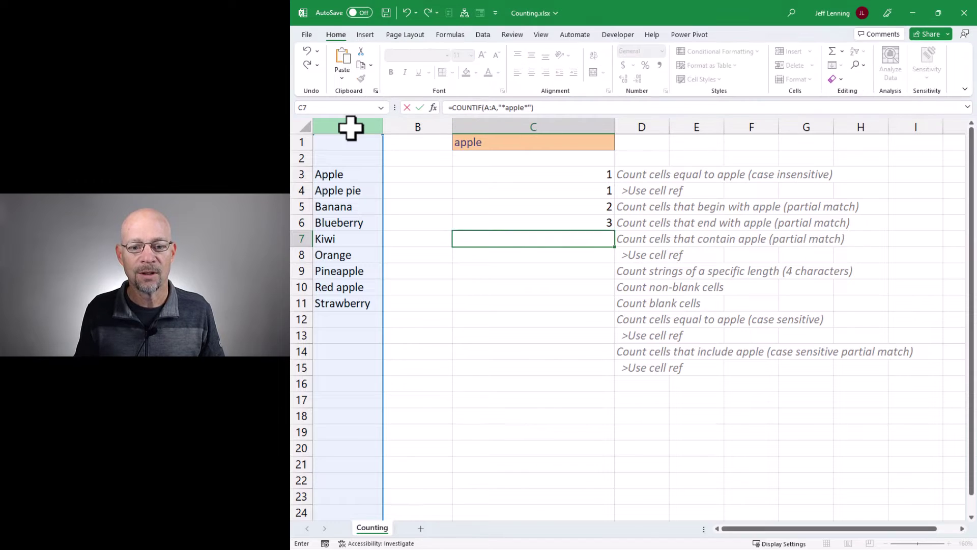
Check the entries in column A that contain apple: Apple, Apple pie, Pineapple and Red apple
{"action": "left_click", "coordinate": [350, 174]}
{"action": "left_click", "coordinate": [352, 190]}
{"action": "left_click", "coordinate": [361, 271]}
{"action": "left_click", "coordinate": [377, 288]}
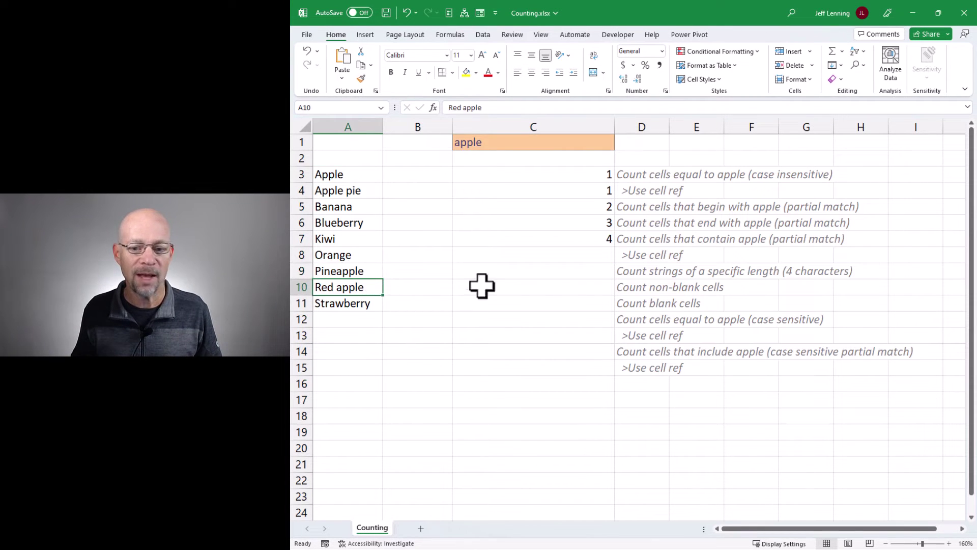
Examine the hard-coded word apple between the wildcards in the C7 formula
{"action": "left_click", "coordinate": [601, 258]}
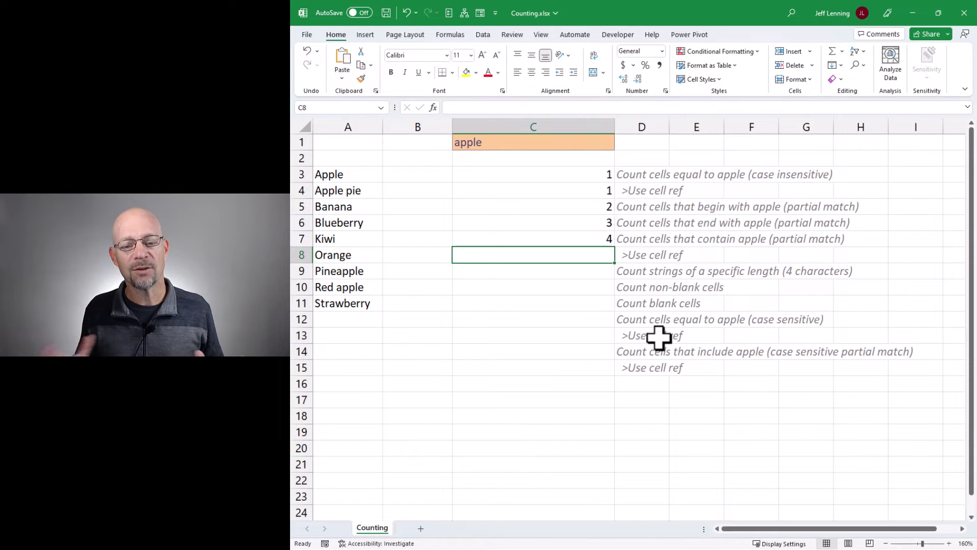
{"action": "double_click", "coordinate": [601, 237]}
{"action": "left_click_drag", "start_coordinate": [569, 239], "coordinate": [541, 239]}
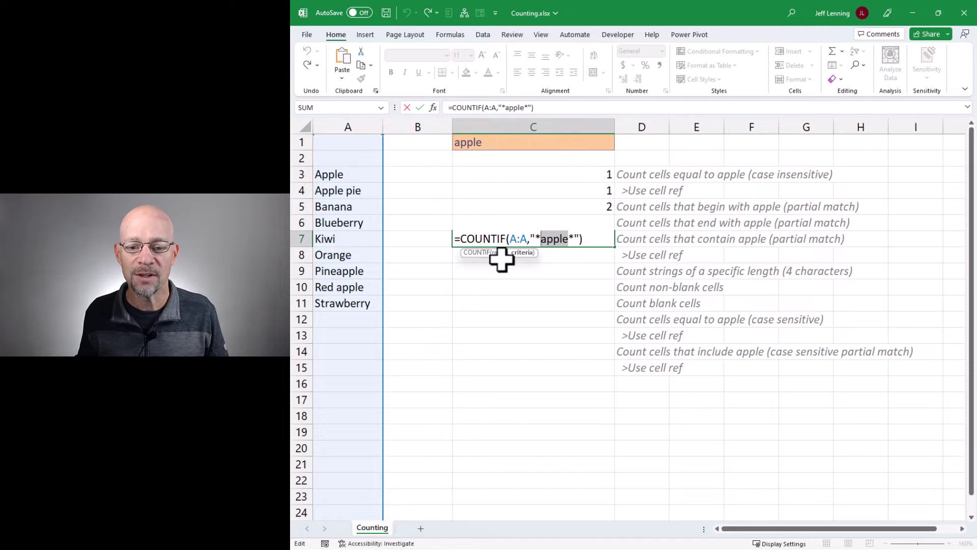
{"action": "key", "text": "Return"}
Try to enter =COUNTIF(A:A,*C1*) in C8 to count the cells that contain the text in C1
{"action": "type", "text": "=countif("}
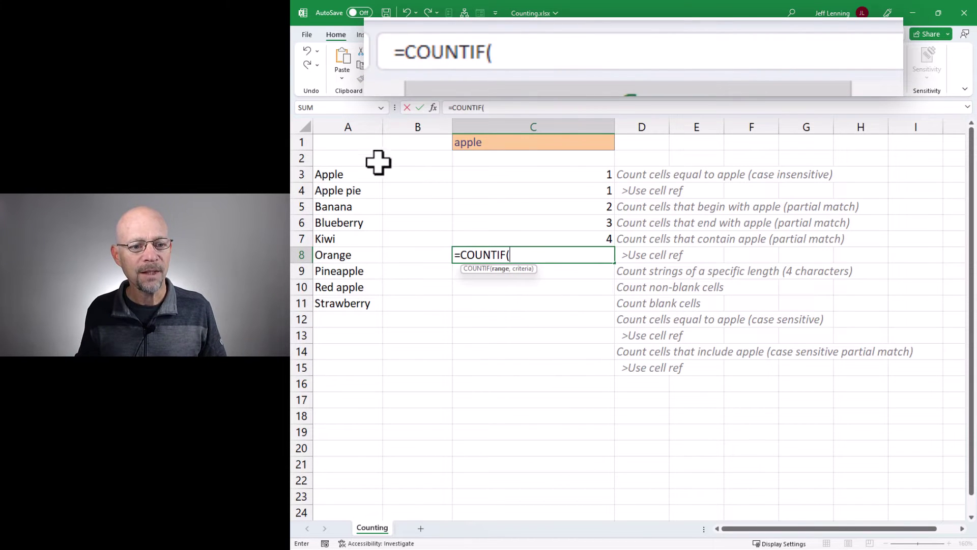
{"action": "left_click", "coordinate": [350, 126]}
{"action": "type", "text": ","}
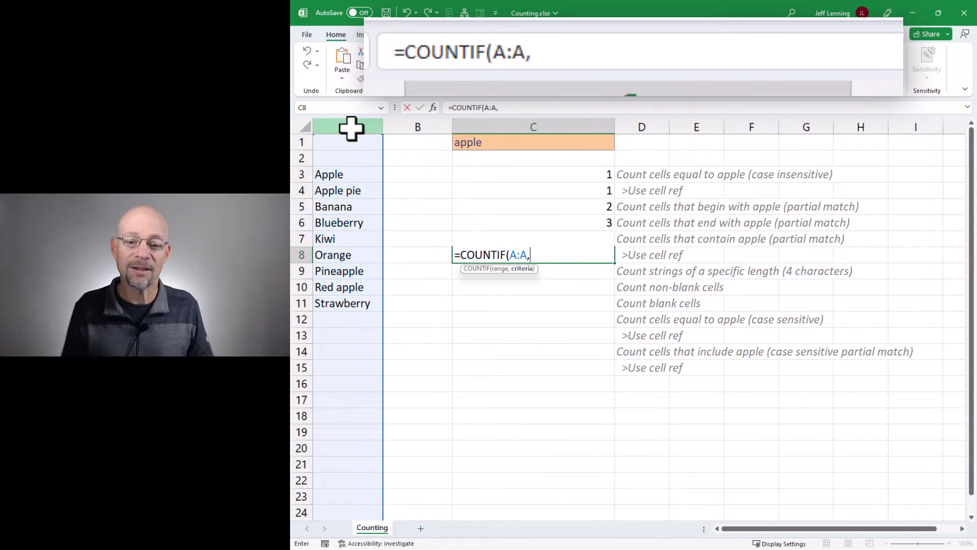
{"action": "type", "text": "*"}
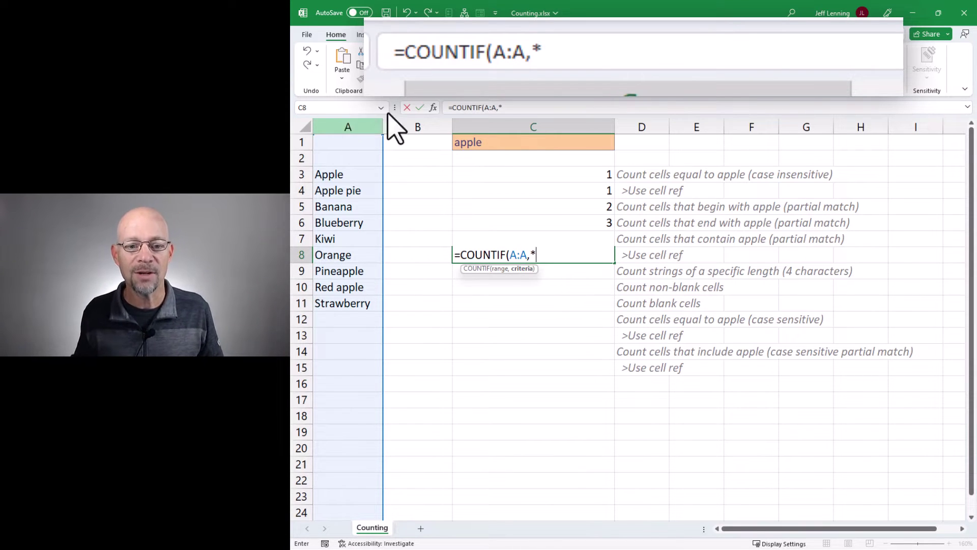
{"action": "left_click", "coordinate": [498, 143]}
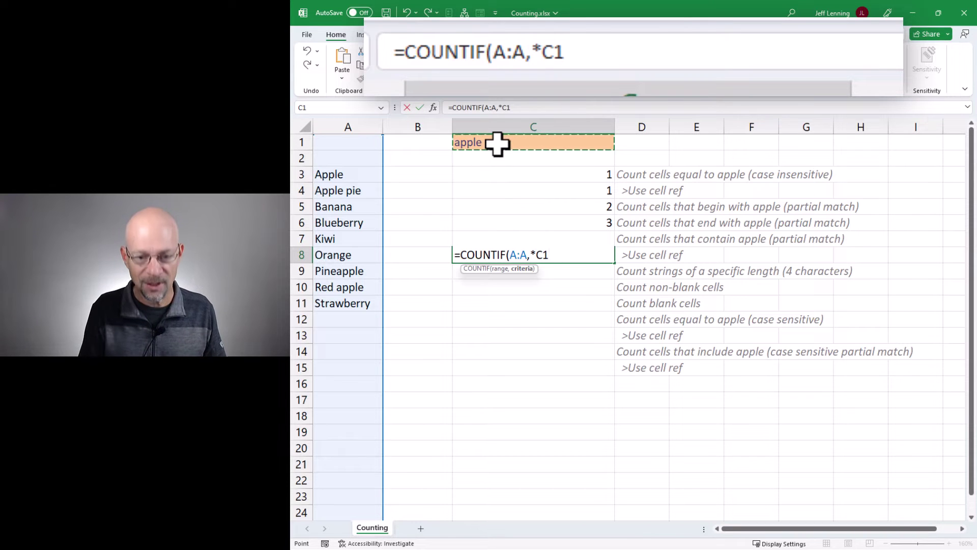
{"action": "type", "text": "*)"}
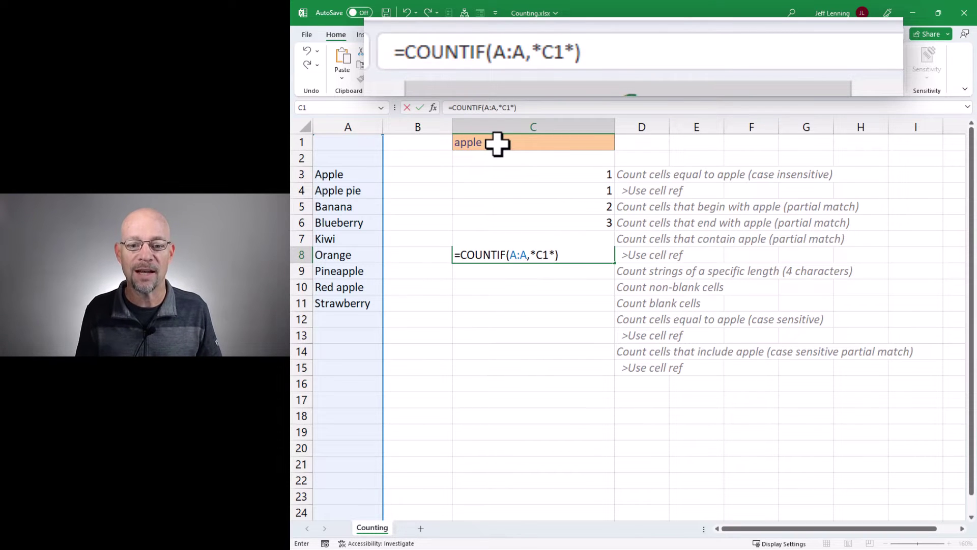
{"action": "key", "text": "Return"}
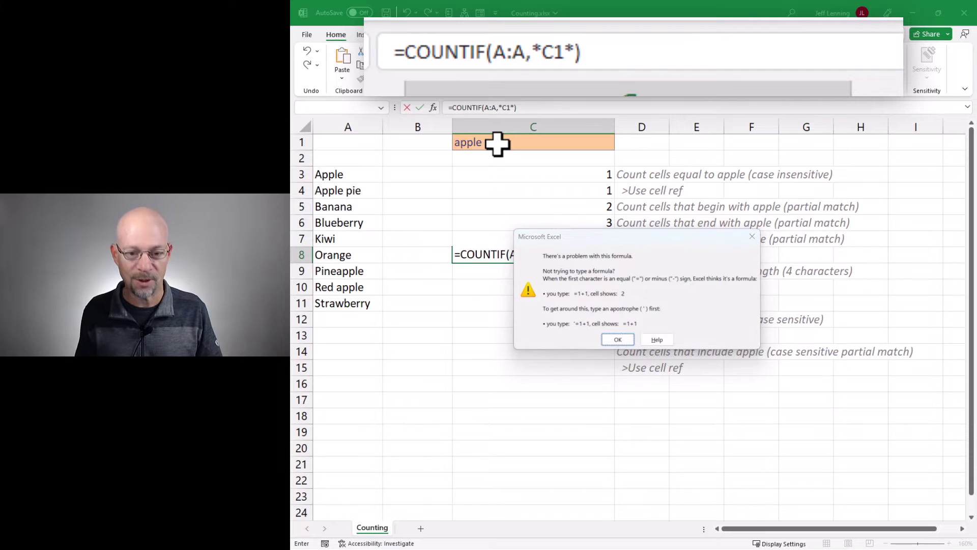
{"action": "key", "text": "Return"}
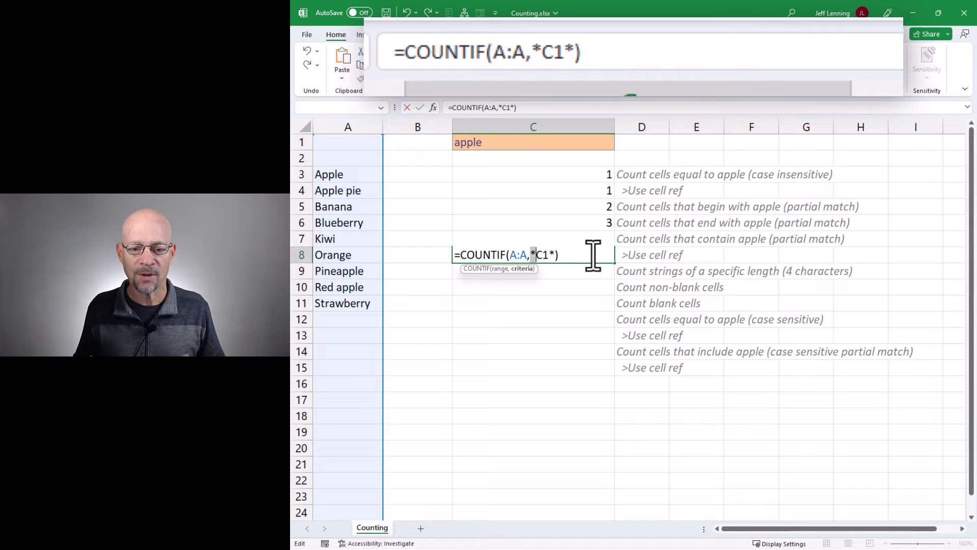
Put quotation marks around both asterisks in the C8 formula and try to enter it as =COUNTIF(A:A,"*"C1"*")
{"action": "key", "text": "Left"}
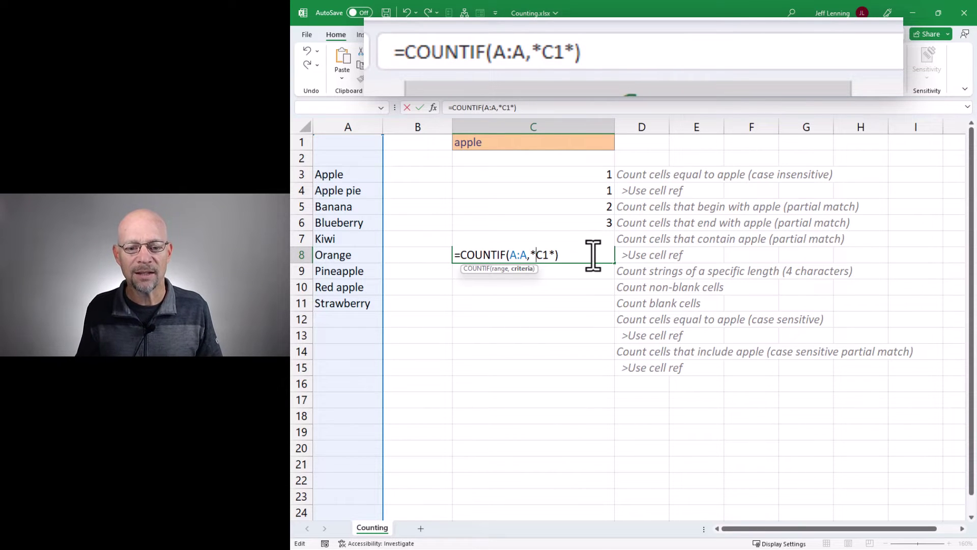
{"action": "key", "text": "shift+Left"}
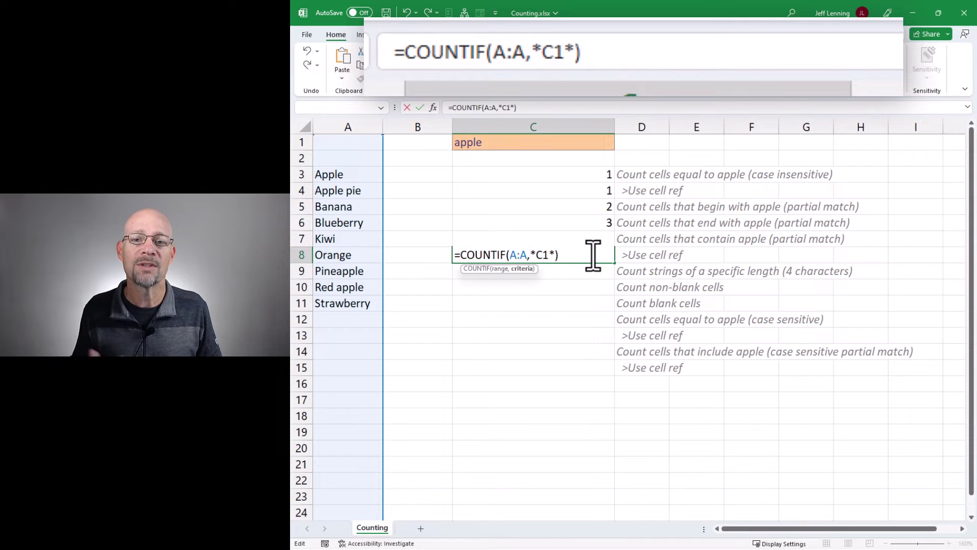
{"action": "type", "text": "\"*"}
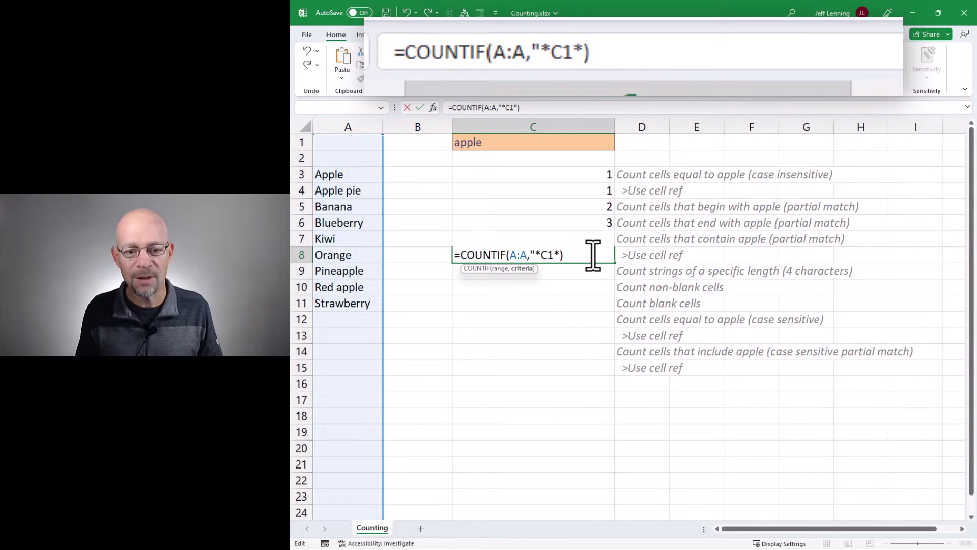
{"action": "type", "text": "\""}
{"action": "key", "text": "Right"}
{"action": "key", "text": "Right"}
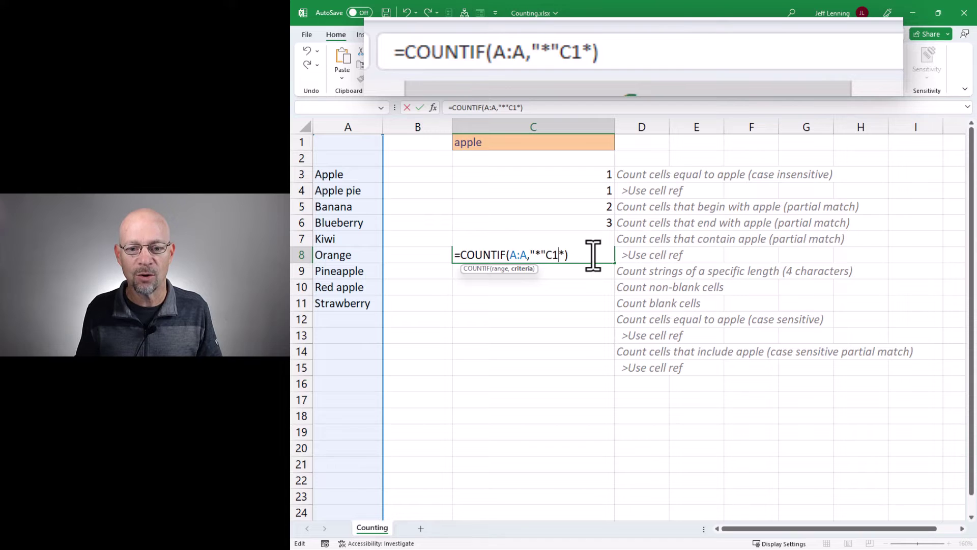
{"action": "type", "text": "\""}
{"action": "key", "text": "Right"}
{"action": "type", "text": "\""}
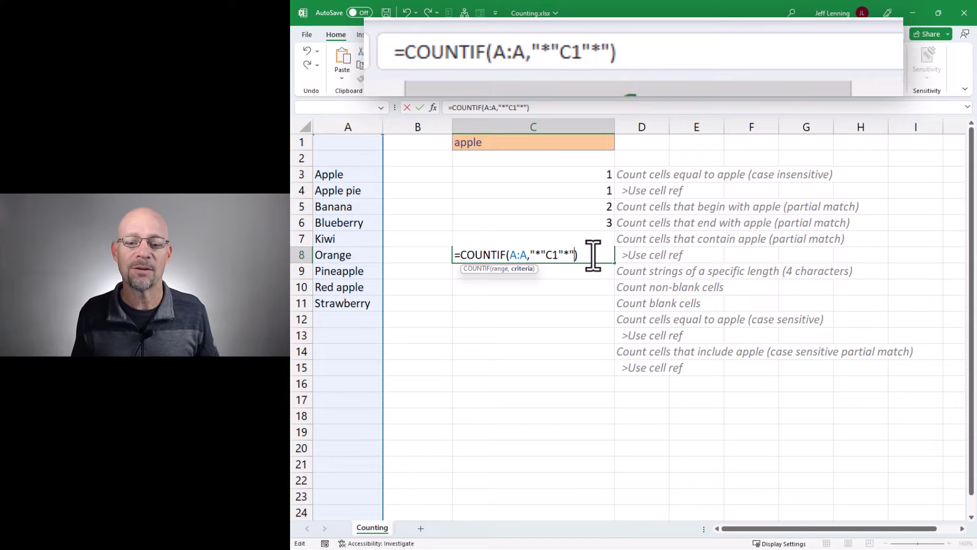
{"action": "key", "text": "Return"}
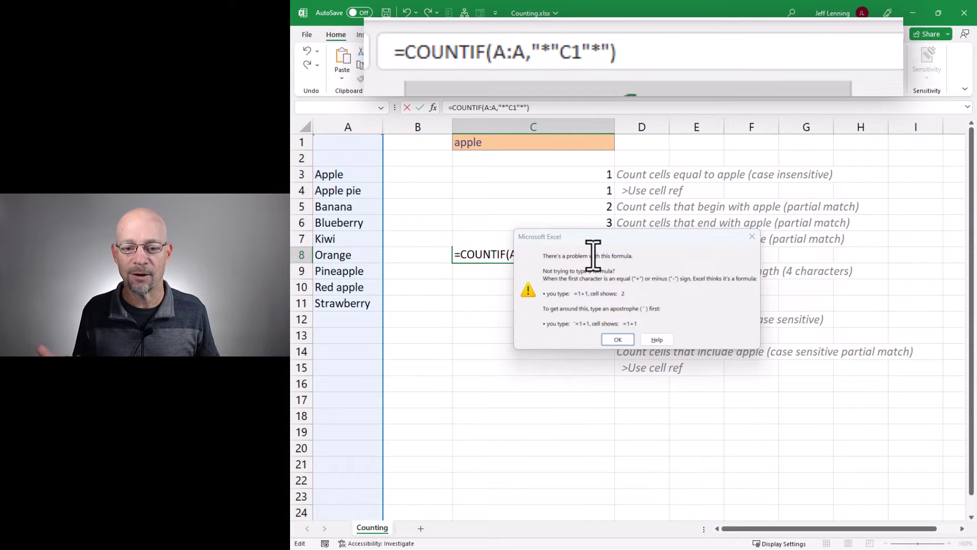
{"action": "key", "text": "Return"}
Join both quoted wildcards to C1 with ampersands and enter C8 as =COUNTIF(A:A,"*"&C1&"*")
{"action": "left_click_drag", "start_coordinate": [530, 255], "coordinate": [550, 255]}
{"action": "left_click", "coordinate": [550, 254]}
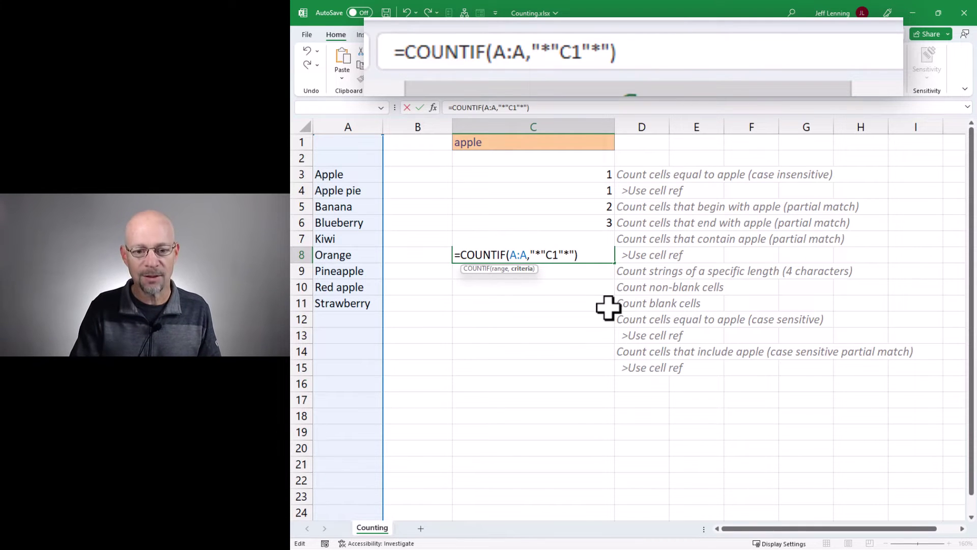
{"action": "type", "text": "&C1"}
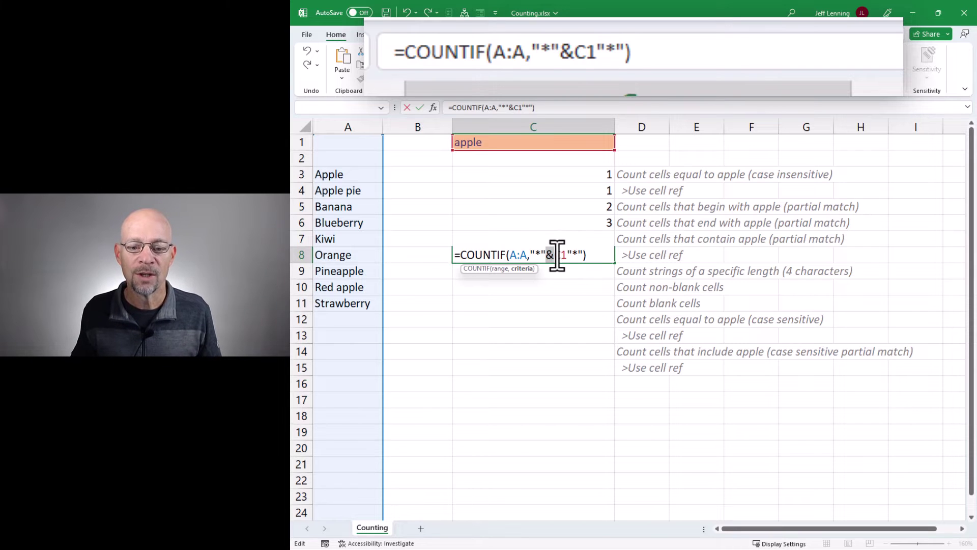
{"action": "type", "text": "&"}
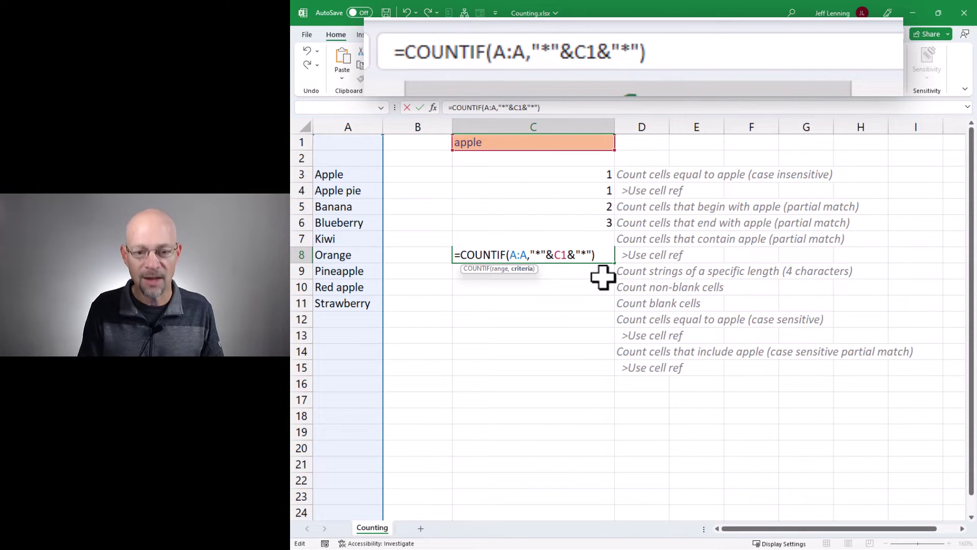
{"action": "left_click_drag", "start_coordinate": [576, 254], "coordinate": [593, 254]}
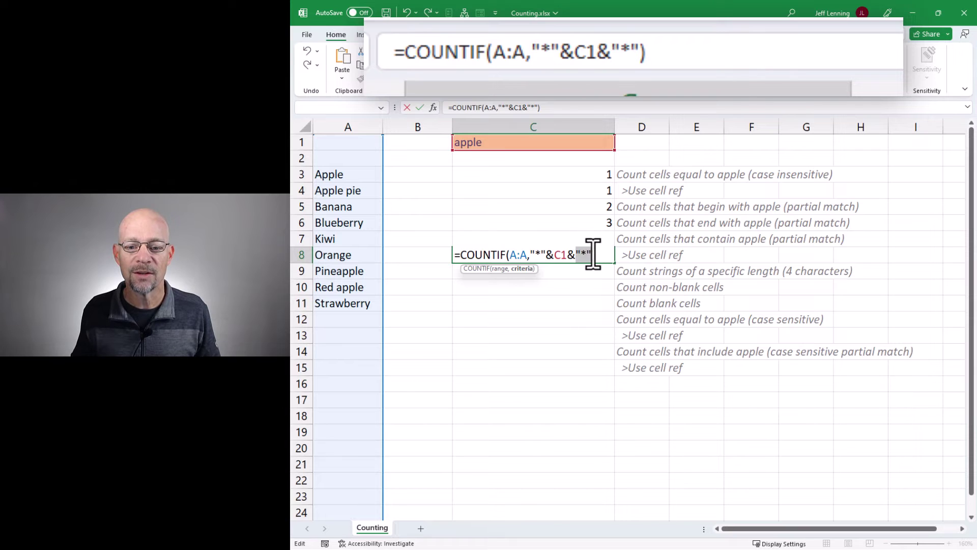
{"action": "left_click", "coordinate": [599, 255]}
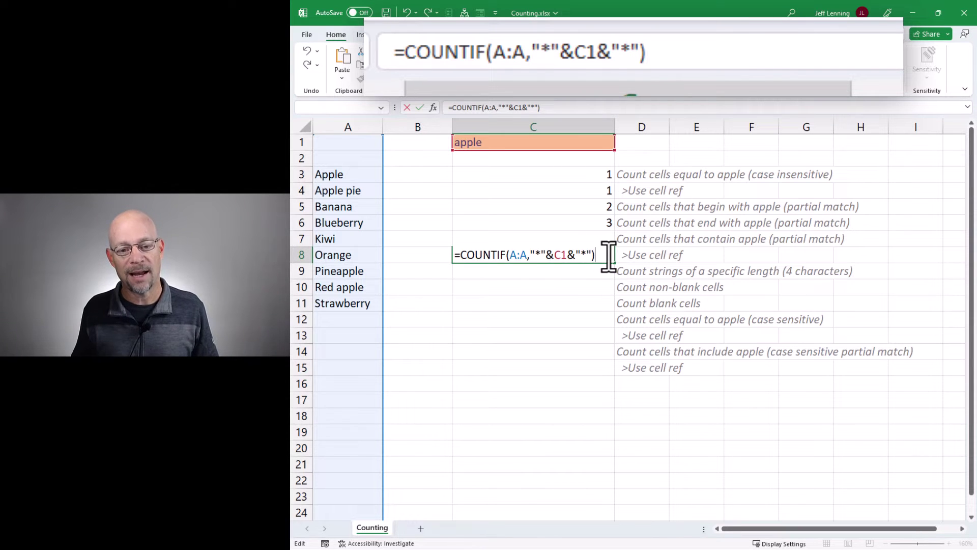
{"action": "key", "text": "Return"}
{"action": "key", "text": "Up"}
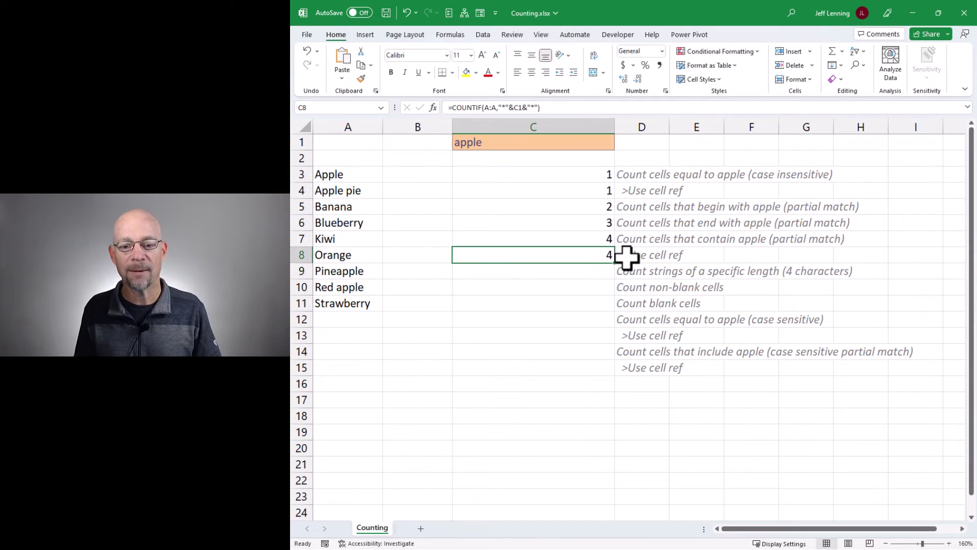
Remove the criteria "*"&C1&"*" from the C8 formula and put the CONCAT function name in their place
{"action": "key", "text": "F2"}
{"action": "key", "text": "shift+Right"}
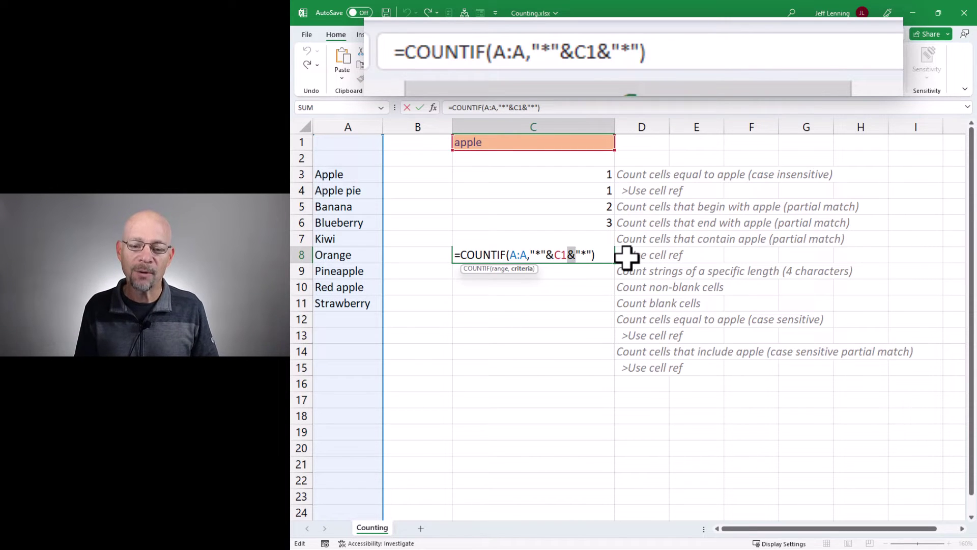
{"action": "key", "text": "Left"}
{"action": "key", "text": "Left"}
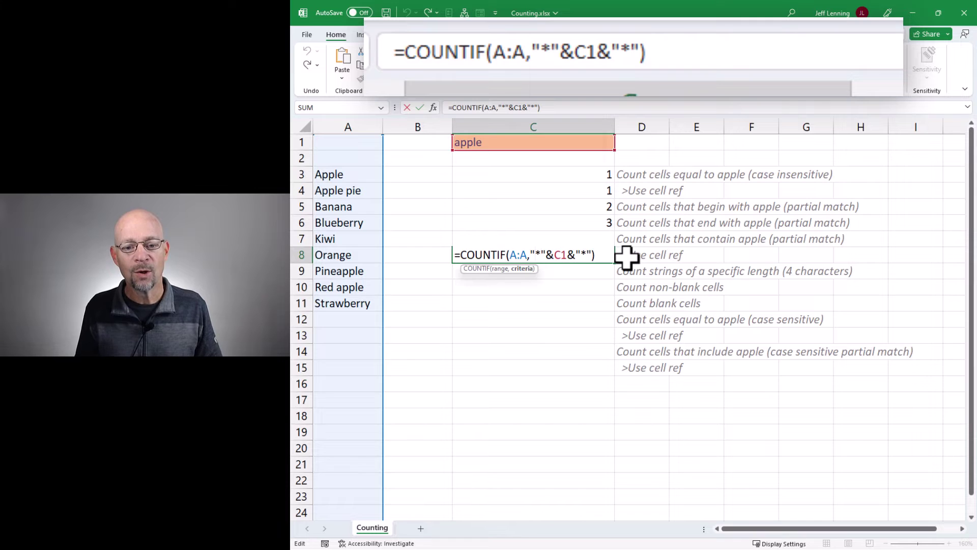
{"action": "key", "text": "shift+Right"}
{"action": "key", "text": "shift+Right"}
{"action": "key", "text": "shift+Right"}
{"action": "key", "text": "shift+Right"}
{"action": "key", "text": "shift+Right"}
{"action": "key", "text": "shift+Right"}
{"action": "key", "text": "shift+Right"}
{"action": "key", "text": "shift+Right"}
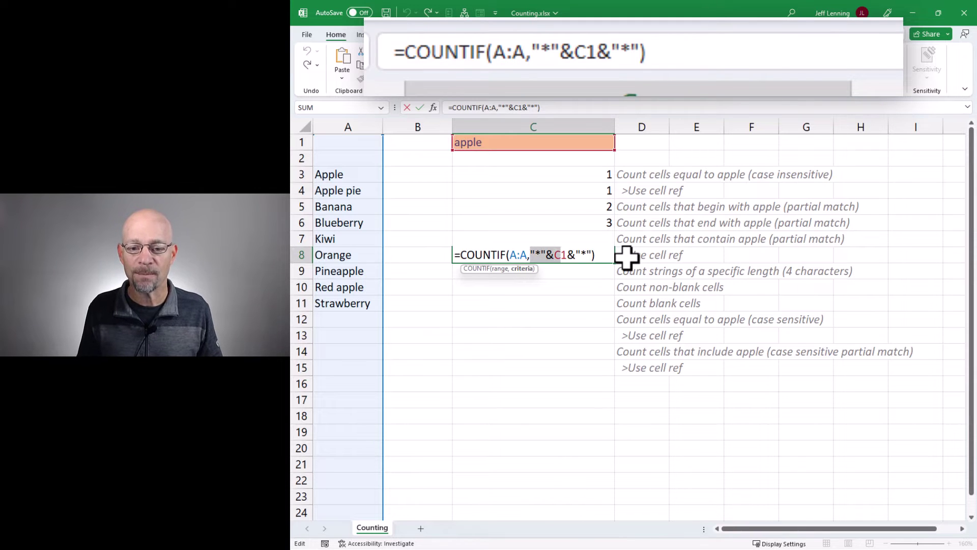
{"action": "key", "text": "shift+Right"}
{"action": "key", "text": "shift+Right"}
{"action": "key", "text": "shift+Right"}
{"action": "key", "text": "BackSpace"}
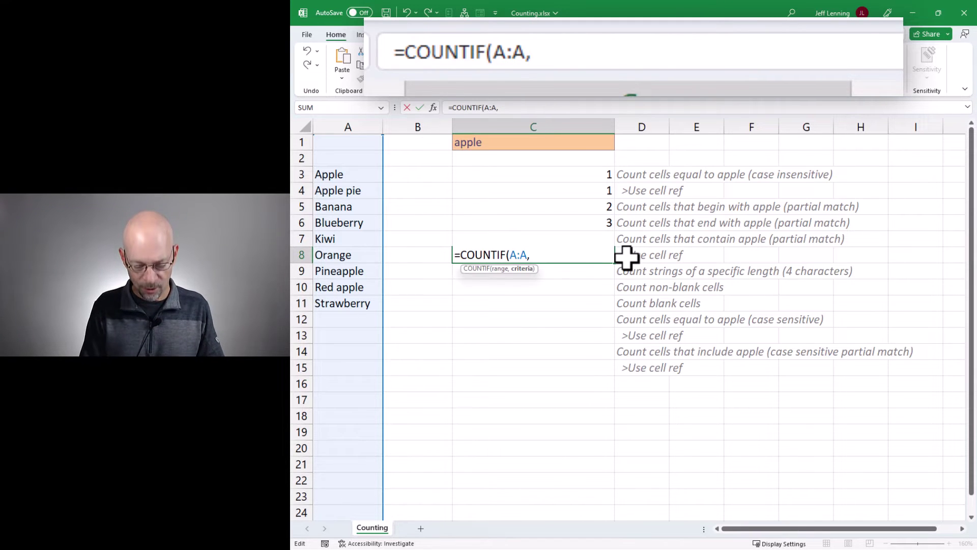
{"action": "type", "text": "con"}
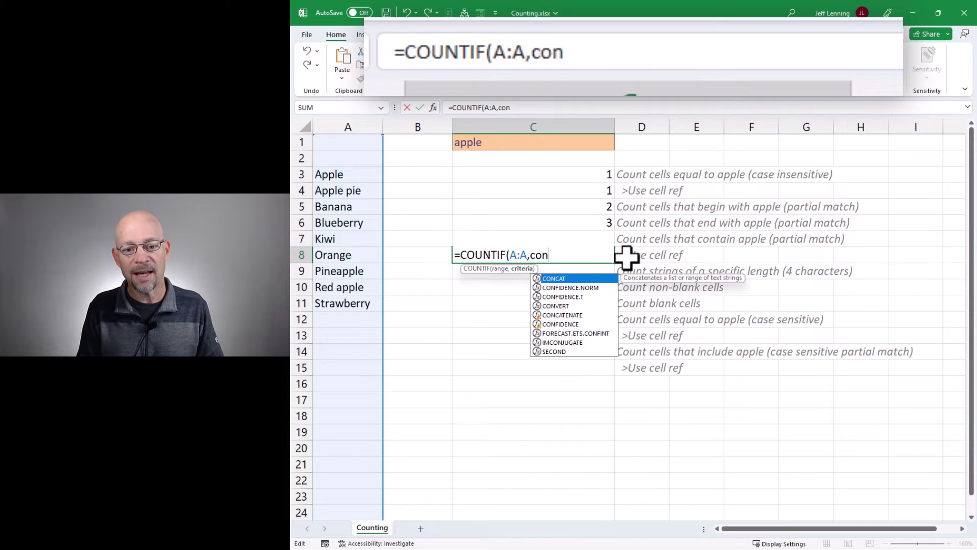
{"action": "key", "text": "Tab"}
{"action": "key", "text": "BackSpace"}
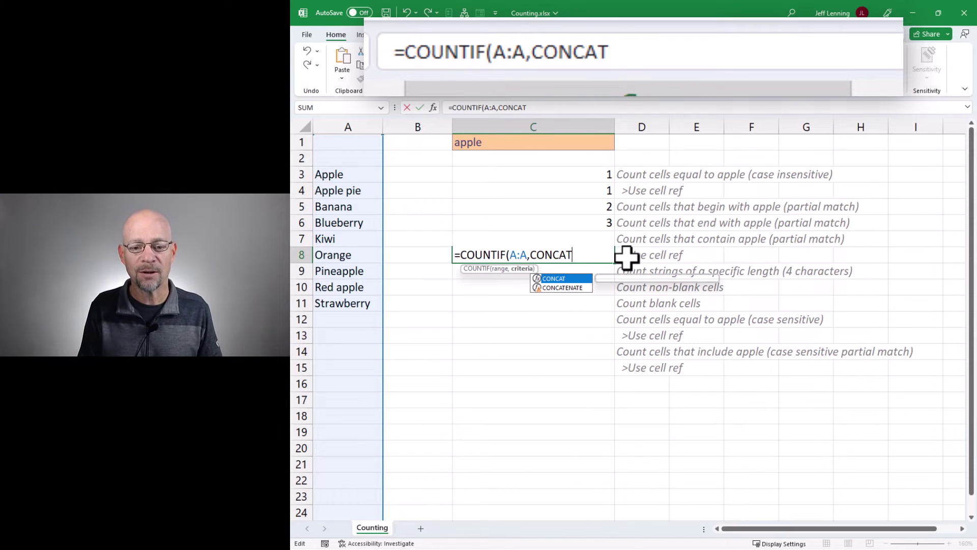
{"action": "key", "text": "Down"}
{"action": "key", "text": "Tab"}
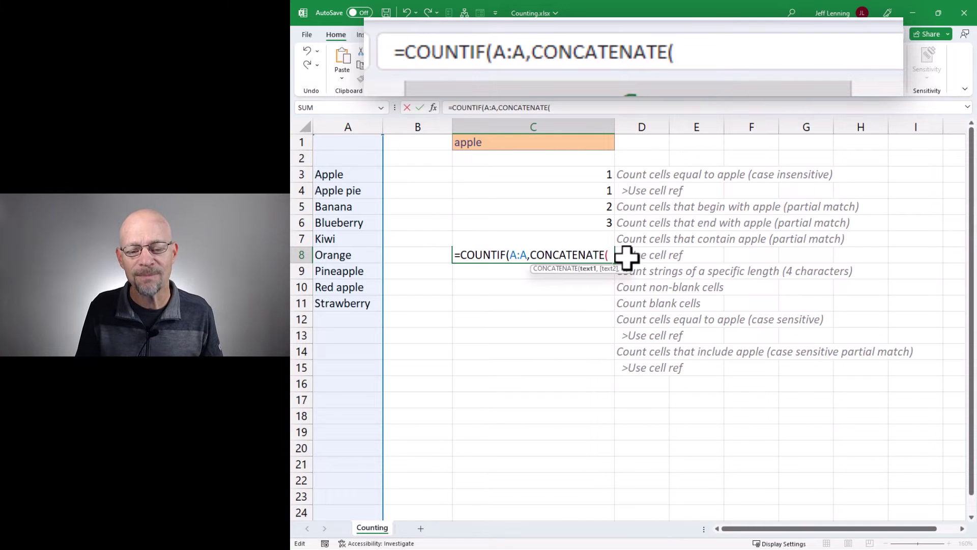
{"action": "key", "text": "BackSpace"}
{"action": "key", "text": "BackSpace"}
{"action": "key", "text": "BackSpace"}
{"action": "key", "text": "BackSpace"}
{"action": "key", "text": "BackSpace"}
{"action": "key", "text": "BackSpace"}
{"action": "key", "text": "BackSpace"}
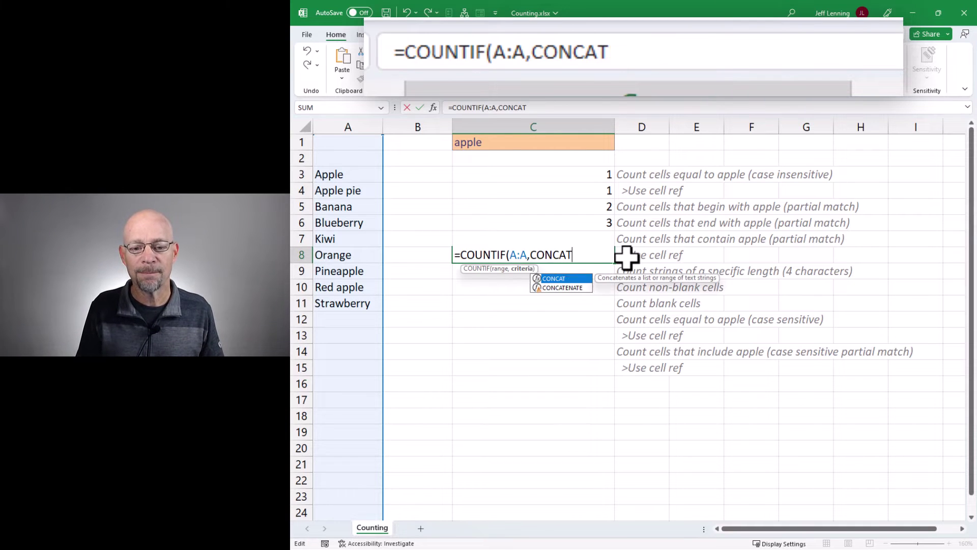
Complete the C8 formula as =COUNTIF(A:A,CONCAT("*",C1,"*")) to build the criteria from C1
{"action": "type", "text": "t("}
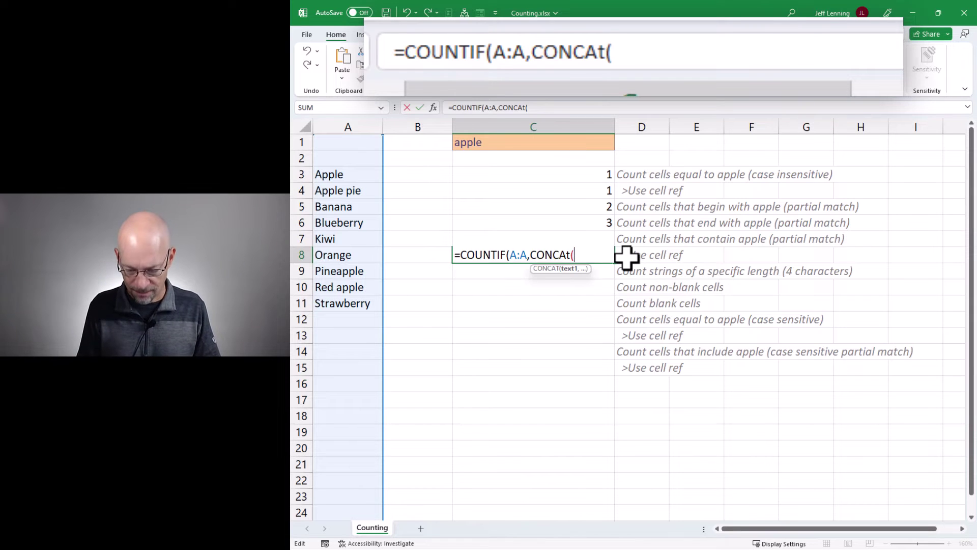
{"action": "type", "text": "\"*\","}
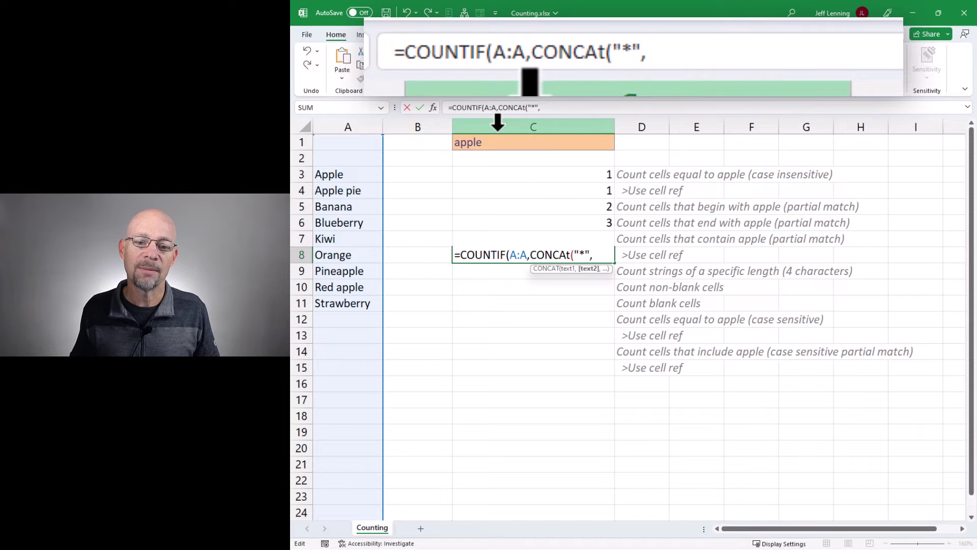
{"action": "left_click", "coordinate": [495, 142]}
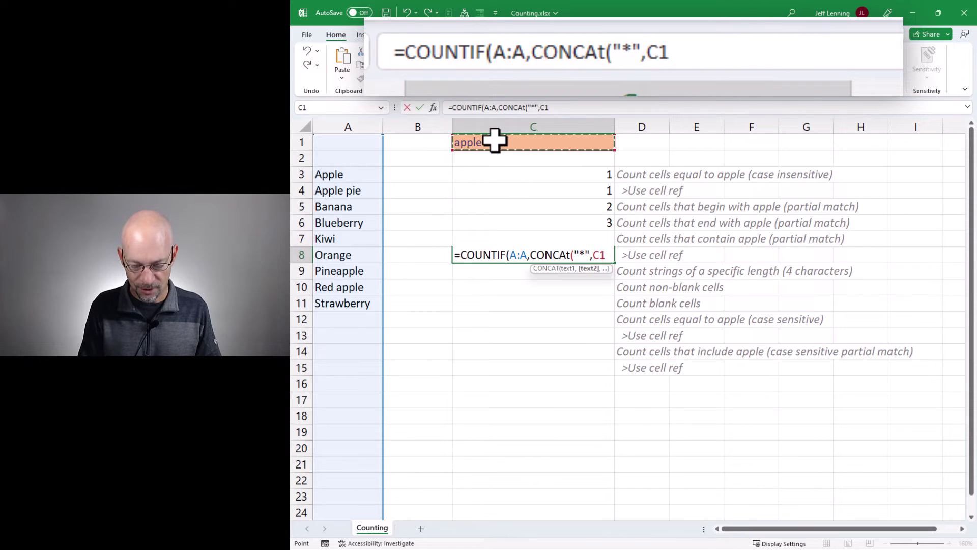
{"action": "type", "text": ","}
{"action": "type", "text": "\"*\""}
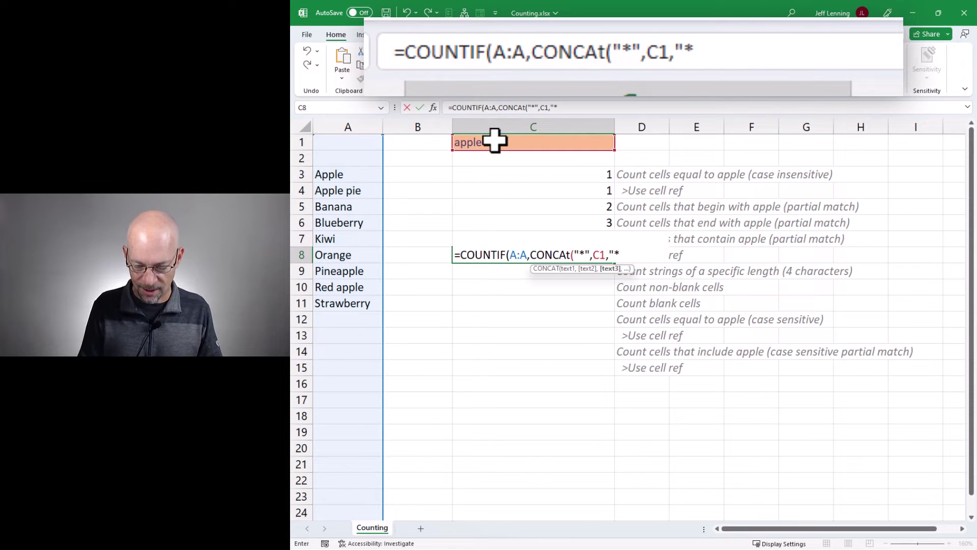
{"action": "type", "text": ")"}
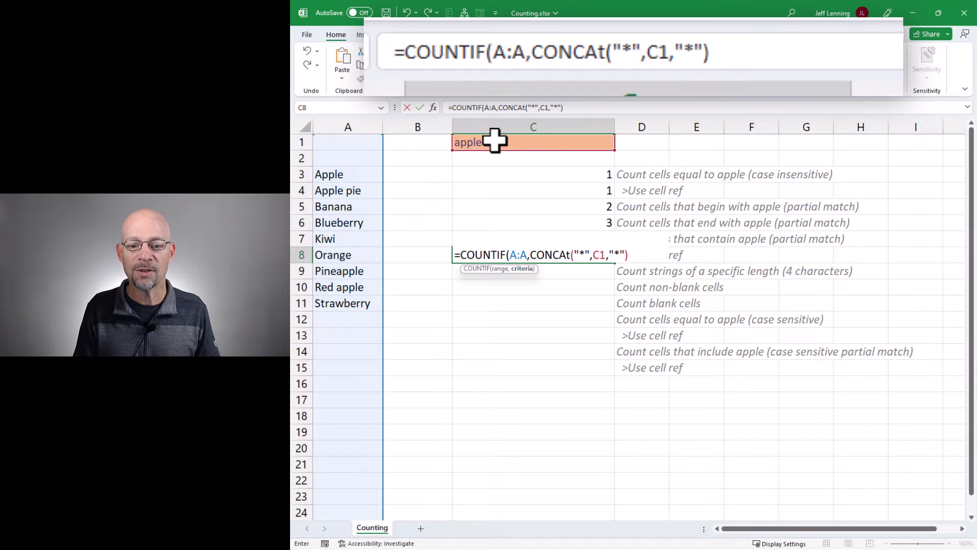
{"action": "type", "text": ")"}
{"action": "key", "text": "Return"}
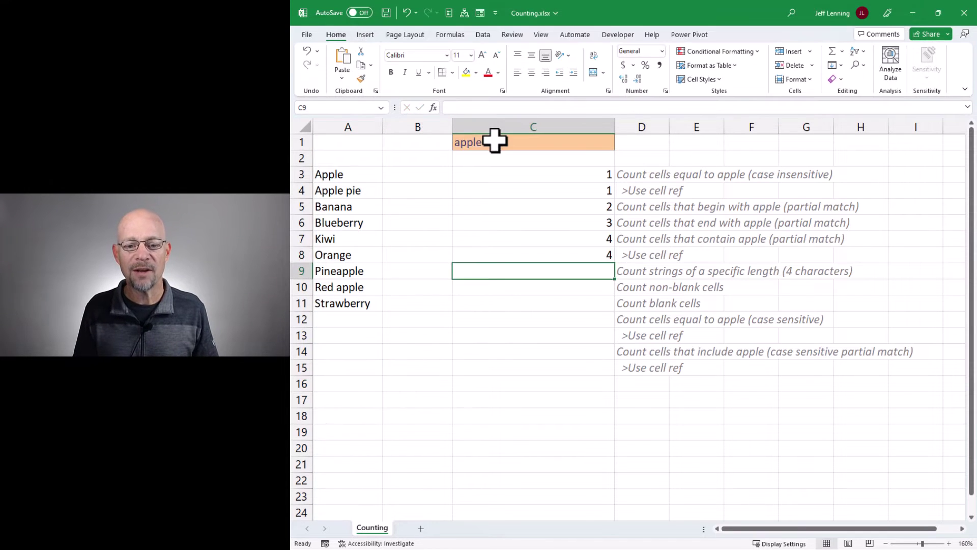
Review how CONCAT combines the wildcards and the C1 reference in the C8 formula
{"action": "key", "text": "Up"}
{"action": "key", "text": "F2"}
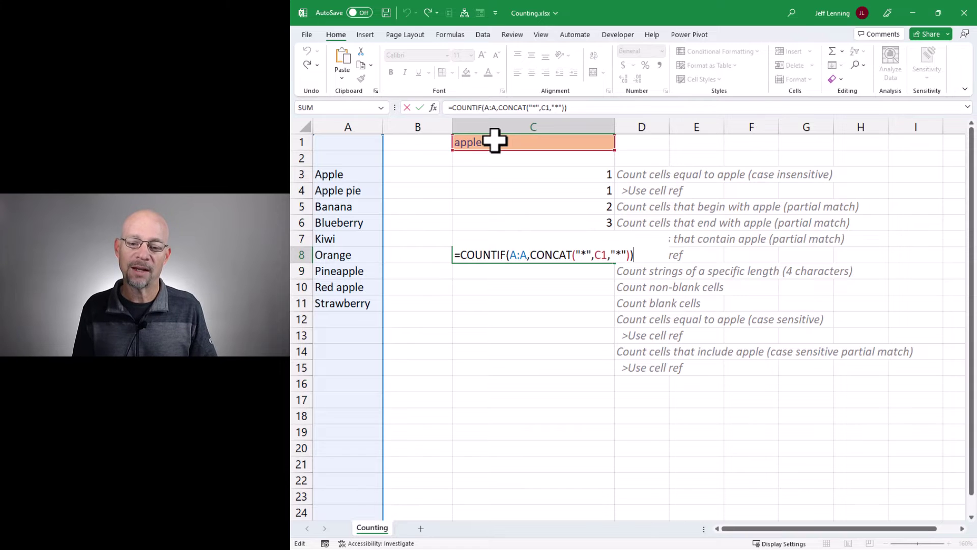
{"action": "key", "text": "Escape"}
{"action": "key", "text": "Down"}
{"action": "key", "text": "Up"}
{"action": "key", "text": "F2"}
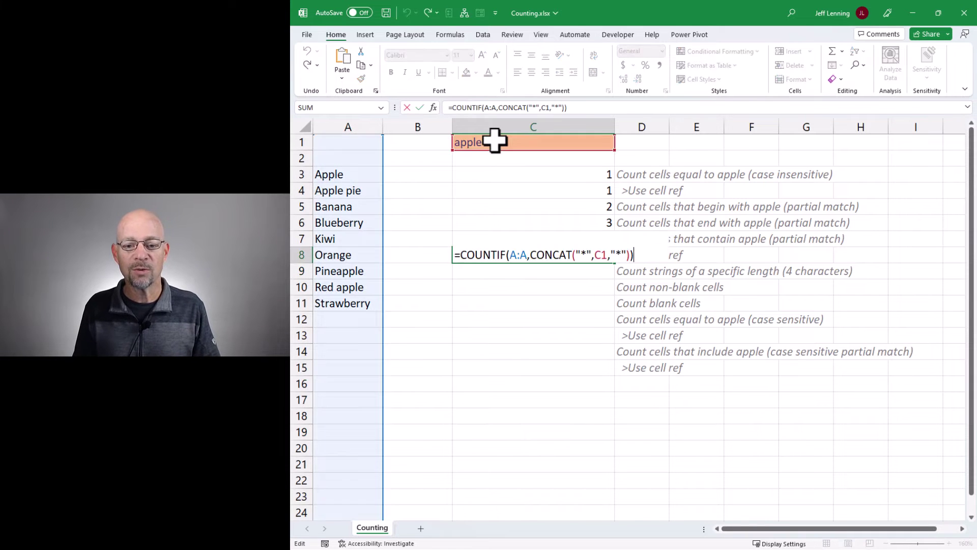
Enter C9 as =COUNTIF(A:A,"????") to count strings of exactly four characters
{"action": "key", "text": "Escape"}
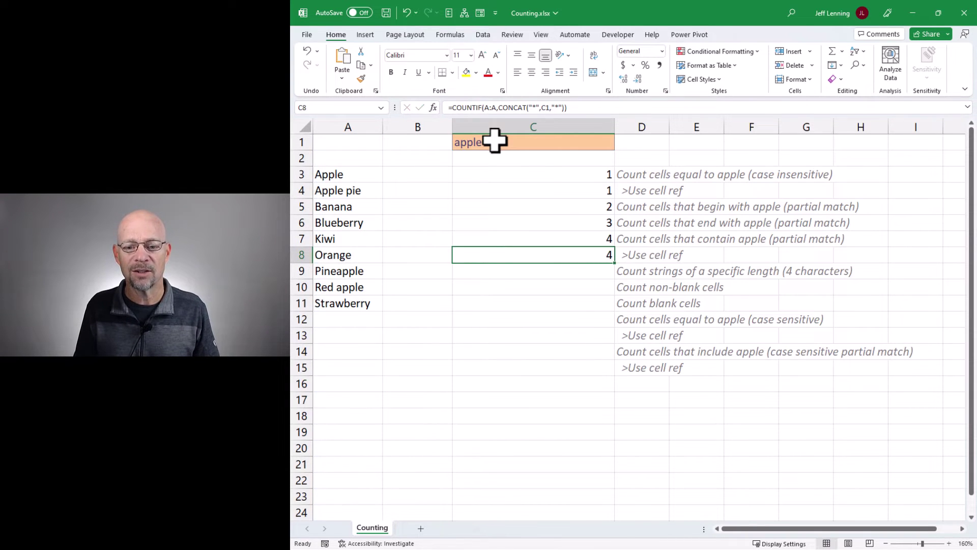
{"action": "key", "text": "Delete"}
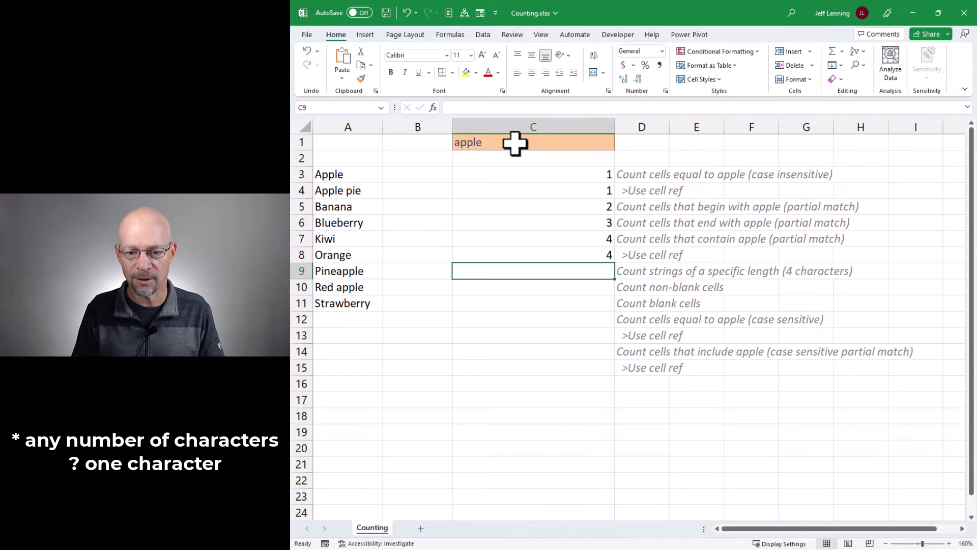
{"action": "type", "text": "=countif"}
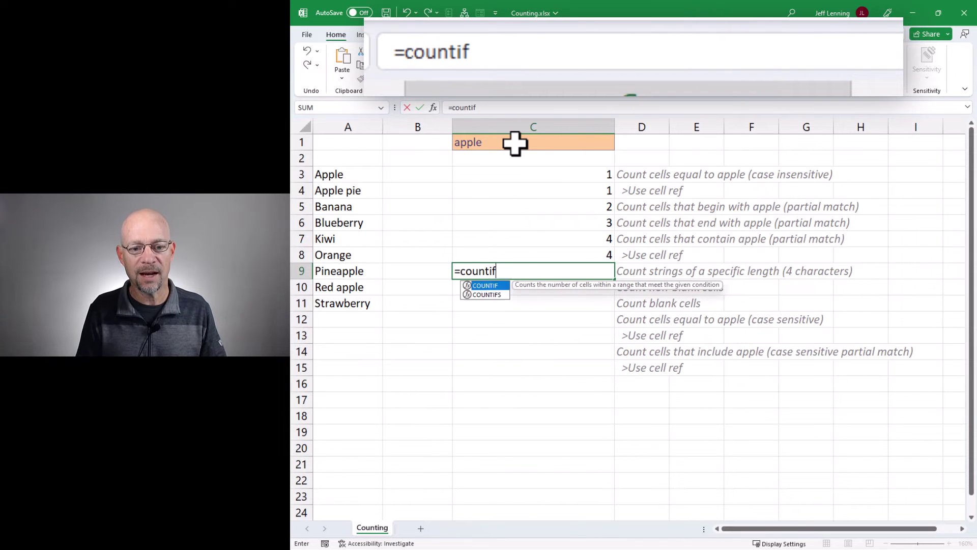
{"action": "key", "text": "Tab"}
{"action": "left_click", "coordinate": [351, 126]}
{"action": "type", "text": ","}
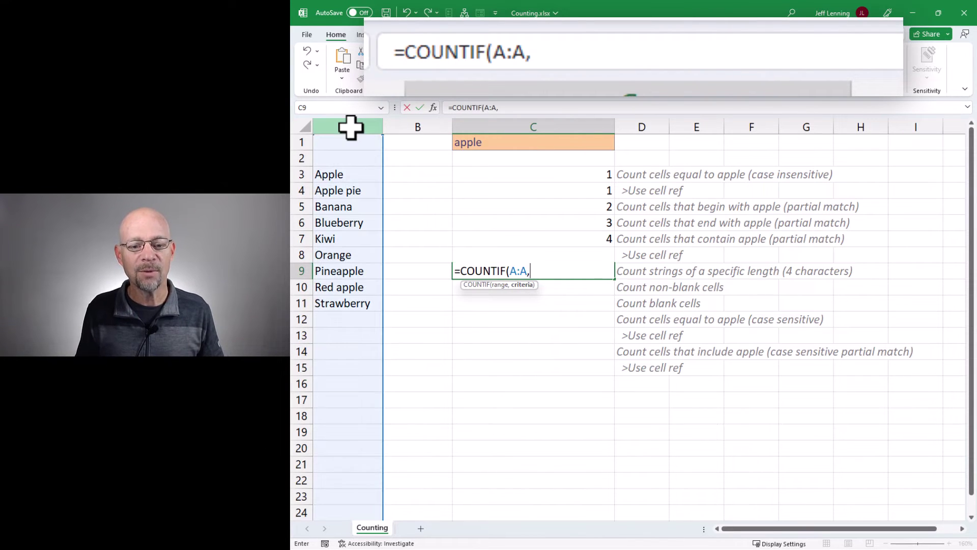
{"action": "type", "text": "\""}
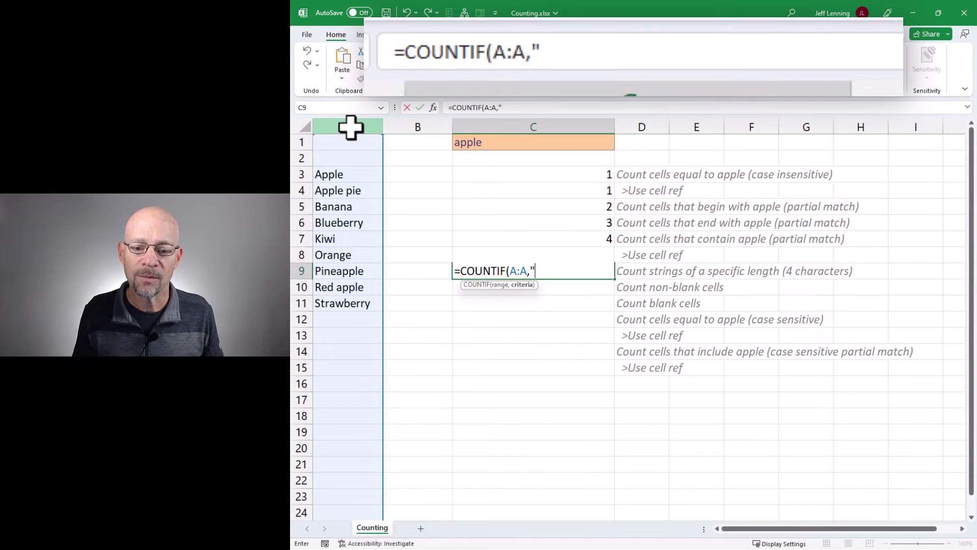
{"action": "type", "text": "?\""}
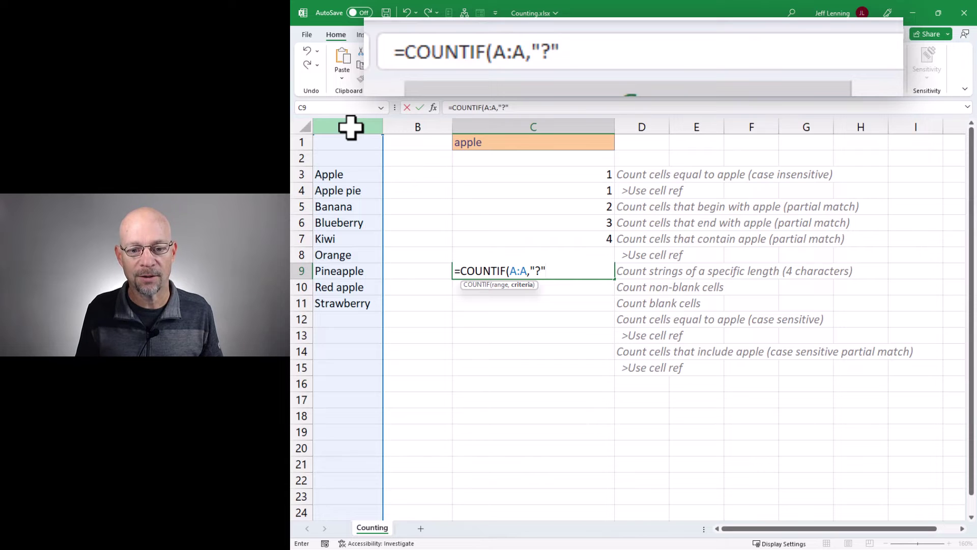
{"action": "key", "text": "BackSpace"}
{"action": "type", "text": "???"}
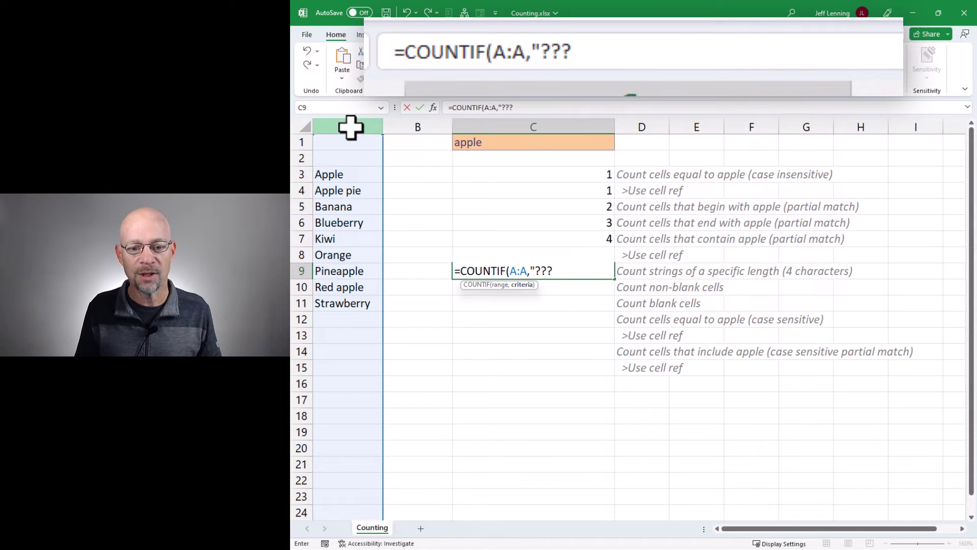
{"action": "type", "text": "\")"}
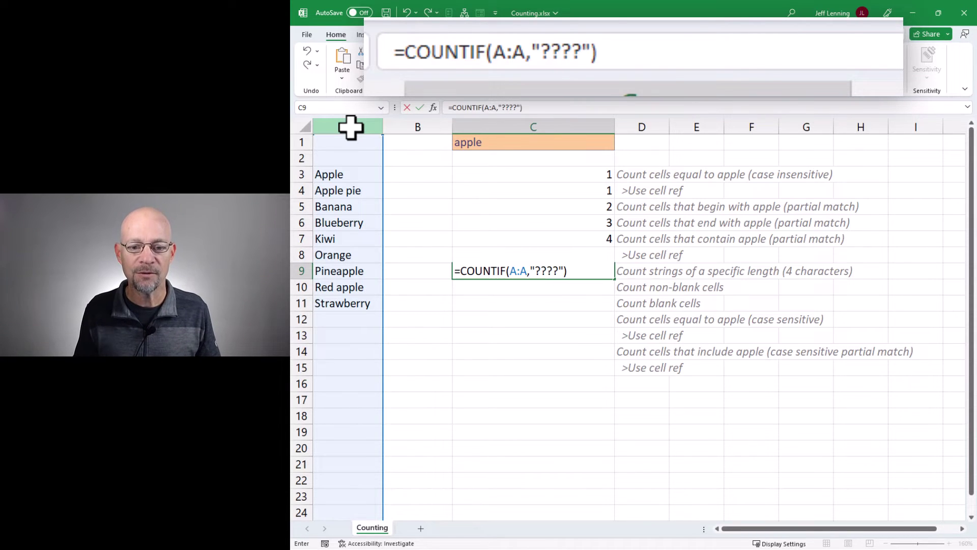
{"action": "key", "text": "Return"}
Compare the Kiwi entry in A7 with the four question-mark wildcards in the C9 formula
{"action": "key", "text": "Up"}
{"action": "key", "text": "F2"}
{"action": "key", "text": "Escape"}
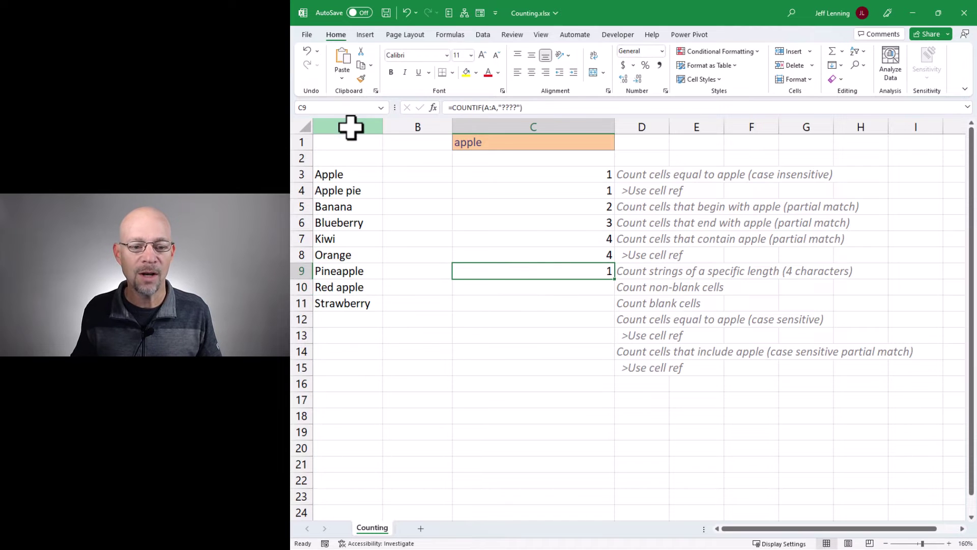
{"action": "left_click", "coordinate": [354, 239]}
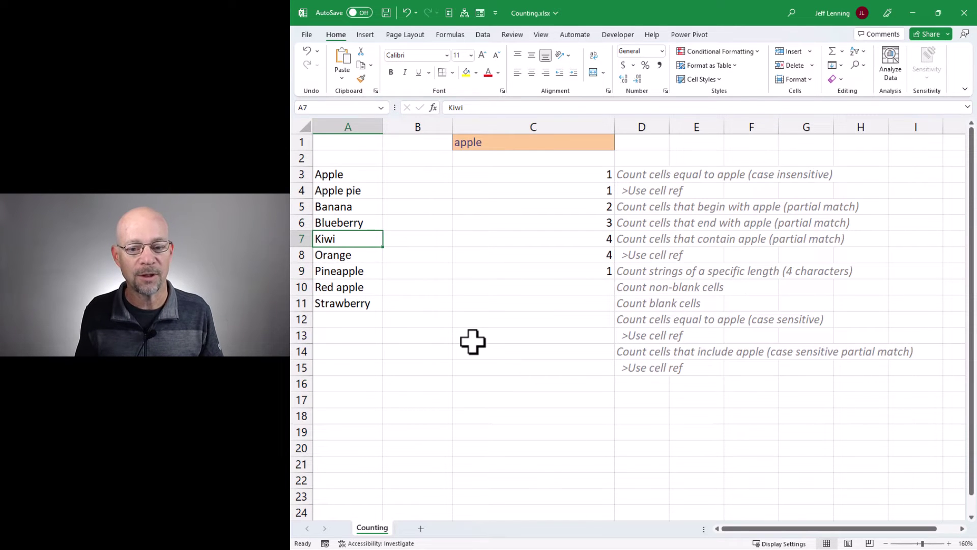
{"action": "key", "text": "Right"}
{"action": "key", "text": "Right"}
{"action": "key", "text": "Down"}
{"action": "key", "text": "Down"}
{"action": "key", "text": "F2"}
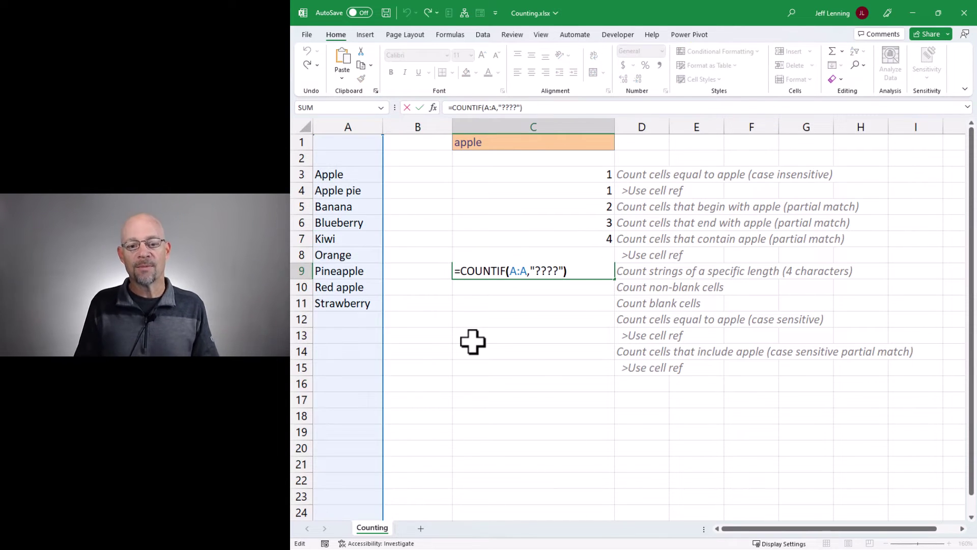
{"action": "key", "text": "Left"}
{"action": "key", "text": "Left"}
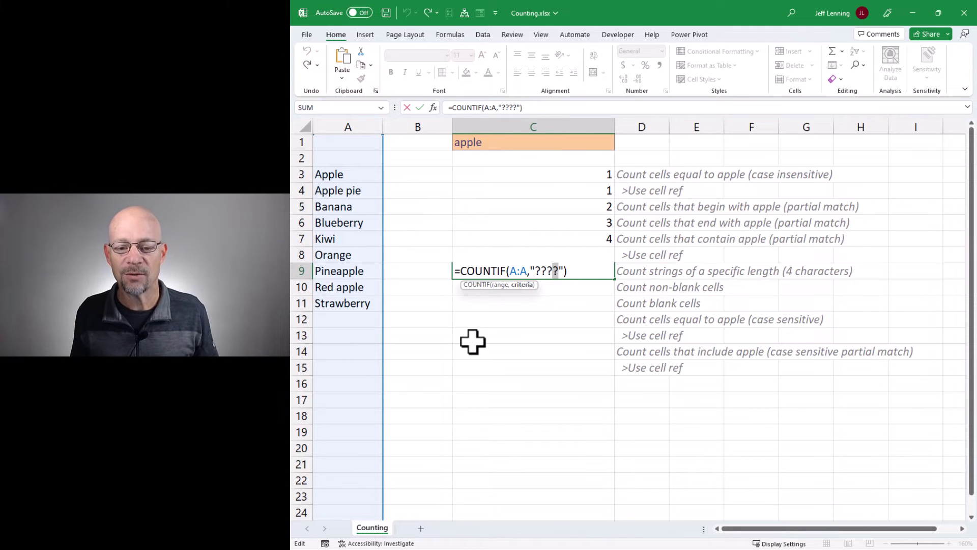
{"action": "key", "text": "ctrl+Return"}
Try counting the non-blank cells by entering C10 as =COUNTIF(A:A,"*")
{"action": "key", "text": "Down"}
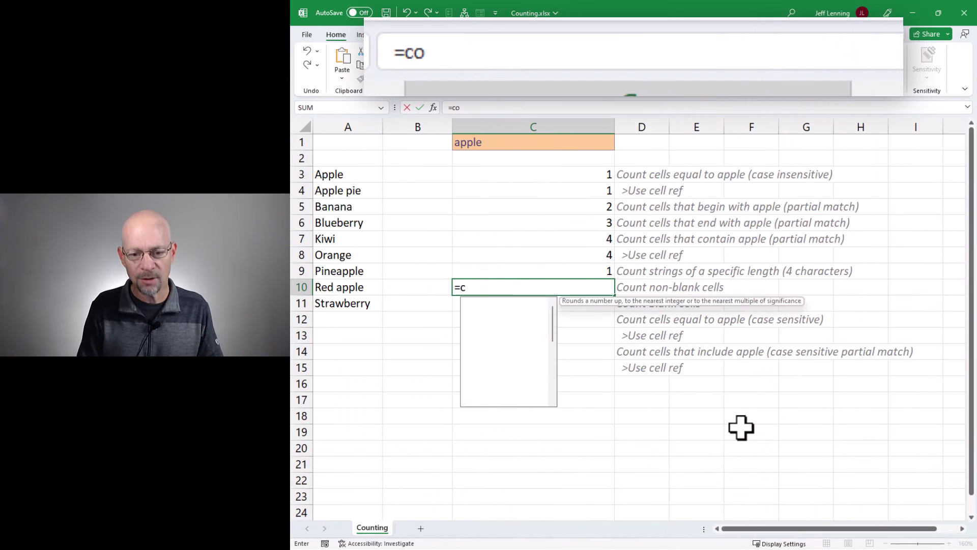
{"action": "type", "text": "untif("}
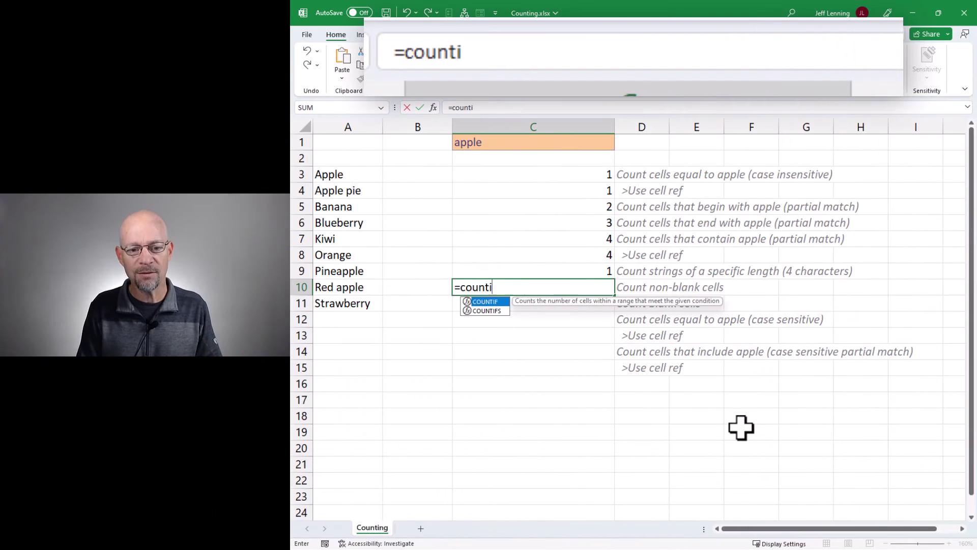
{"action": "left_click", "coordinate": [352, 127]}
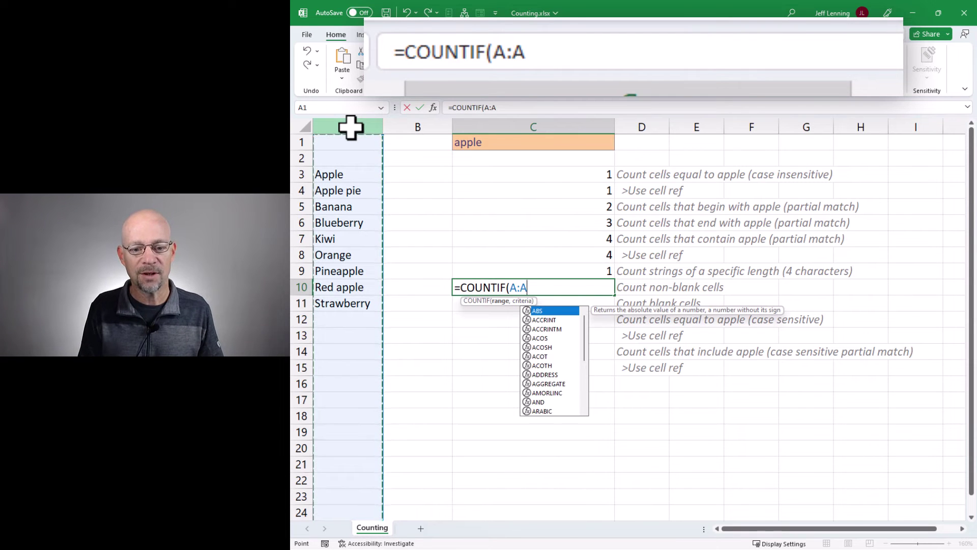
{"action": "type", "text": ",\"*\")"}
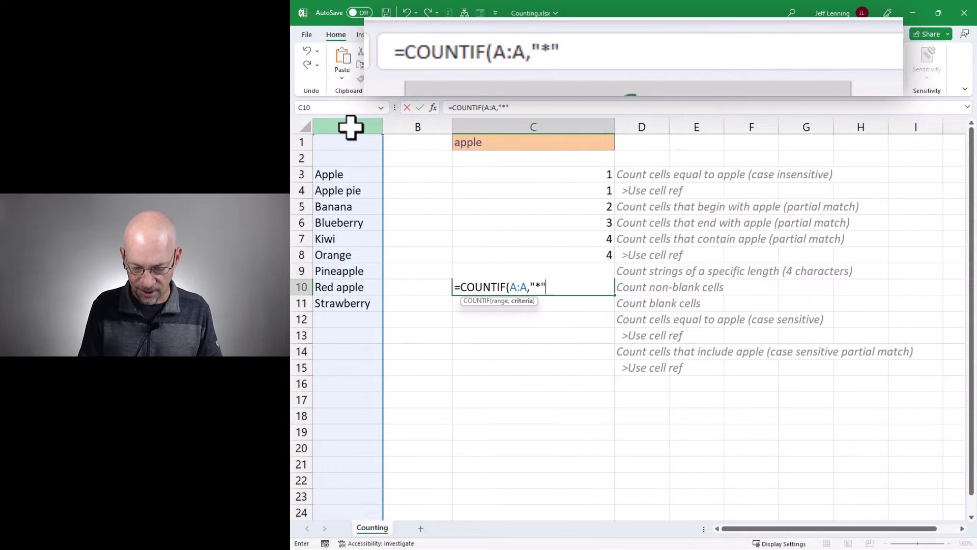
{"action": "key", "text": "Return"}
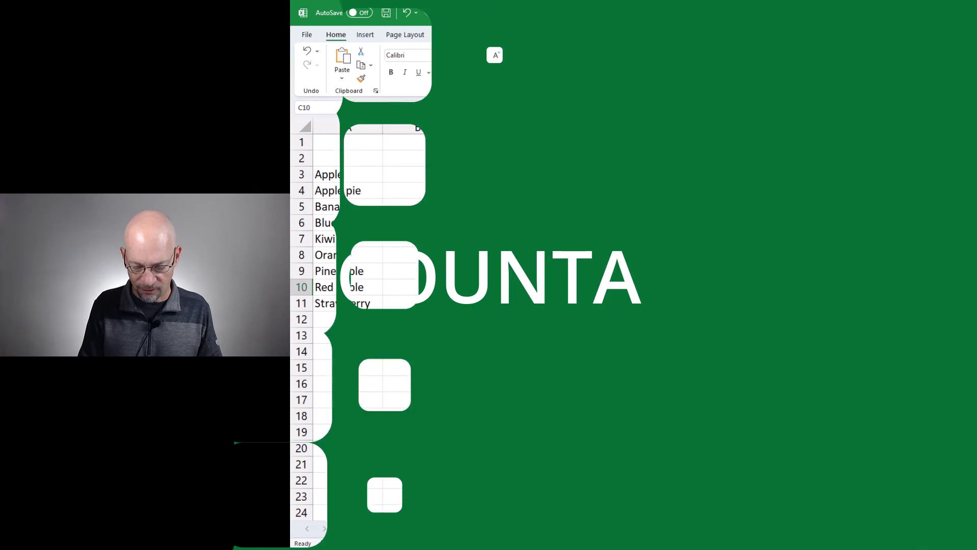
Enter C10 as =COUNTA(A:A) to count the non-blank cells in column A
{"action": "type", "text": "=coun"}
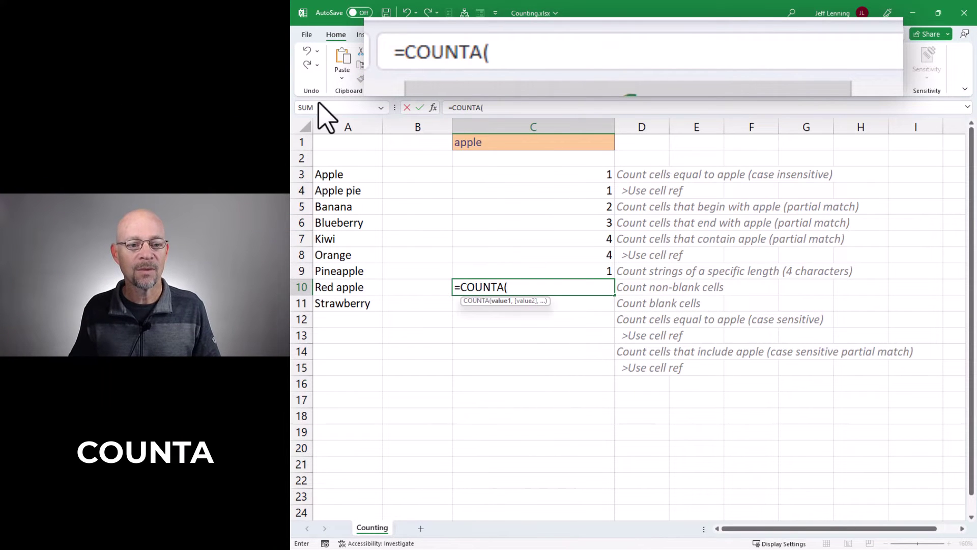
{"action": "left_click", "coordinate": [348, 124]}
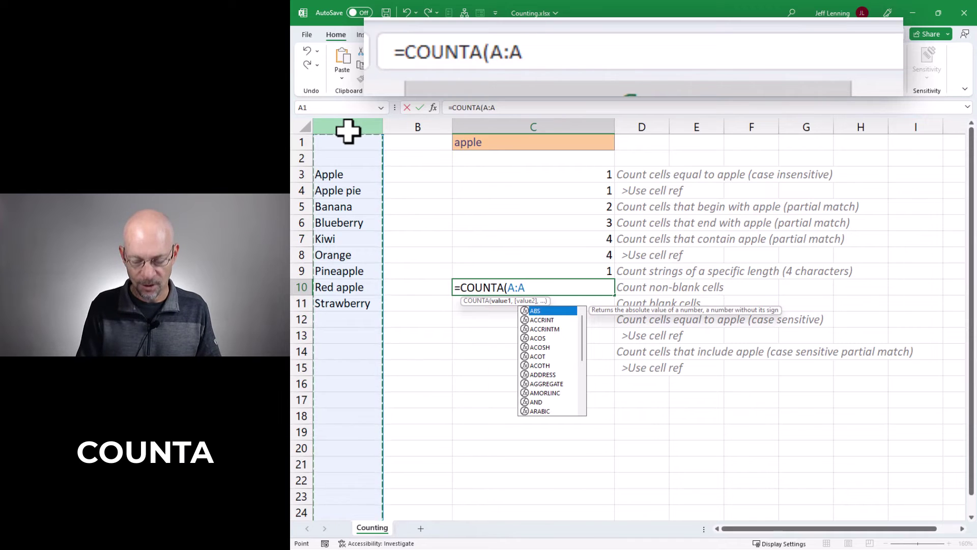
{"action": "type", "text": ")"}
{"action": "key", "text": "Return"}
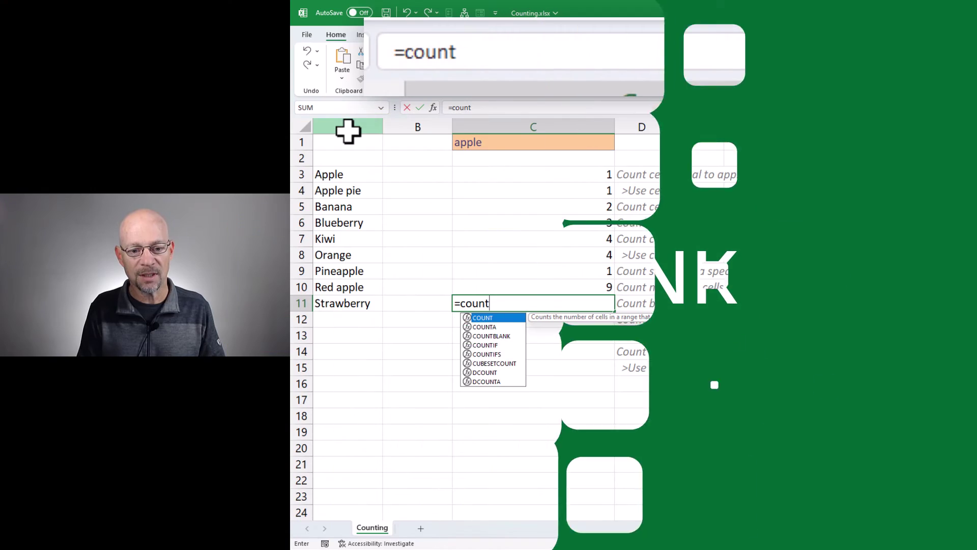
Enter C11 as =COUNTBLANK(A:A) to count the blank cells in column A
{"action": "type", "text": "b"}
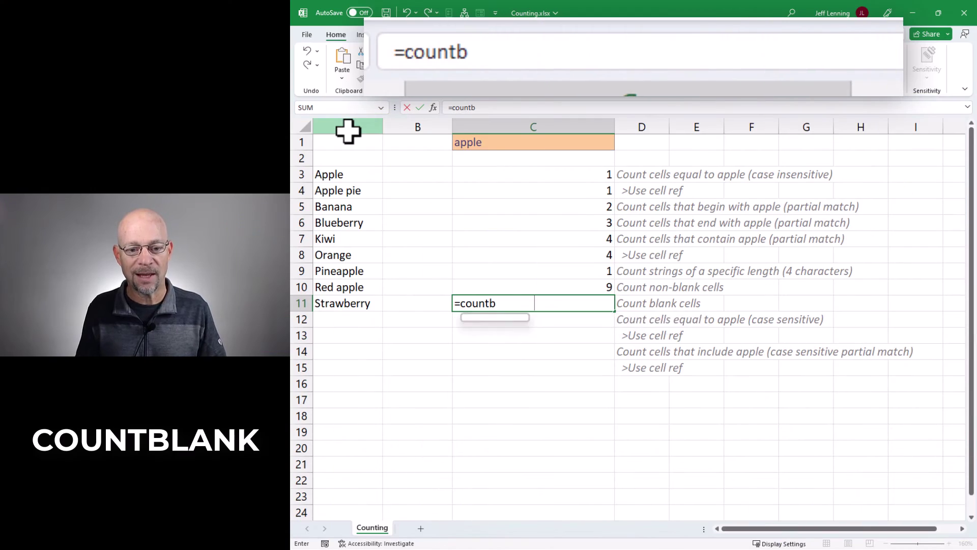
{"action": "key", "text": "Tab"}
{"action": "left_click", "coordinate": [348, 127]}
{"action": "type", "text": ")"}
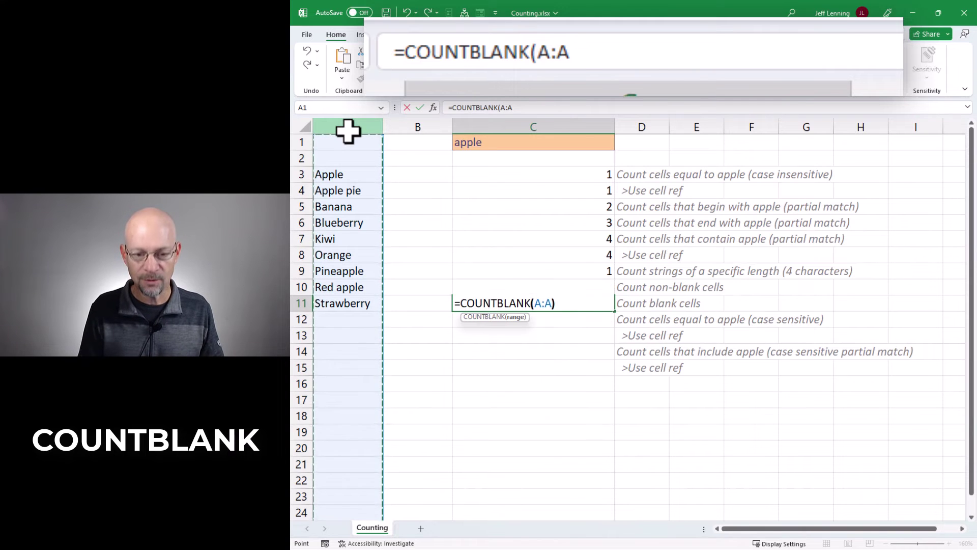
{"action": "key", "text": "Return"}
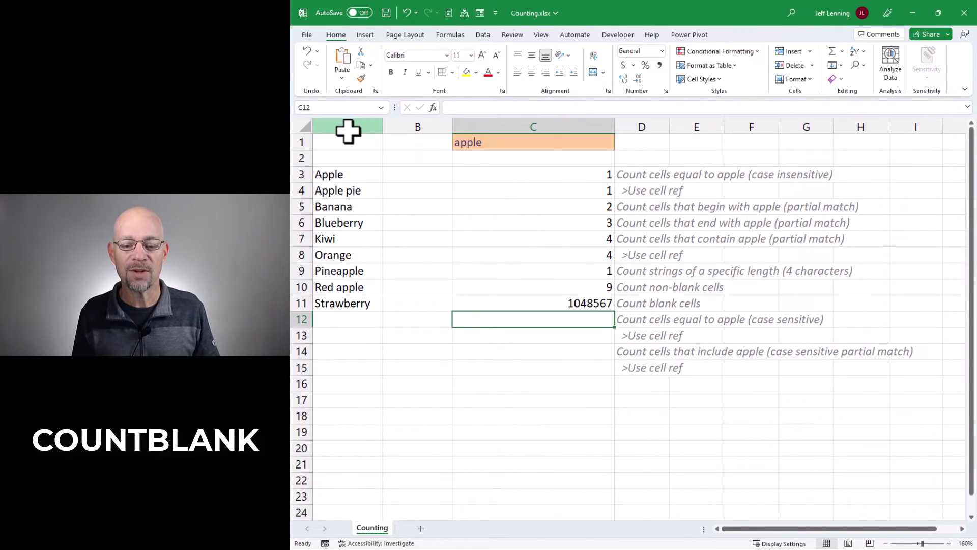
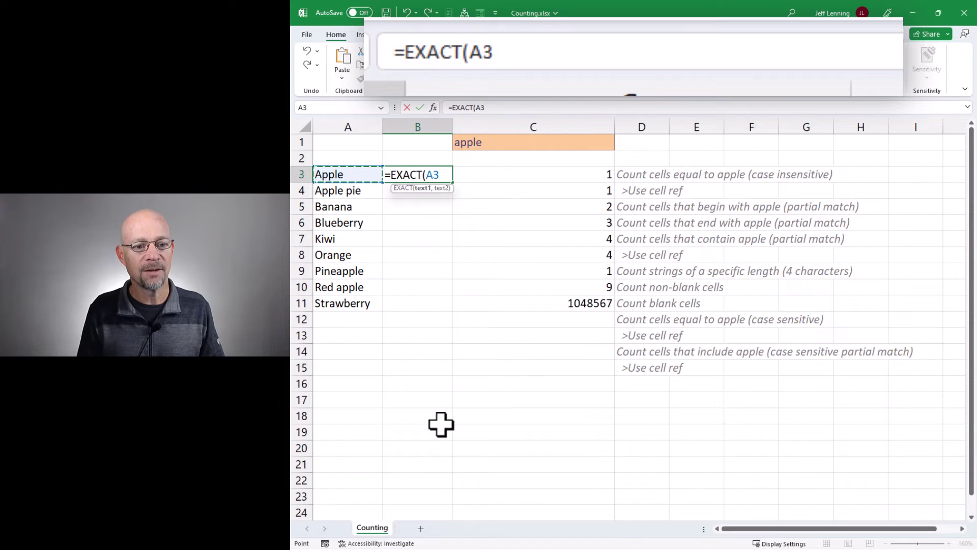
Enter B3 as =EXACT(A3,"apple") to compare the first fruit with lowercase apple
{"action": "type", "text": ",\""}
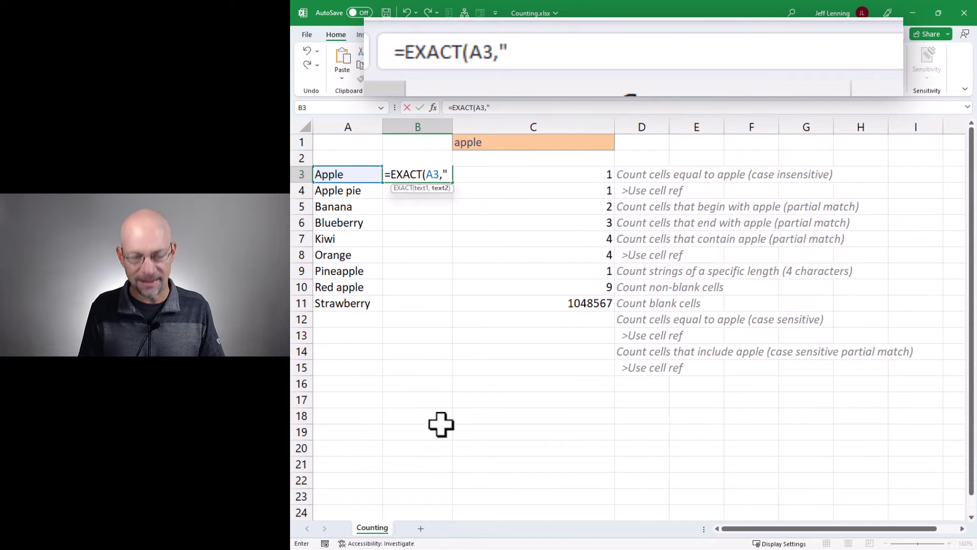
{"action": "type", "text": "apple\")"}
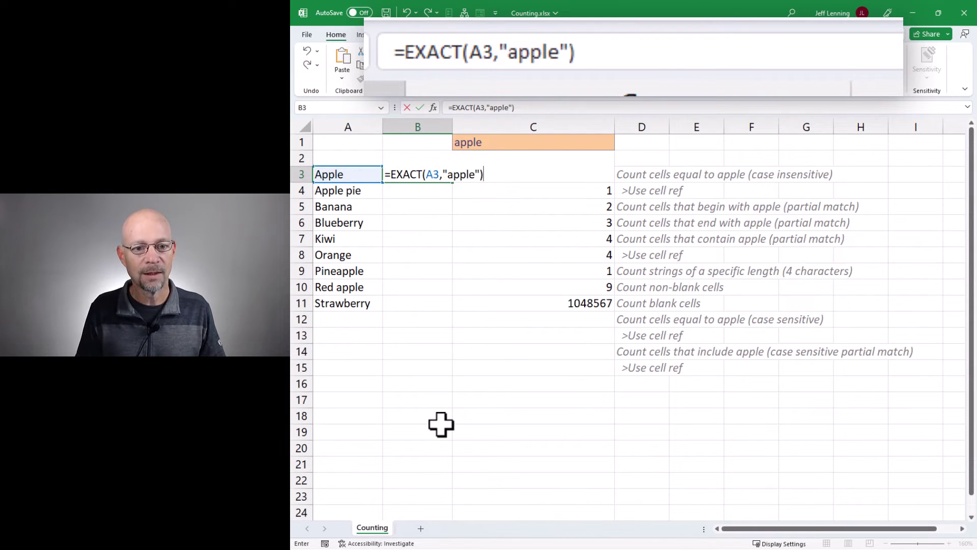
{"action": "key", "text": "Return"}
Capitalize the comparison text in B3 so the formula reads =EXACT(A3,"Apple")
{"action": "key", "text": "Up"}
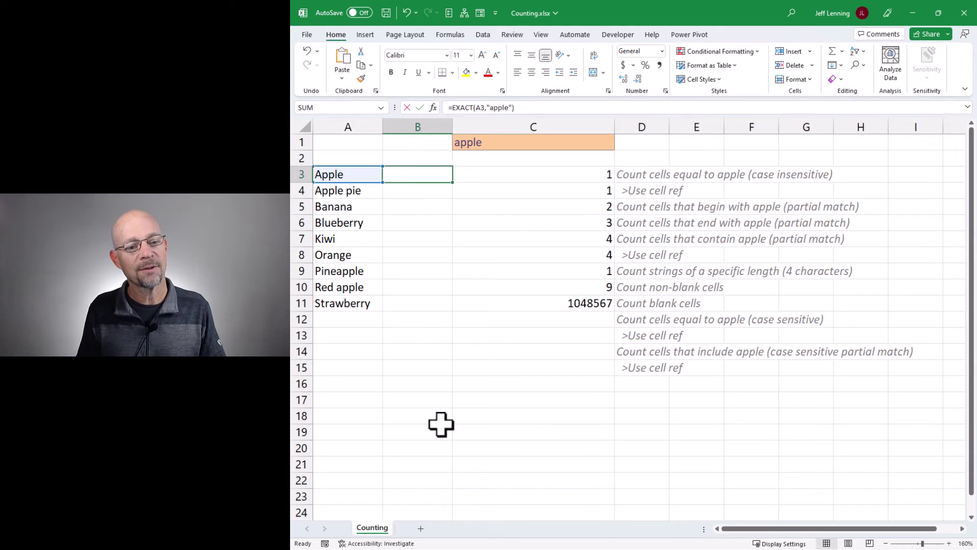
{"action": "key", "text": "F2"}
{"action": "key", "text": "Left"}
{"action": "key", "text": "BackSpace"}
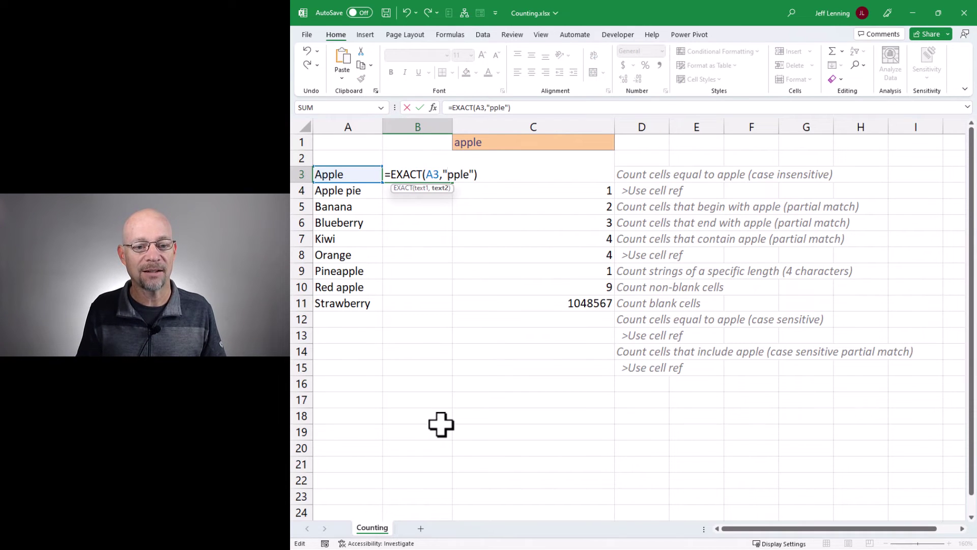
{"action": "type", "text": "A"}
{"action": "key", "text": "Return"}
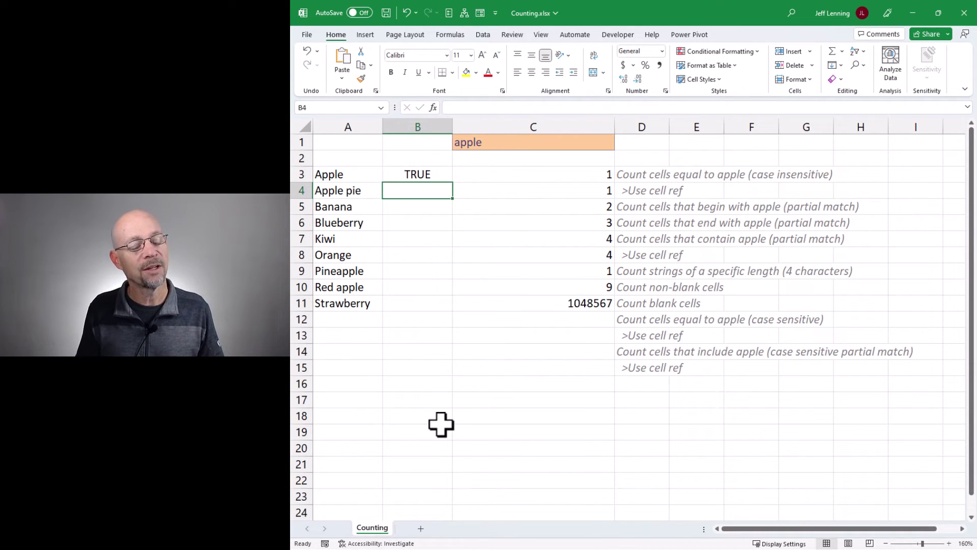
Fill the EXACT formula from B3 down through B11, next to the last fruit
{"action": "key", "text": "Up"}
{"action": "key", "text": "F2"}
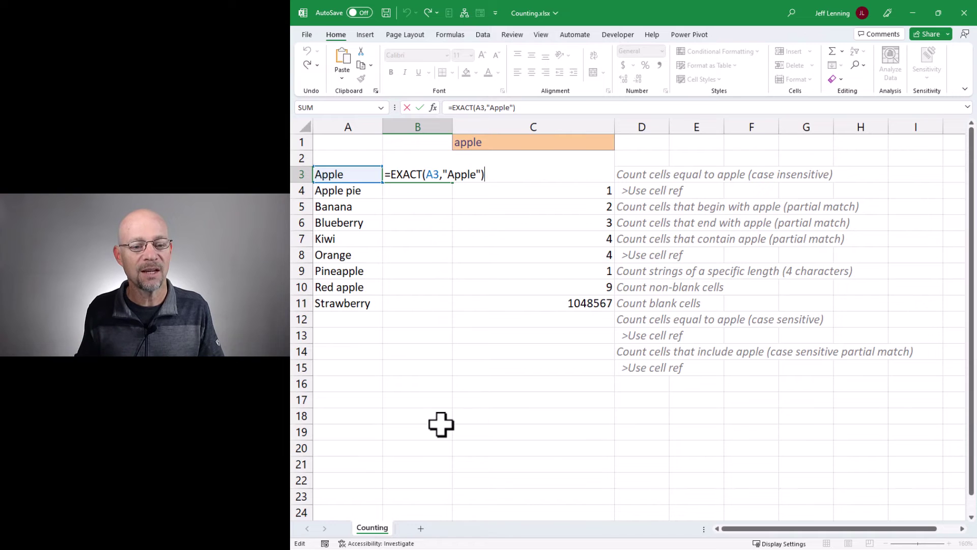
{"action": "key", "text": "ctrl+Return"}
{"action": "left_click_drag", "start_coordinate": [453, 183], "coordinate": [459, 315]}
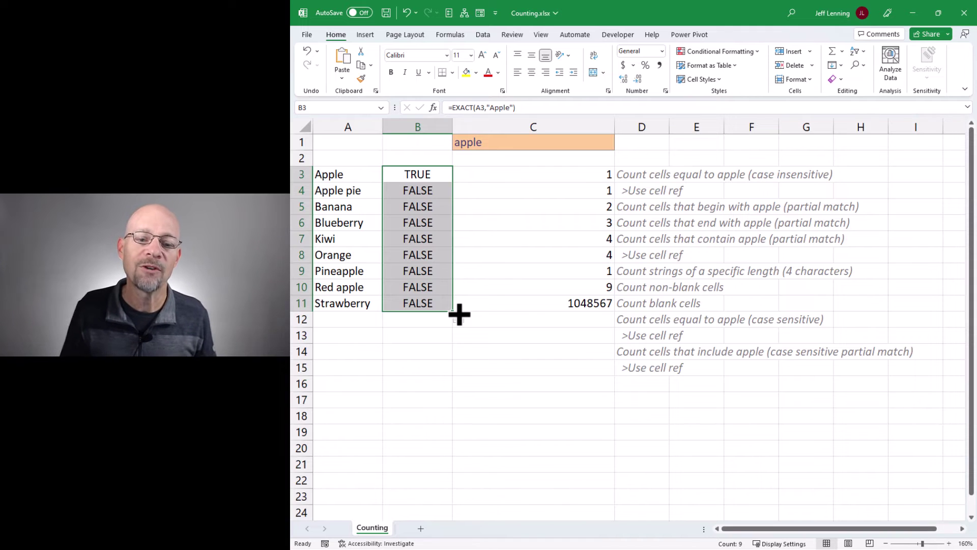
Wrap the B3 formula in N so it reads =N(EXACT(A3,"Apple")), and fill it down through B11
{"action": "key", "text": "shift+BackSpace"}
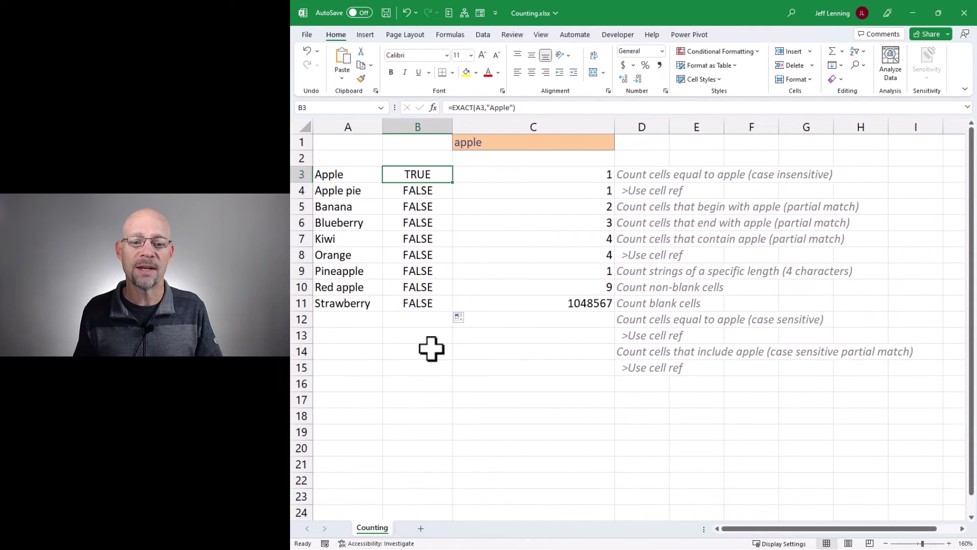
{"action": "key", "text": "F2"}
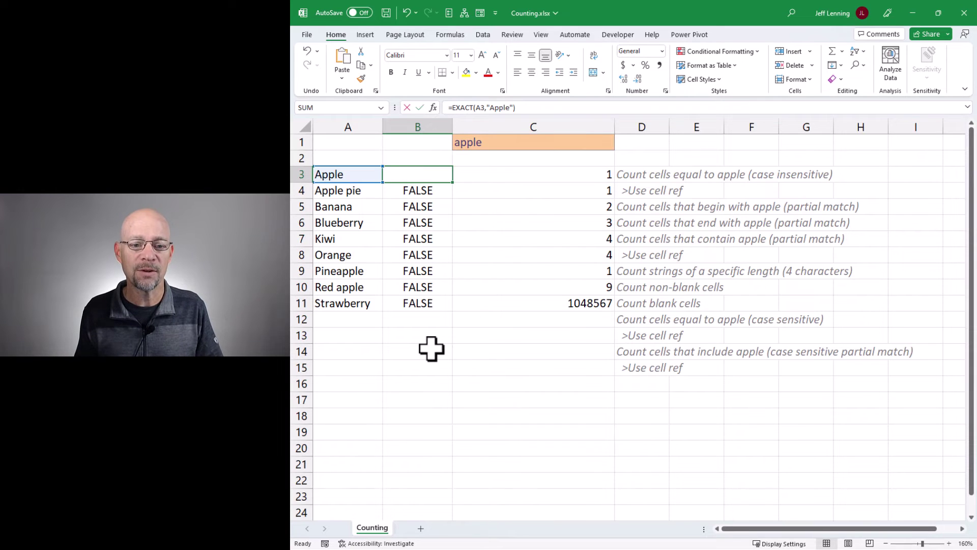
{"action": "key", "text": "Left"}
{"action": "key", "text": "Left"}
{"action": "key", "text": "Left"}
{"action": "key", "text": "Left"}
{"action": "key", "text": "Left"}
{"action": "key", "text": "Left"}
{"action": "key", "text": "Left"}
{"action": "key", "text": "Left"}
{"action": "key", "text": "Left"}
{"action": "key", "text": "Left"}
{"action": "key", "text": "Left"}
{"action": "key", "text": "Left"}
{"action": "key", "text": "Left"}
{"action": "key", "text": "Left"}
{"action": "key", "text": "Left"}
{"action": "key", "text": "Left"}
{"action": "key", "text": "Left"}
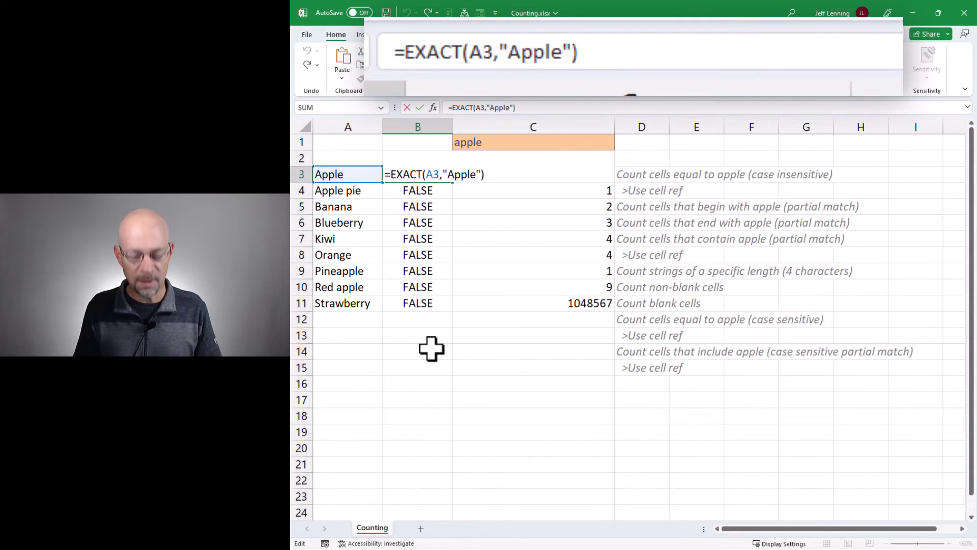
{"action": "type", "text": "n("}
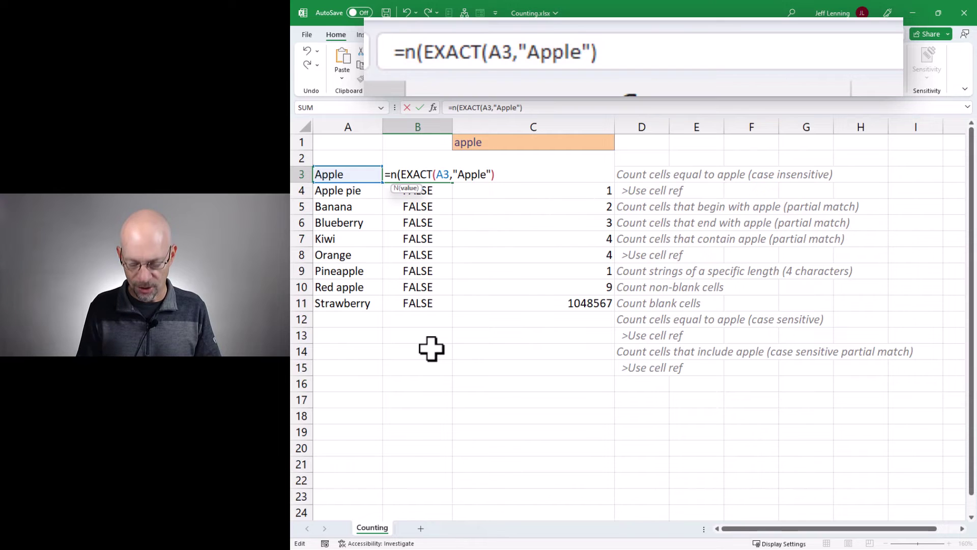
{"action": "key", "text": "End"}
{"action": "type", "text": ")"}
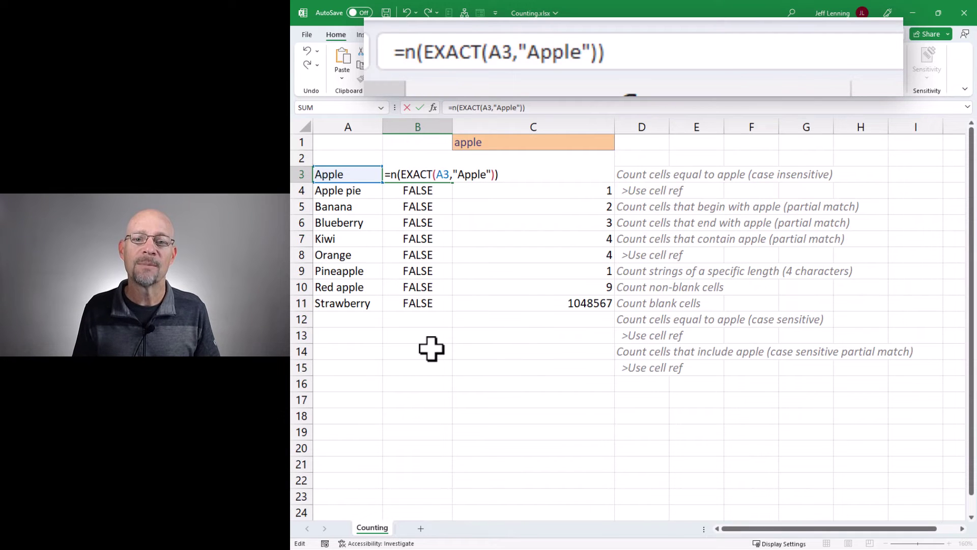
{"action": "key", "text": "Return"}
{"action": "left_click", "coordinate": [443, 174]}
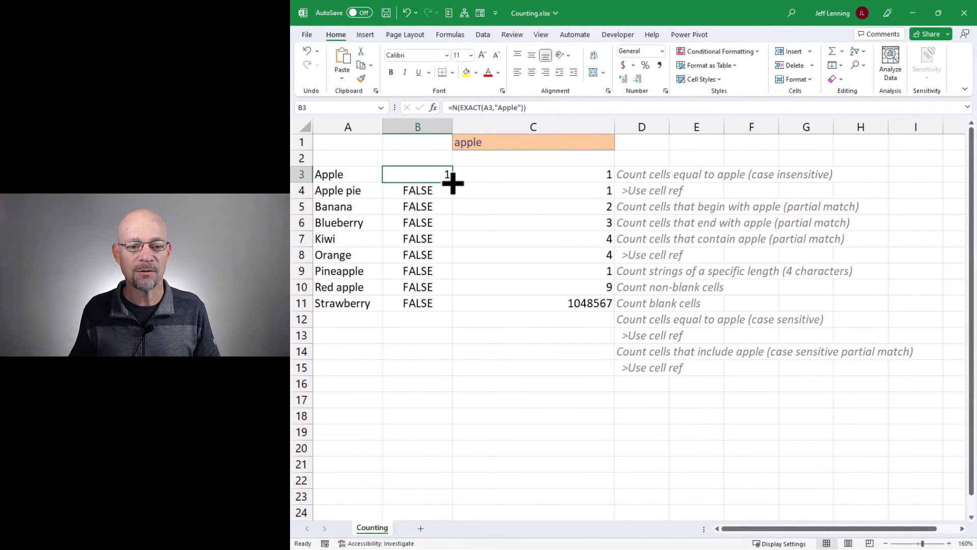
{"action": "double_click", "coordinate": [453, 182]}
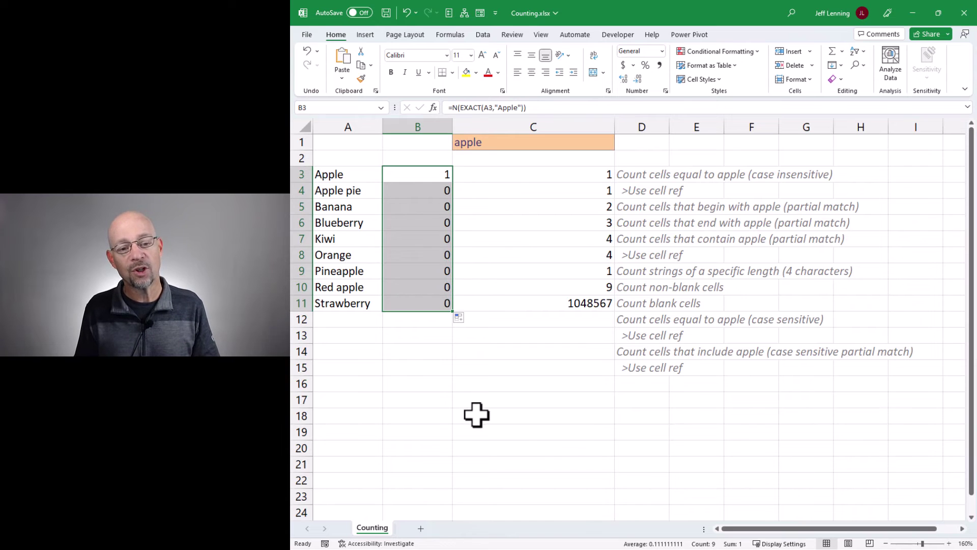
Enter =SUM(B3:B11) in B12 to total the converted comparison results
{"action": "key", "text": "ctrl+Down"}
{"action": "key", "text": "Down"}
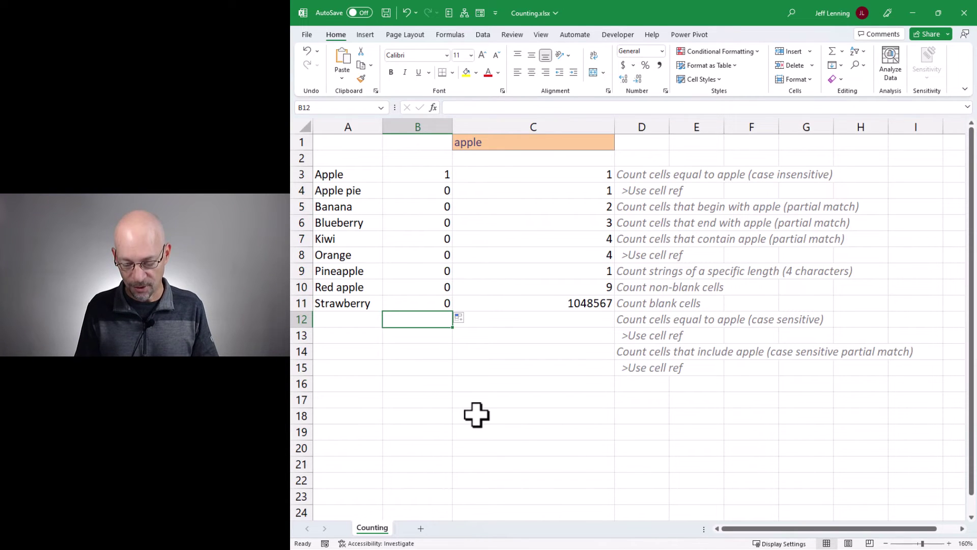
{"action": "type", "text": "=sum"}
{"action": "key", "text": "Tab"}
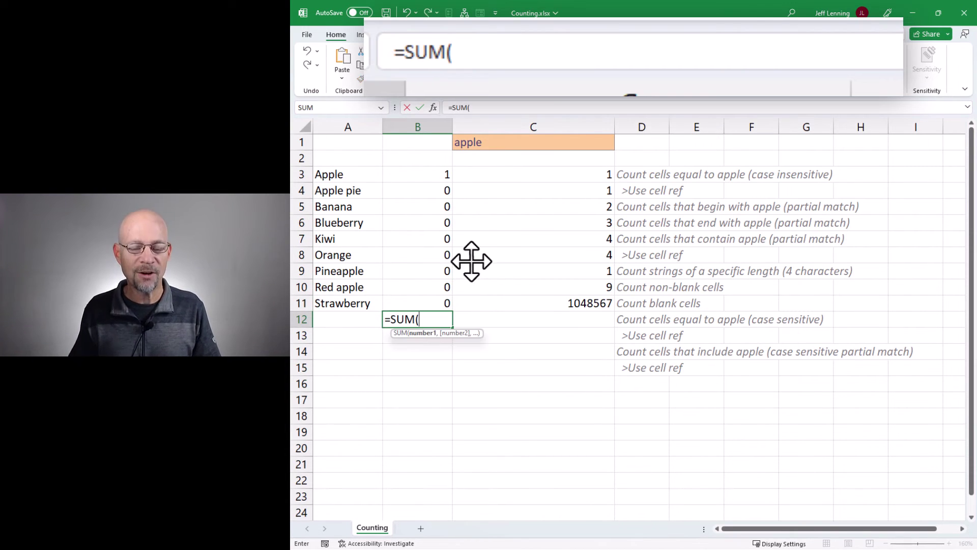
{"action": "left_click_drag", "start_coordinate": [438, 179], "coordinate": [444, 299]}
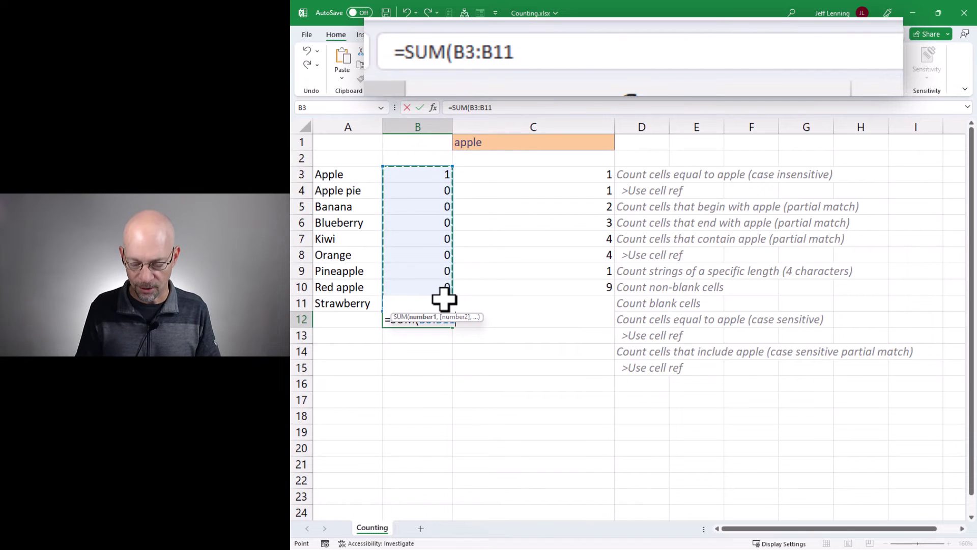
{"action": "type", "text": ")"}
{"action": "key", "text": "ctrl+Return"}
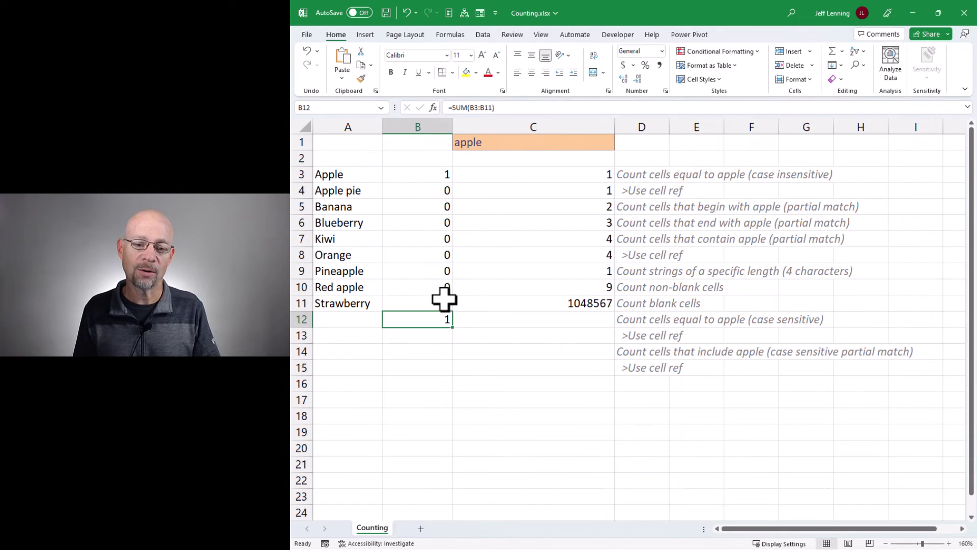
Replace N with a double negative in B3, making it =--EXACT(A3,"Apple"), and fill it down through B11
{"action": "key", "text": "ctrl+Up"}
{"action": "key", "text": "F2"}
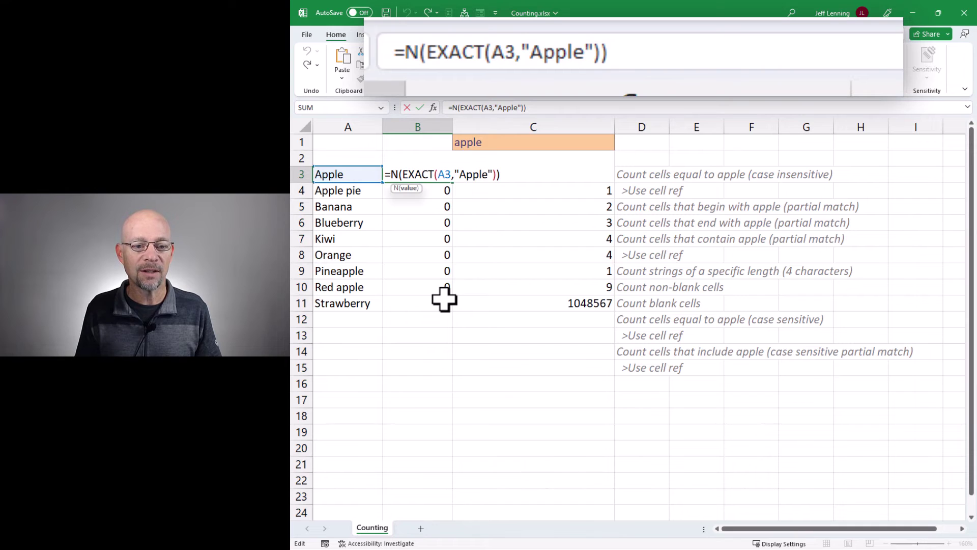
{"action": "key", "text": "Home"}
{"action": "key", "text": "Right"}
{"action": "key", "text": "Delete"}
{"action": "key", "text": "Delete"}
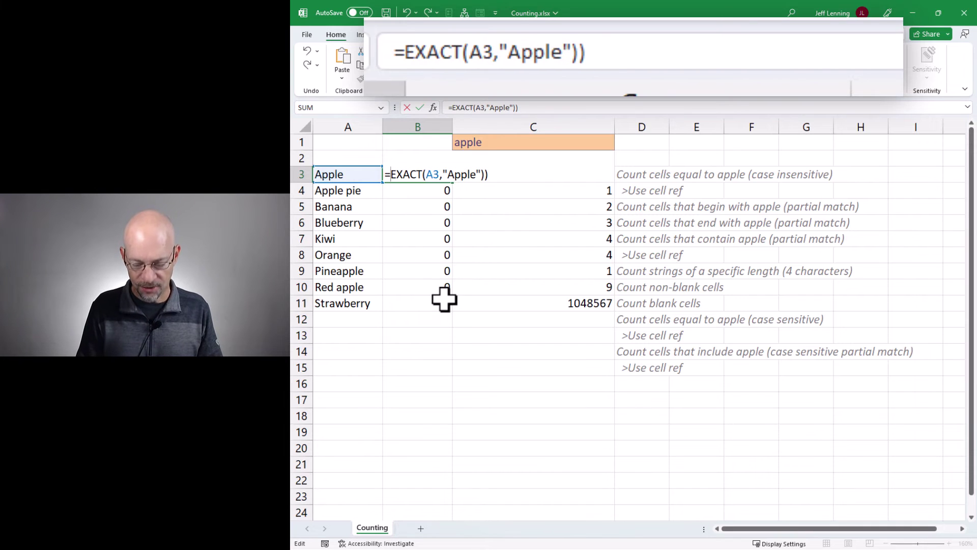
{"action": "type", "text": "--"}
{"action": "key", "text": "End"}
{"action": "key", "text": "BackSpace"}
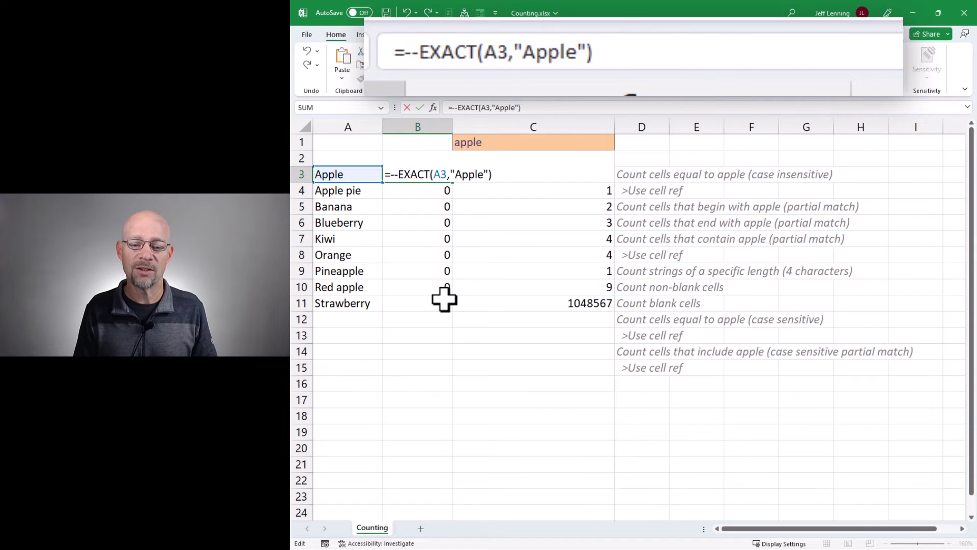
{"action": "key", "text": "Return"}
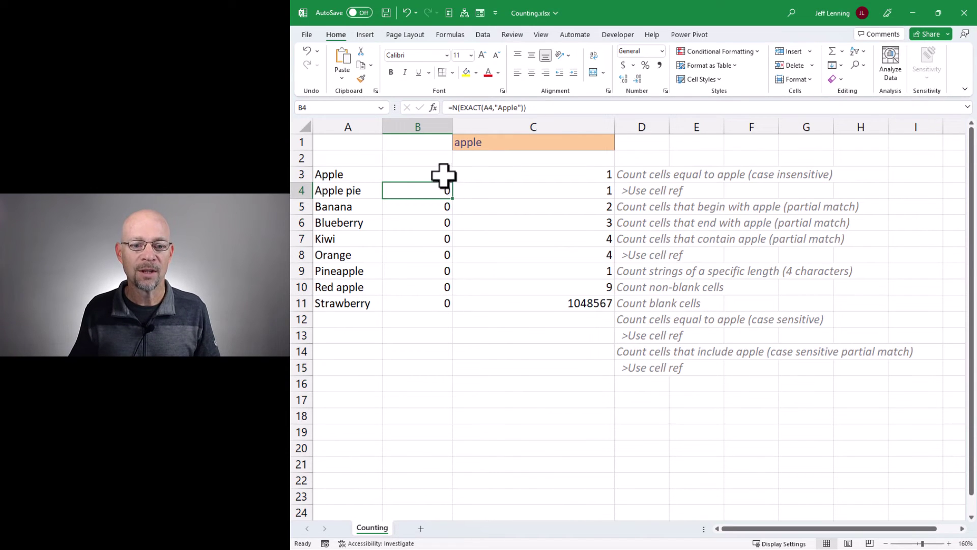
{"action": "left_click", "coordinate": [445, 174]}
{"action": "double_click", "coordinate": [453, 182]}
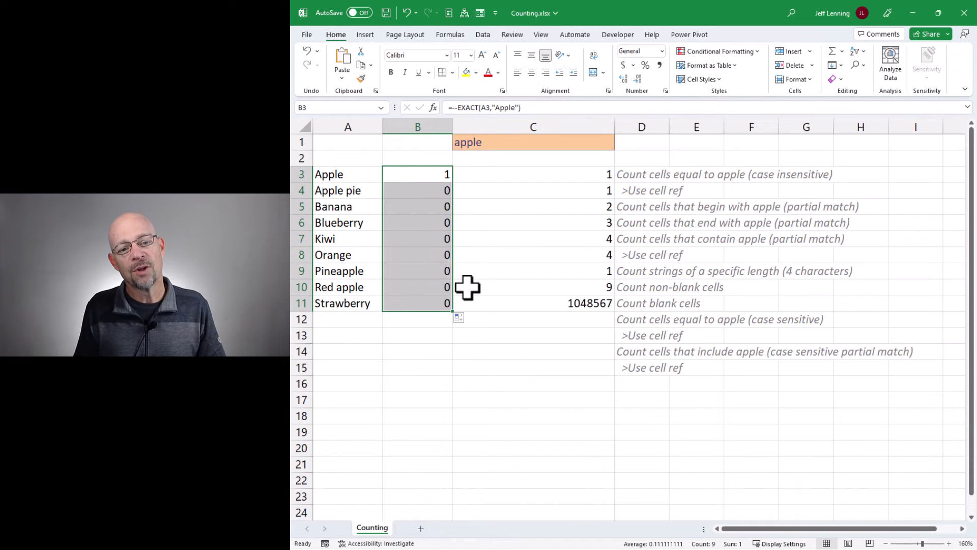
Clear the helper formulas from B3:B11
{"action": "key", "text": "ctrl+Down"}
{"action": "key", "text": "ctrl+Up"}
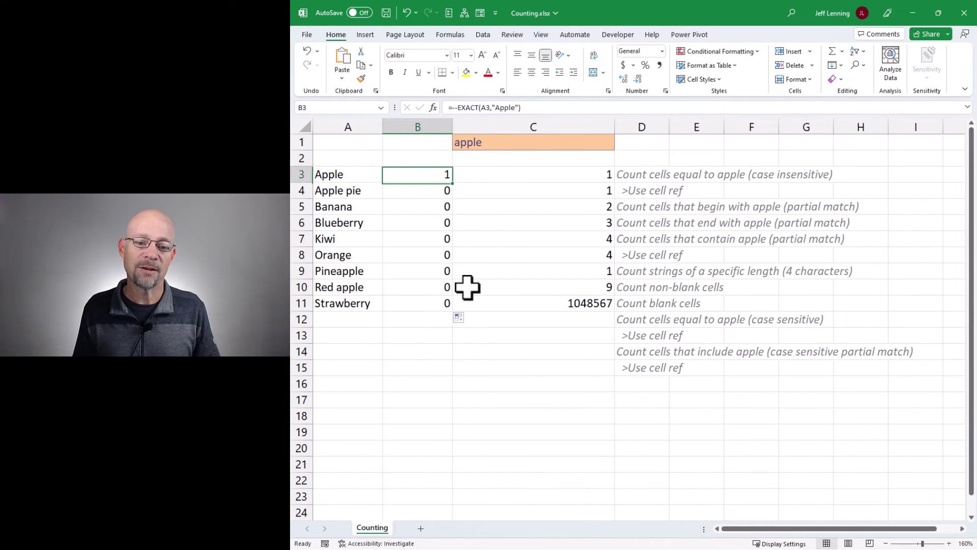
{"action": "key", "text": "ctrl+shift+Down"}
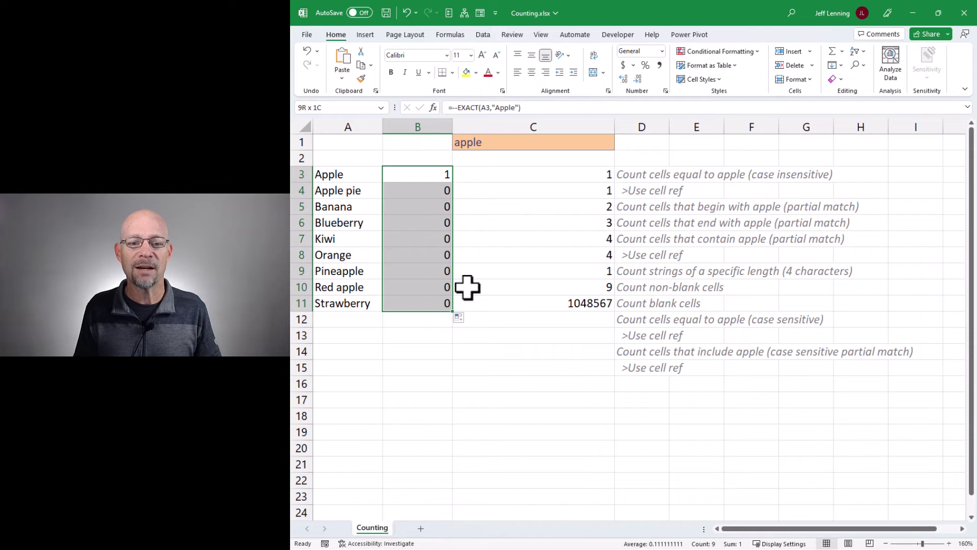
{"action": "key", "text": "Delete"}
Enter C12 as =SUMPRODUCT(--EXACT(A:A,"apple")) to count cells in column A equal to apple, case sensitive
{"action": "key", "text": "Right"}
{"action": "key", "text": "Right"}
{"action": "key", "text": "Left"}
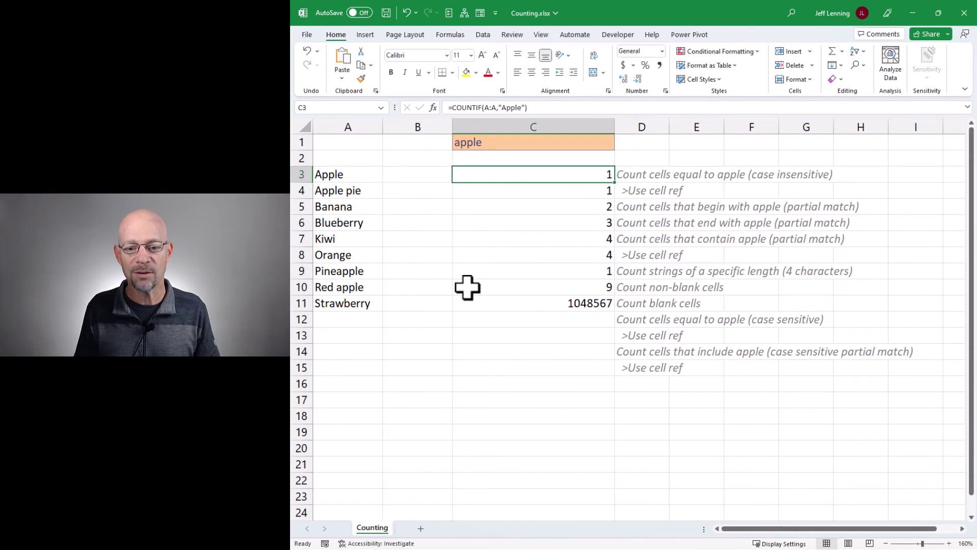
{"action": "key", "text": "ctrl+Down"}
{"action": "key", "text": "Down"}
{"action": "type", "text": "=s"}
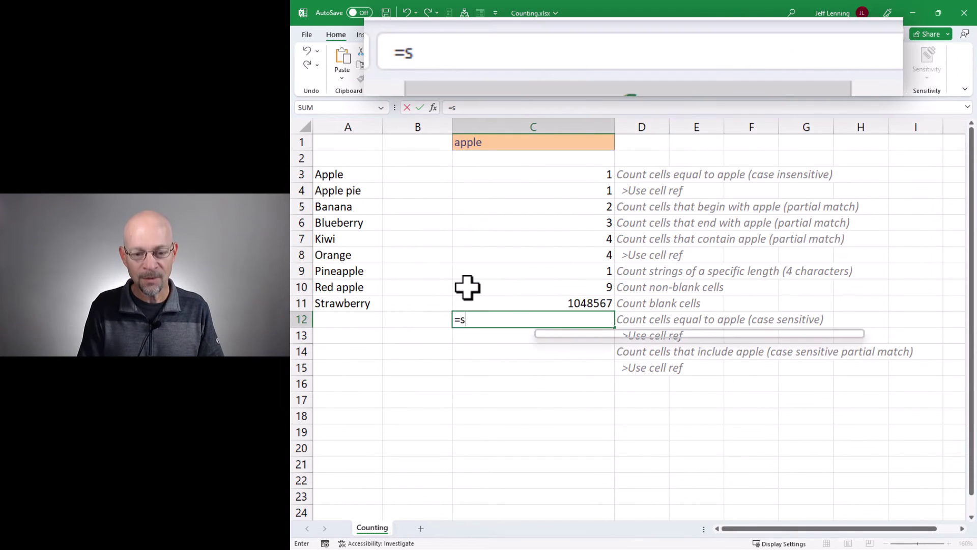
{"action": "type", "text": "umpro"}
{"action": "key", "text": "Tab"}
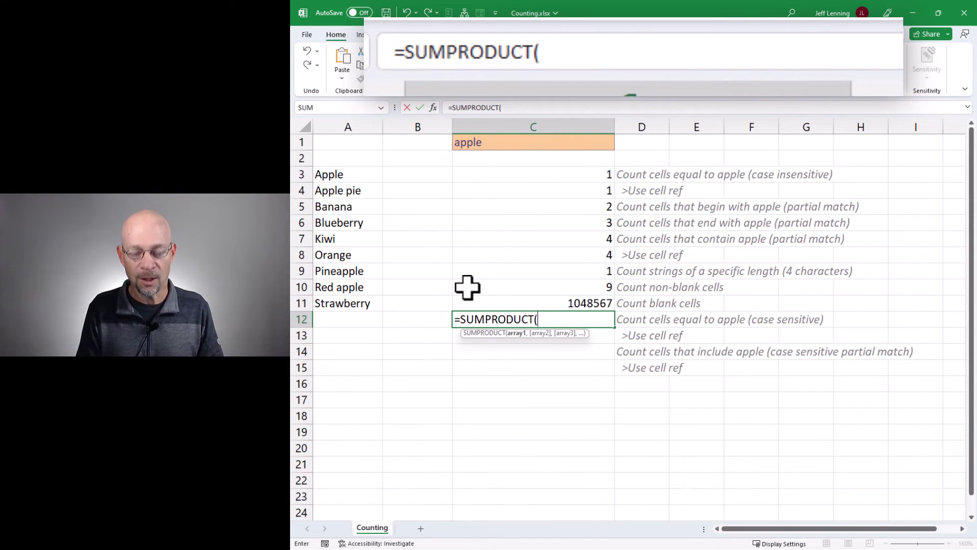
{"action": "type", "text": "n("}
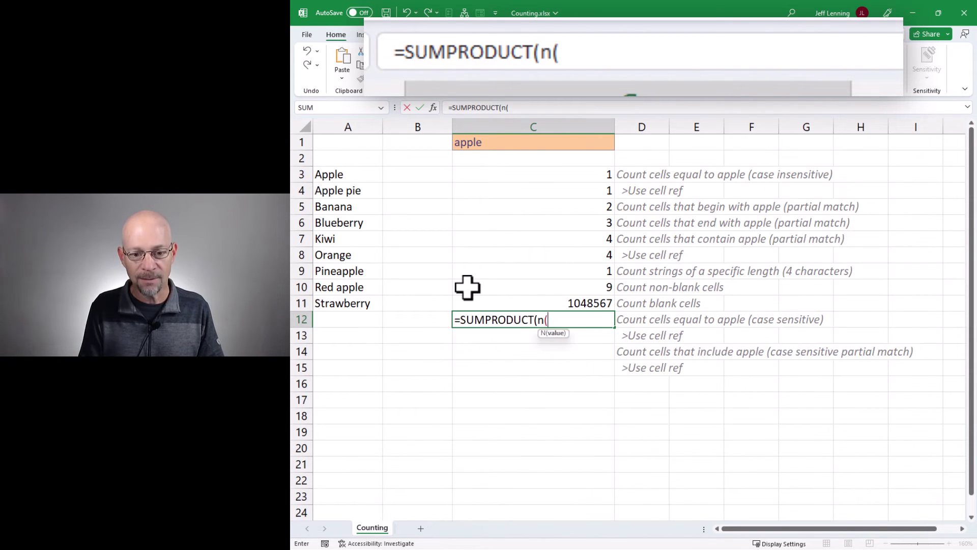
{"action": "key", "text": "BackSpace"}
{"action": "key", "text": "BackSpace"}
{"action": "type", "text": "--"}
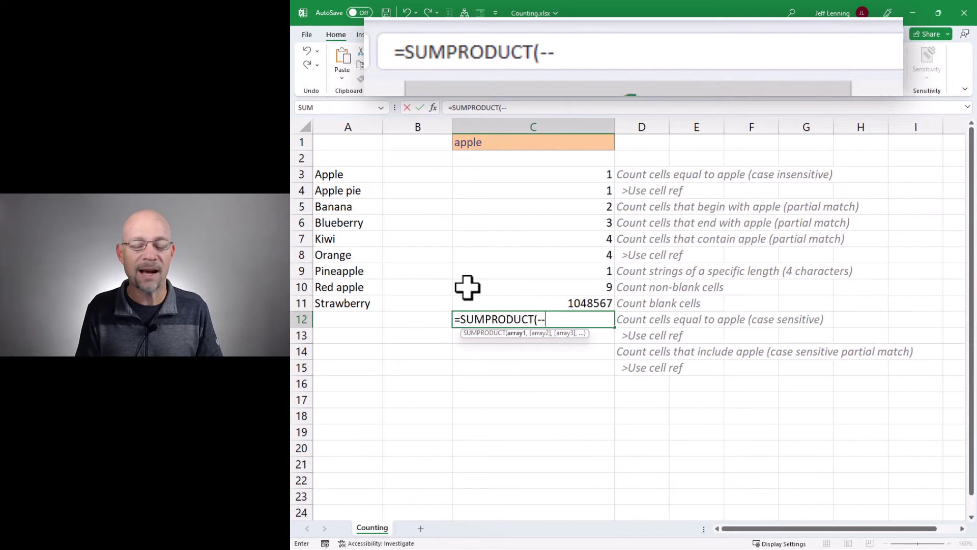
{"action": "type", "text": "ex"}
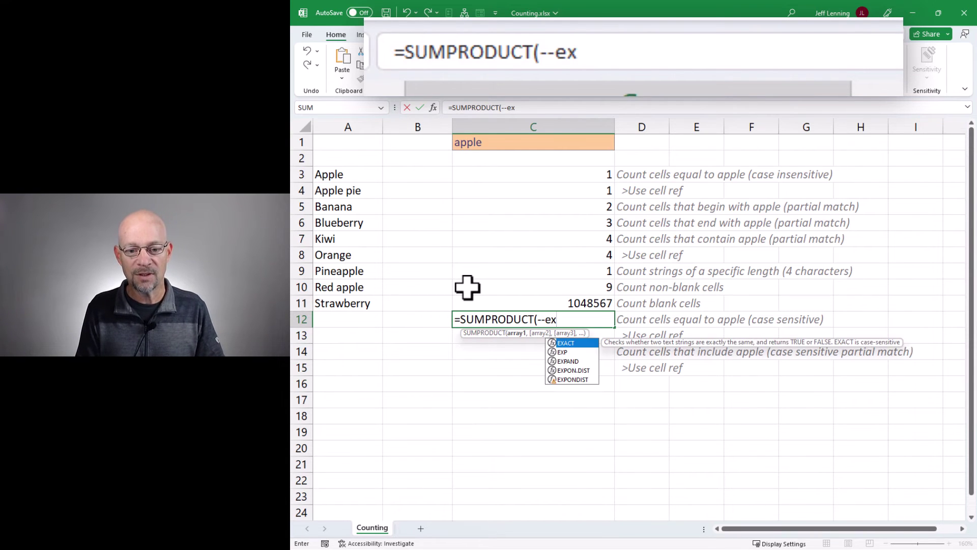
{"action": "key", "text": "Tab"}
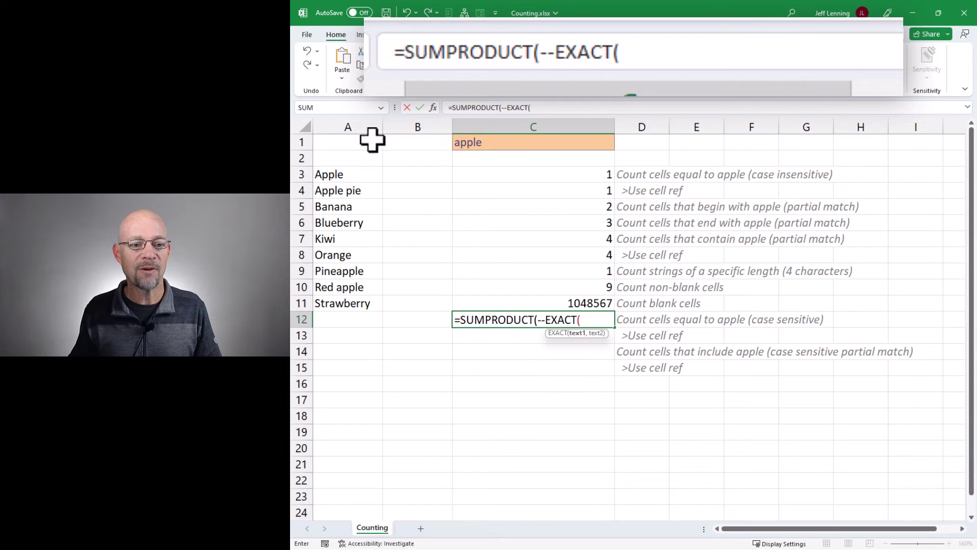
{"action": "left_click", "coordinate": [362, 126]}
{"action": "type", "text": ","}
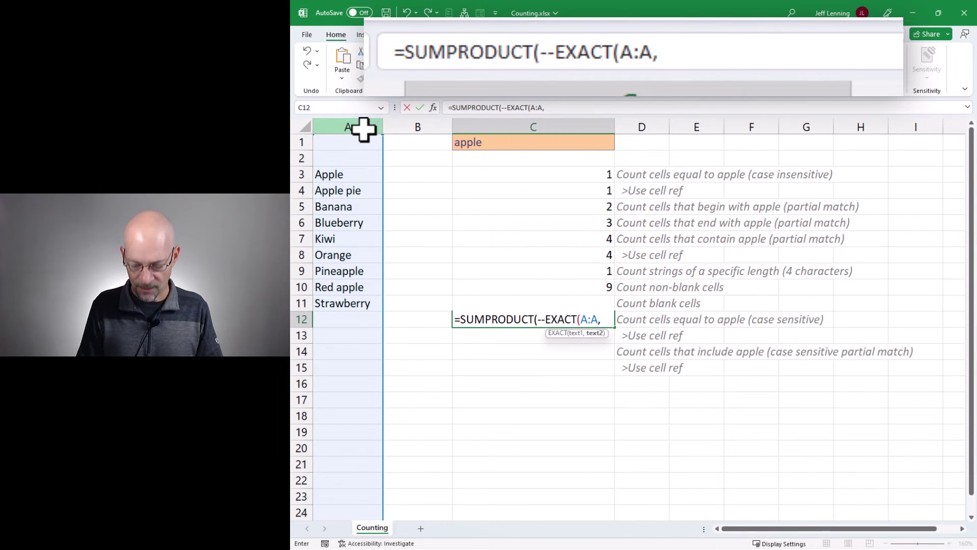
{"action": "type", "text": "\"apple\"))"}
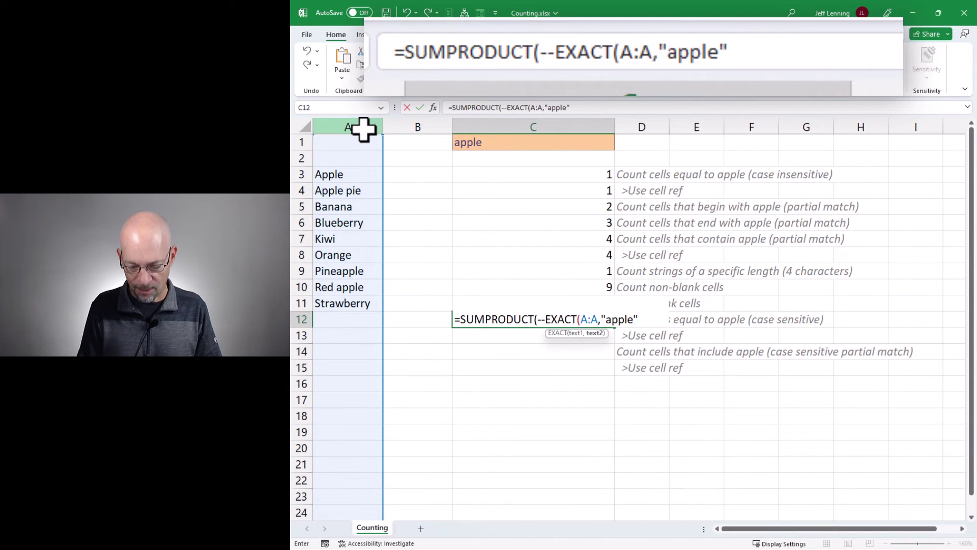
{"action": "key", "text": "Return"}
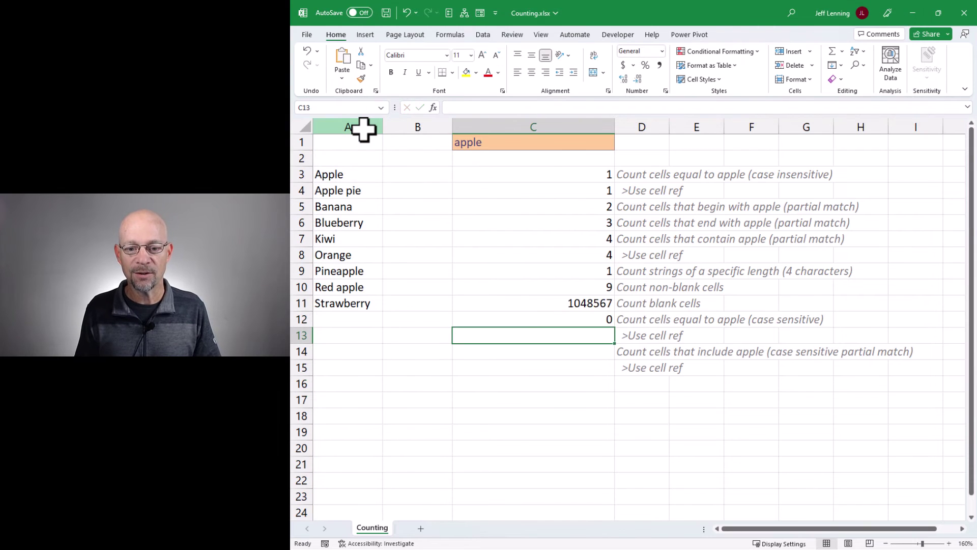
Capitalize the comparison text in C12 so the formula reads =SUMPRODUCT(--EXACT(A:A,"Apple"))
{"action": "key", "text": "Up"}
{"action": "key", "text": "F2"}
{"action": "key", "text": "Left"}
{"action": "key", "text": "Left"}
{"action": "key", "text": "Left"}
{"action": "key", "text": "Left"}
{"action": "key", "text": "Left"}
{"action": "key", "text": "Left"}
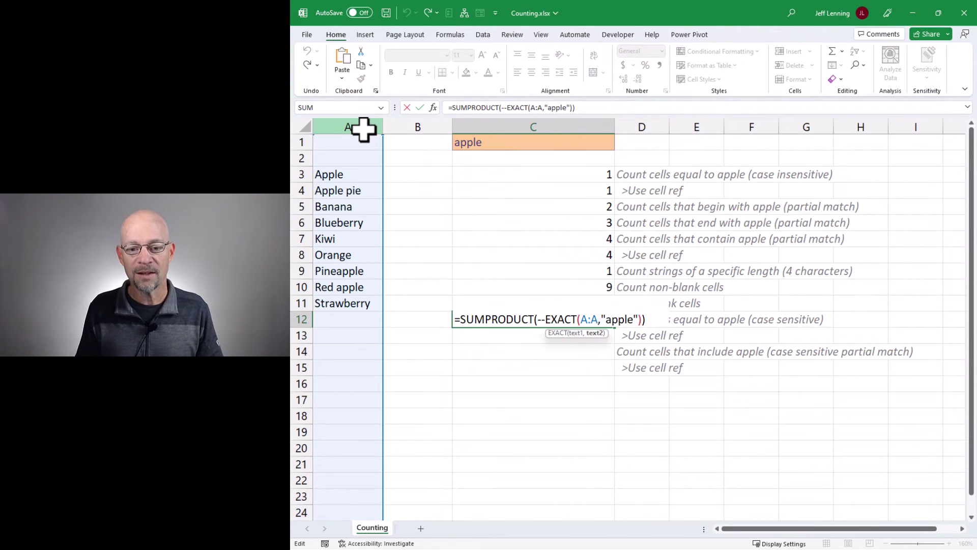
{"action": "key", "text": "BackSpace"}
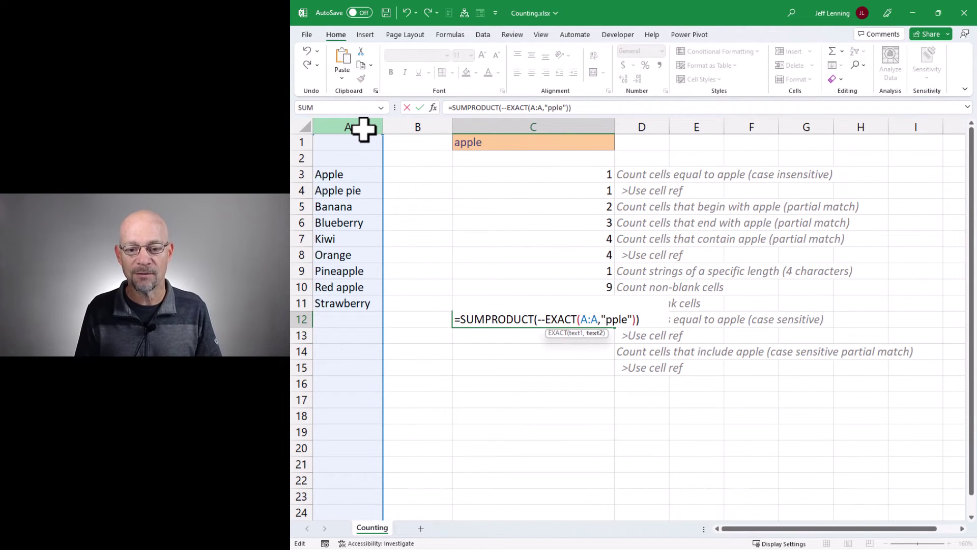
{"action": "type", "text": "A"}
{"action": "key", "text": "Return"}
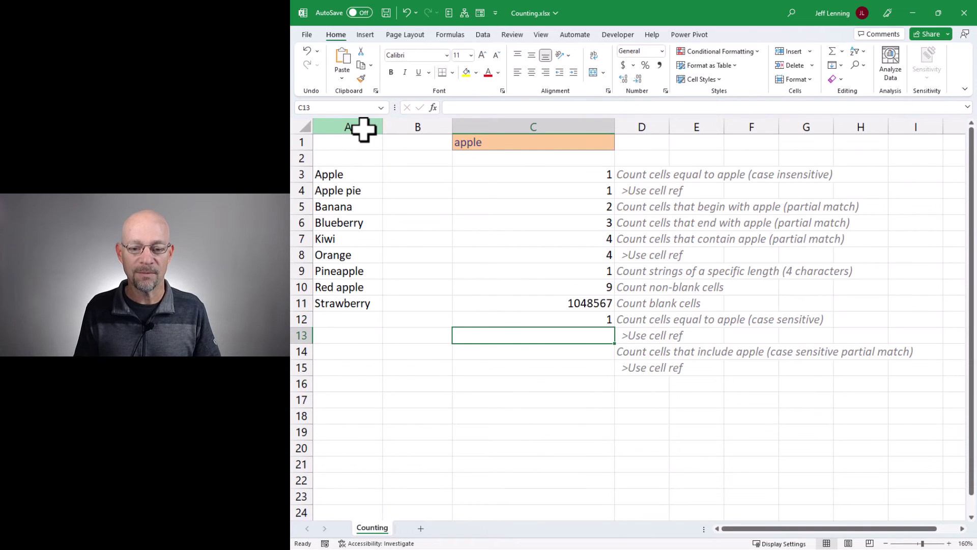
{"action": "key", "text": "Up"}
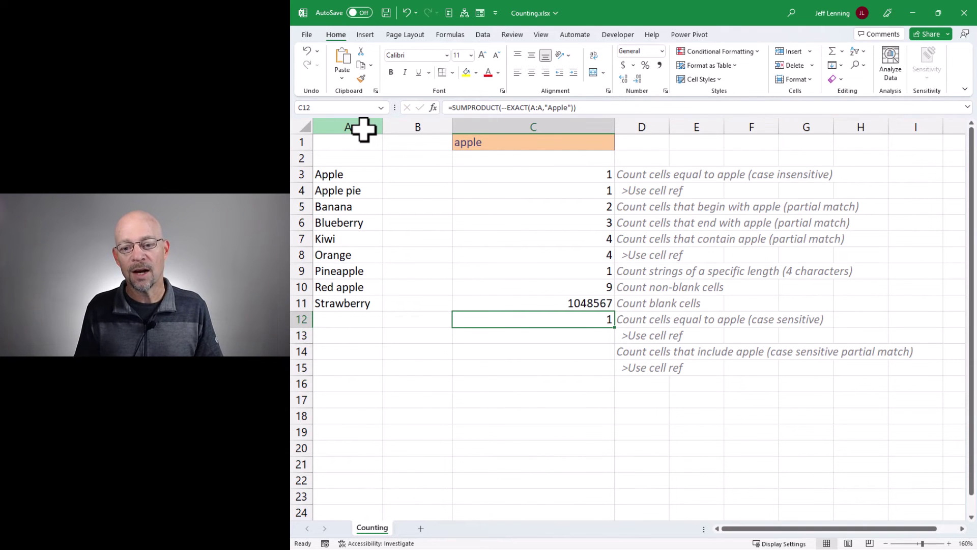
Enter C13 as =SUMPRODUCT(N(EXACT(A:A,C1))) to count case-sensitive matches in column A using the cell reference
{"action": "key", "text": "Down"}
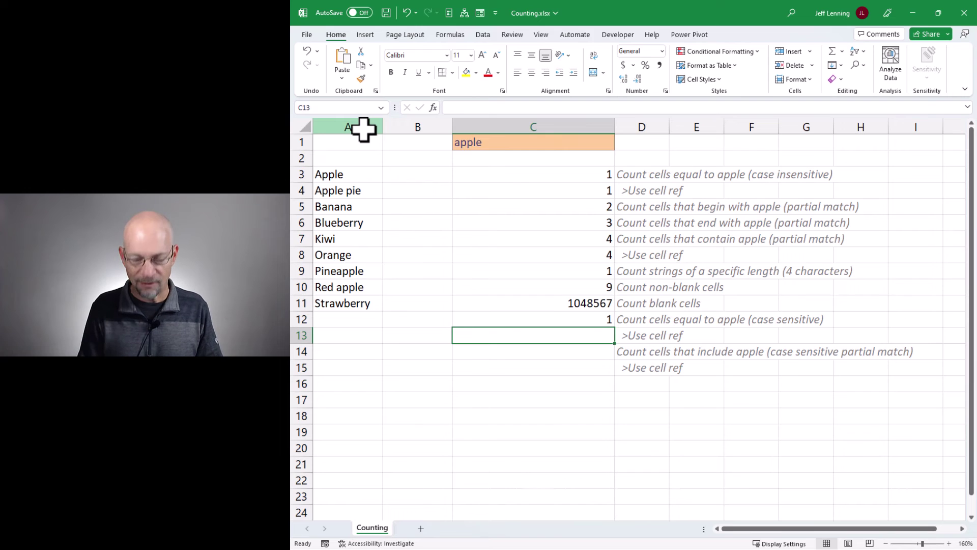
{"action": "type", "text": "=sump"}
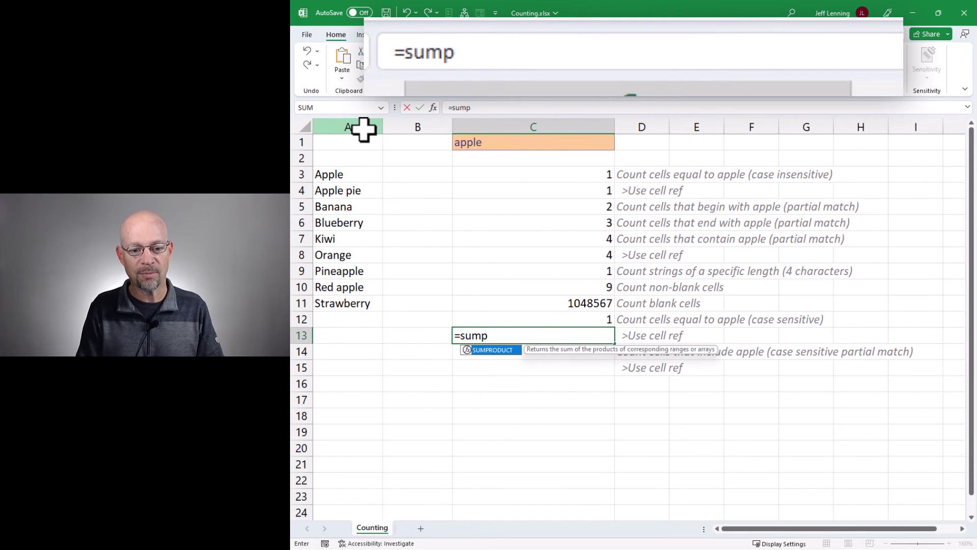
{"action": "key", "text": "Tab"}
{"action": "type", "text": "n"}
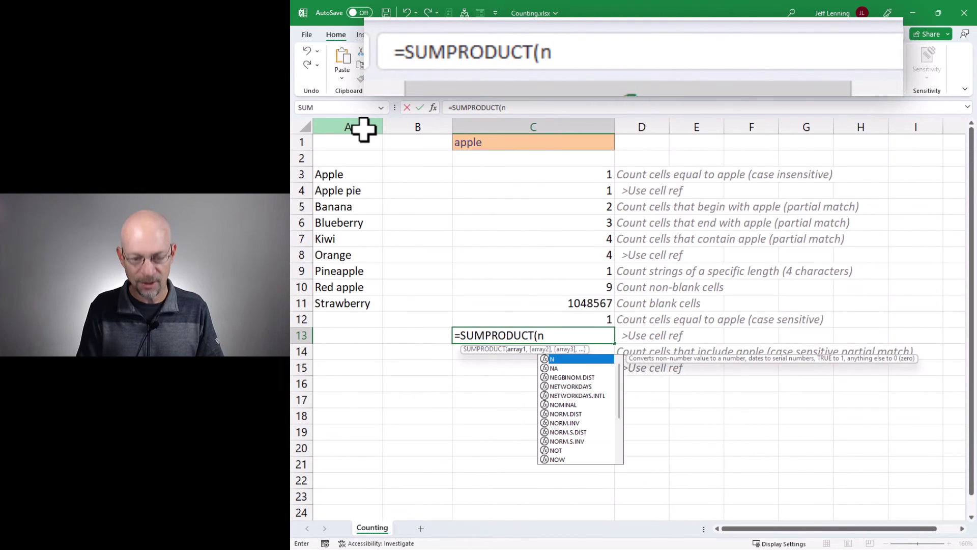
{"action": "type", "text": "(ex"}
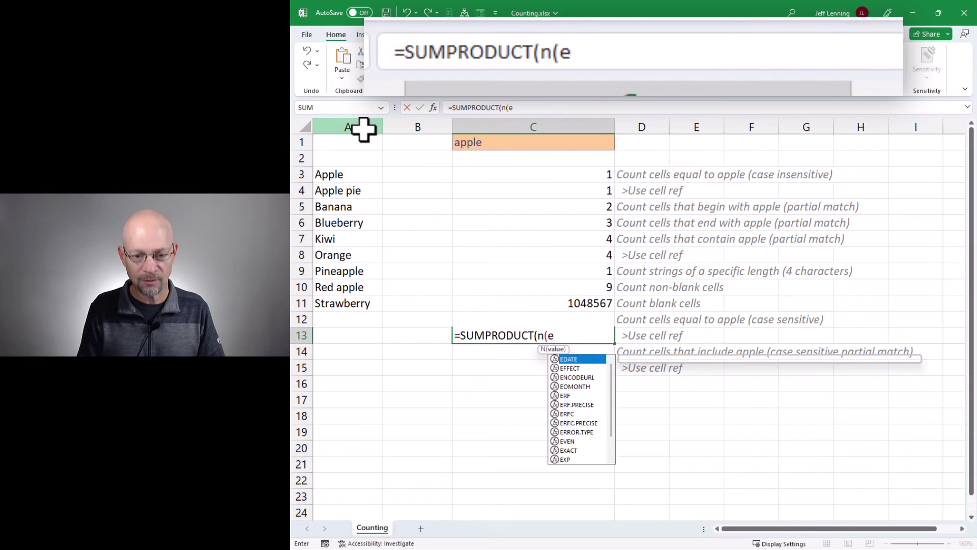
{"action": "key", "text": "Tab"}
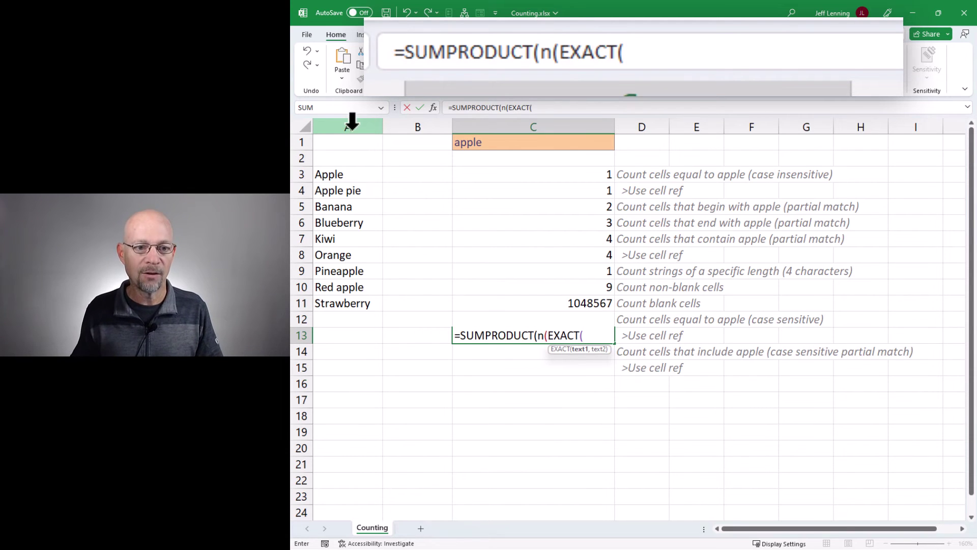
{"action": "left_click", "coordinate": [351, 126]}
{"action": "type", "text": ","}
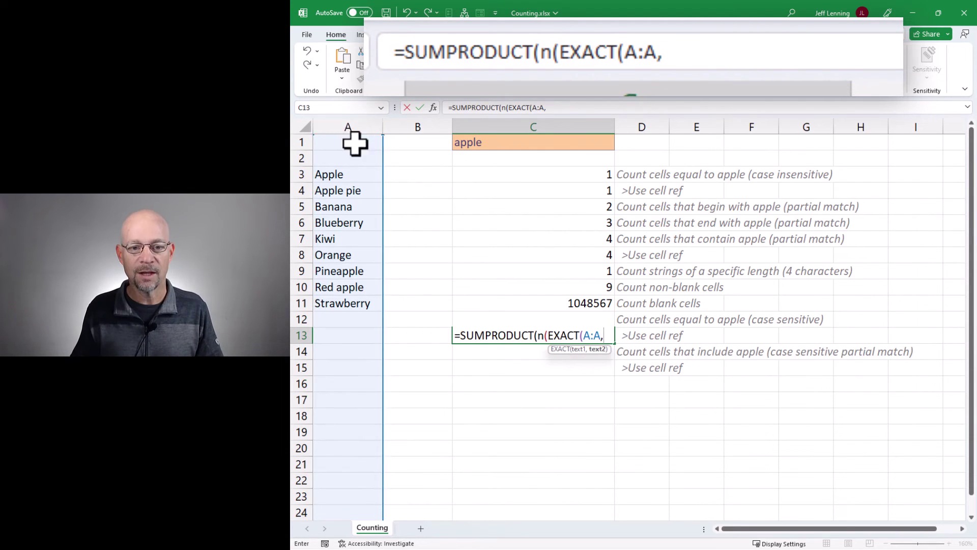
{"action": "left_click", "coordinate": [491, 142]}
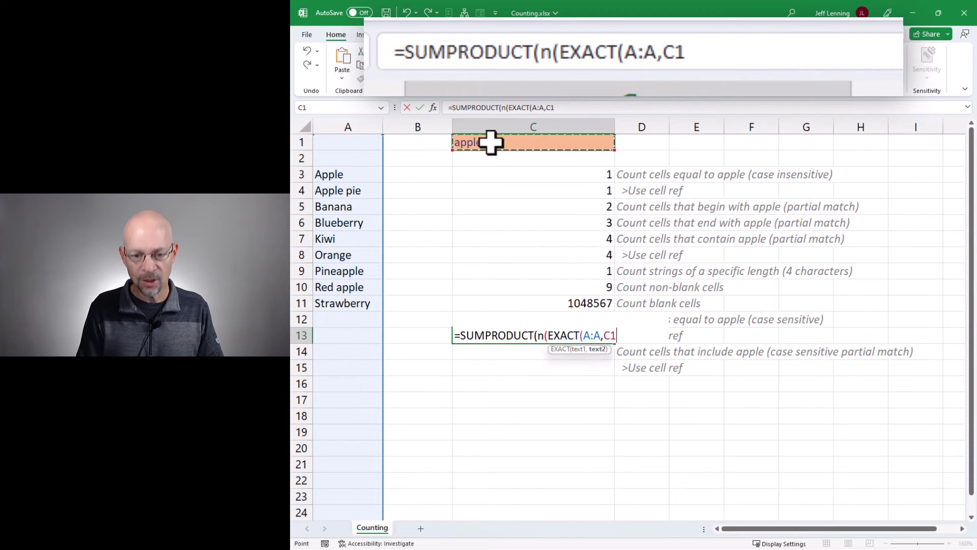
{"action": "type", "text": ")))"}
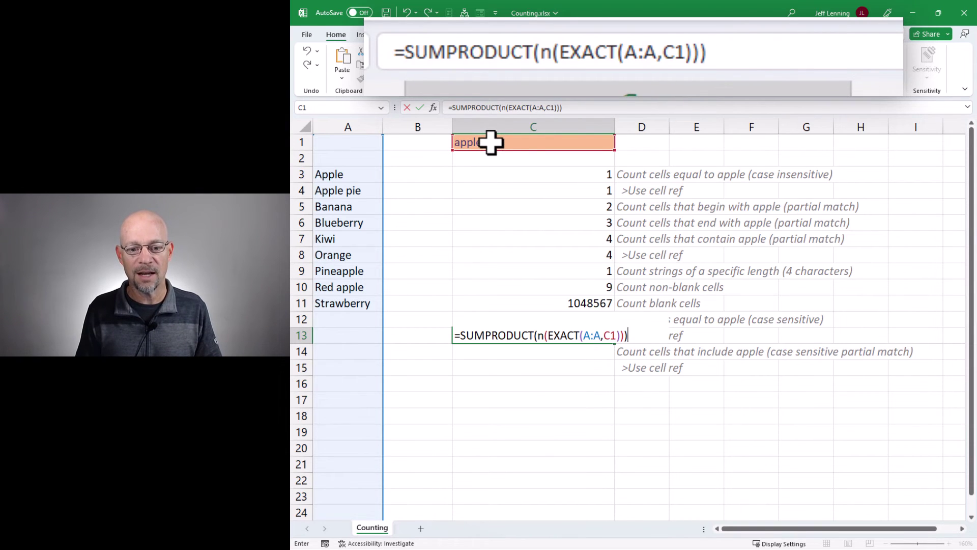
{"action": "key", "text": "Return"}
{"action": "key", "text": "Up"}
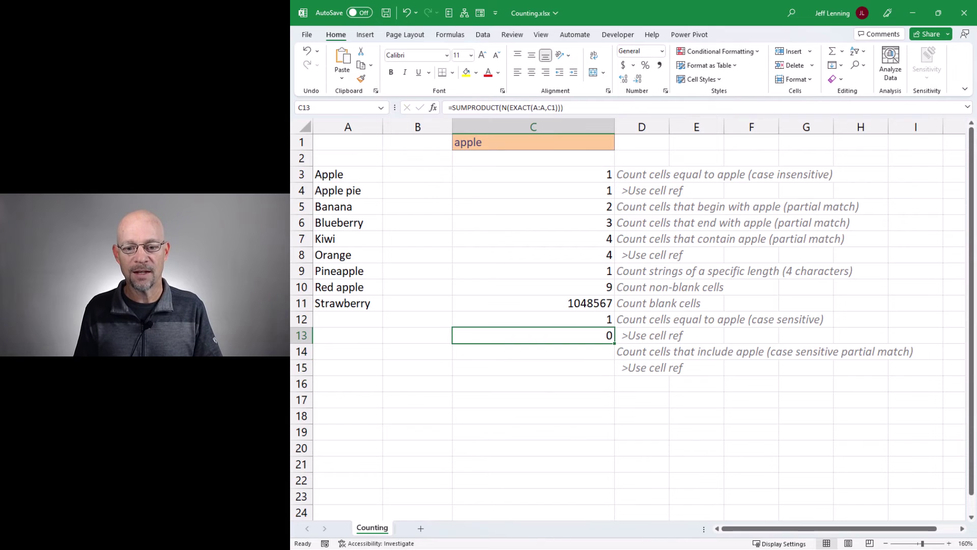
Change the lookup text in C1 to Apple with a capital A
{"action": "key", "text": "ctrl+Up"}
{"action": "key", "text": "ctrl+Up"}
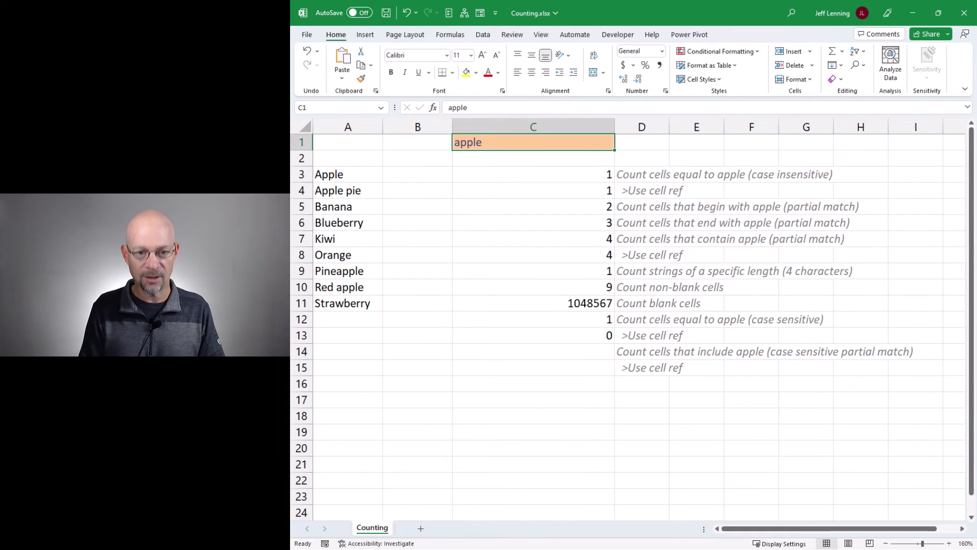
{"action": "type", "text": "Apple"}
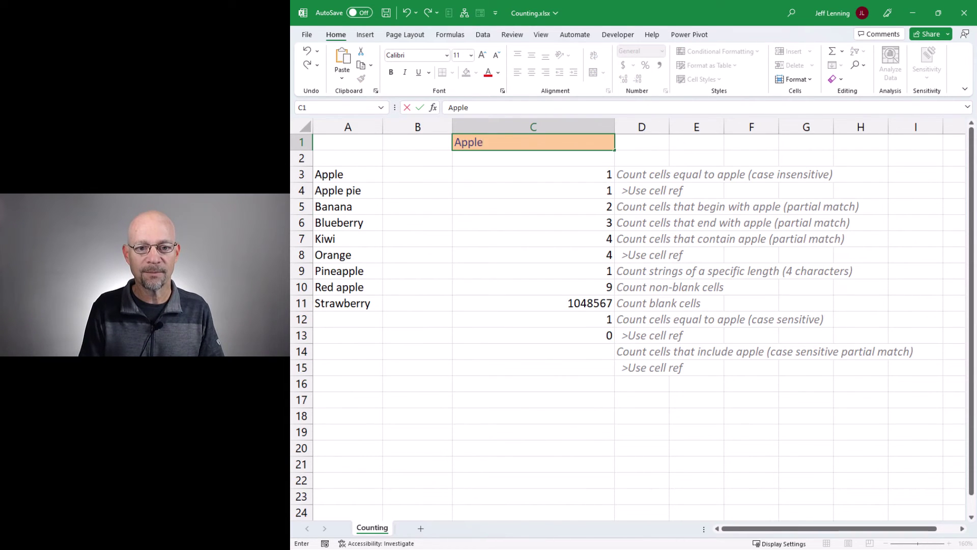
{"action": "key", "text": "Return"}
{"action": "key", "text": "Down"}
{"action": "key", "text": "Down"}
{"action": "key", "text": "Down"}
{"action": "key", "text": "Down"}
{"action": "key", "text": "Down"}
{"action": "key", "text": "Down"}
{"action": "key", "text": "Down"}
{"action": "key", "text": "Down"}
{"action": "key", "text": "Down"}
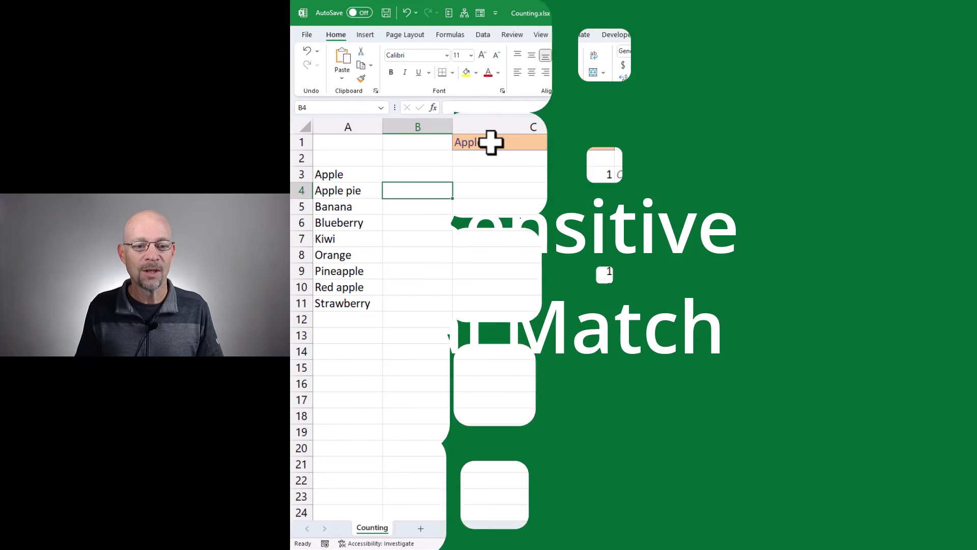
Enter =FIND("Apple",A3) in B3 as a helper formula and fill it down through B11
{"action": "type", "text": "=find"}
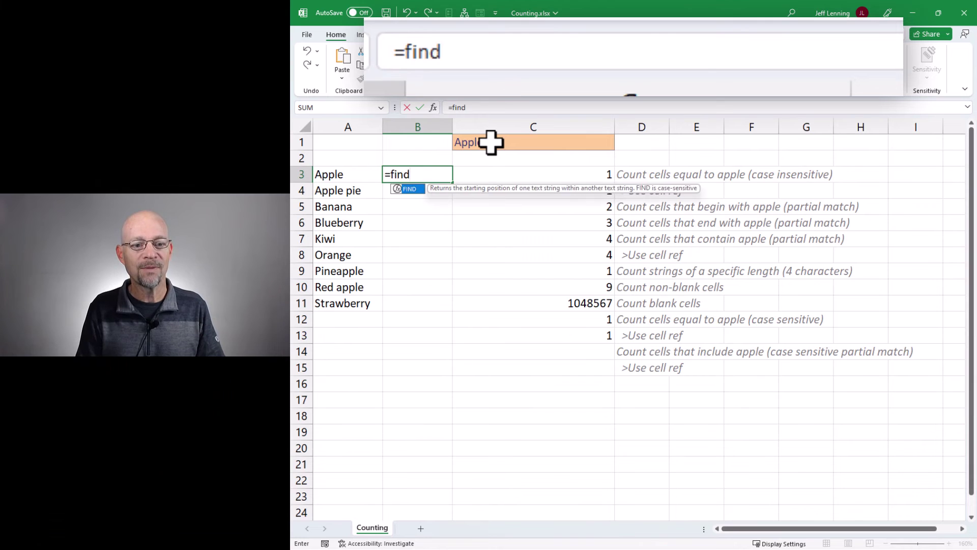
{"action": "key", "text": "Tab"}
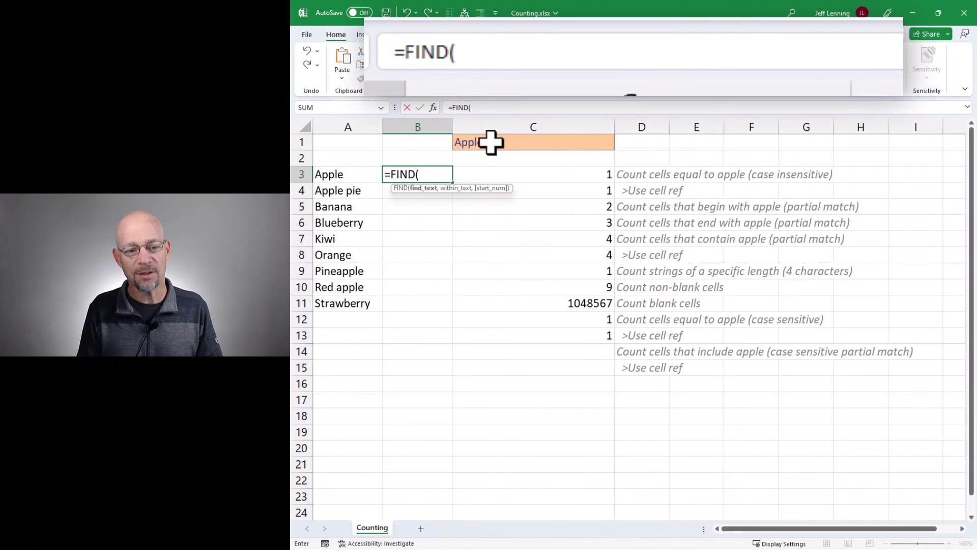
{"action": "type", "text": "\"Apple\""}
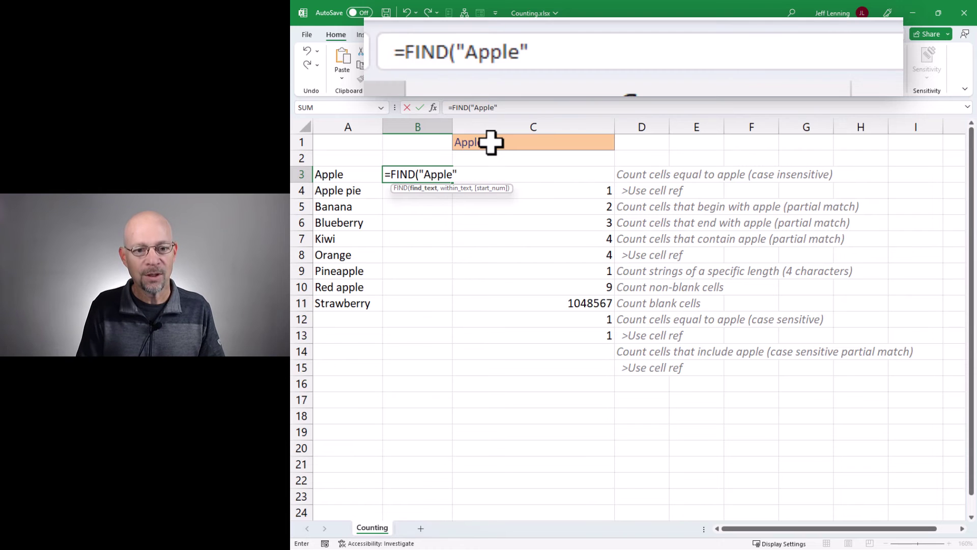
{"action": "type", "text": ","}
{"action": "key", "text": "Left"}
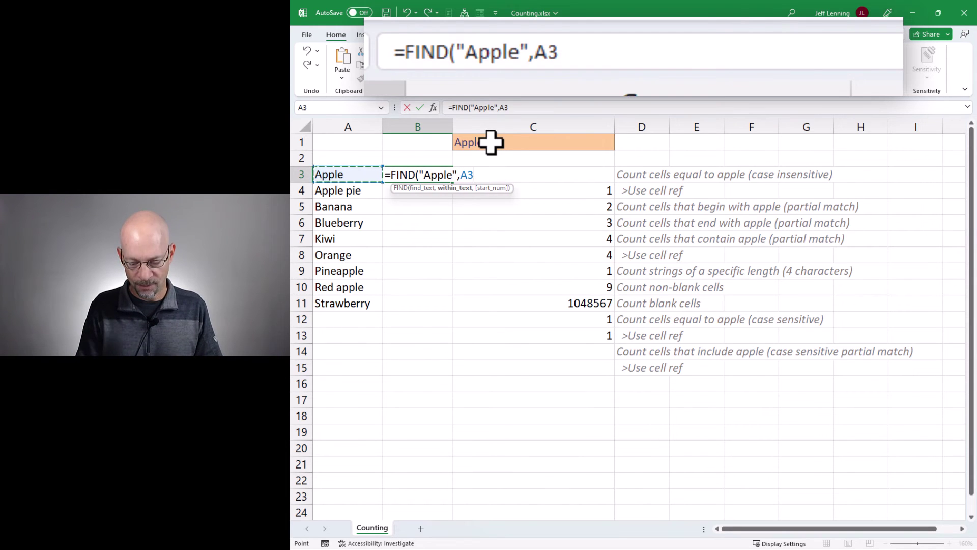
{"action": "type", "text": ")"}
{"action": "key", "text": "Return"}
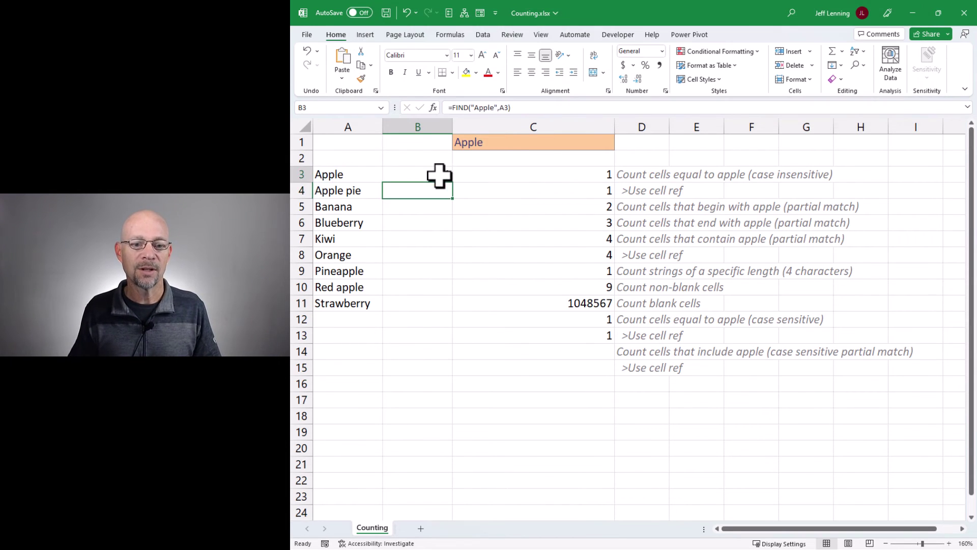
{"action": "left_click", "coordinate": [439, 176]}
{"action": "left_click_drag", "start_coordinate": [453, 182], "coordinate": [442, 309]}
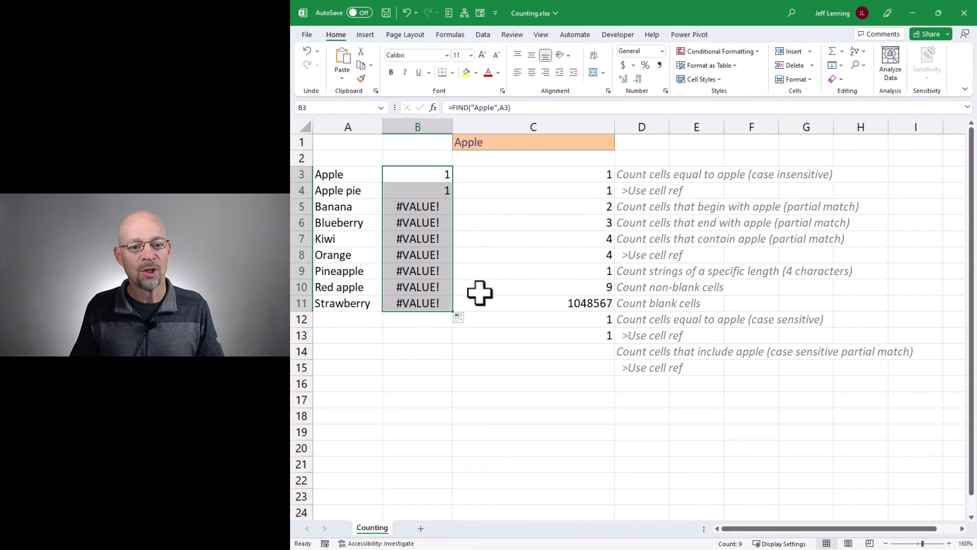
Examine the FIND formula in B3 and its results down the helper column to the Red apple row
{"action": "left_click", "coordinate": [430, 174]}
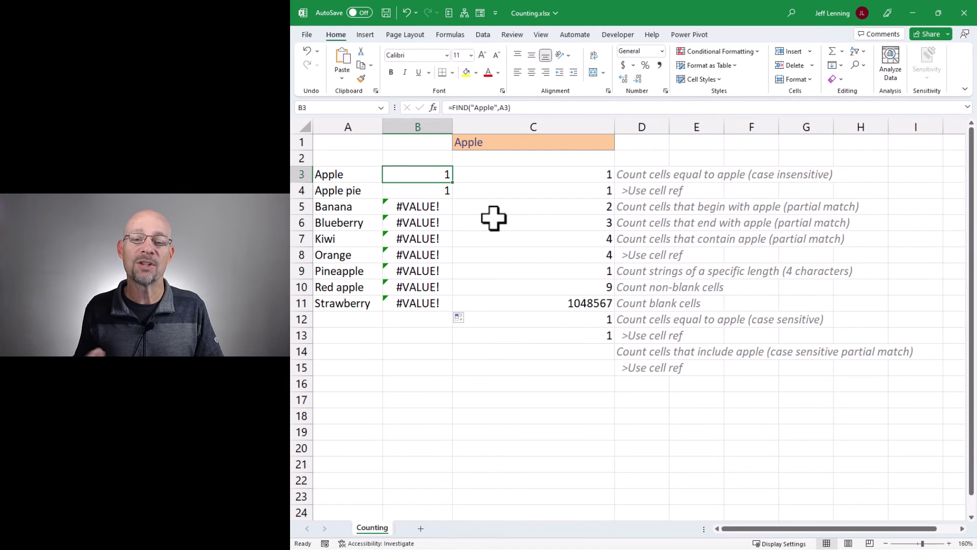
{"action": "key", "text": "F2"}
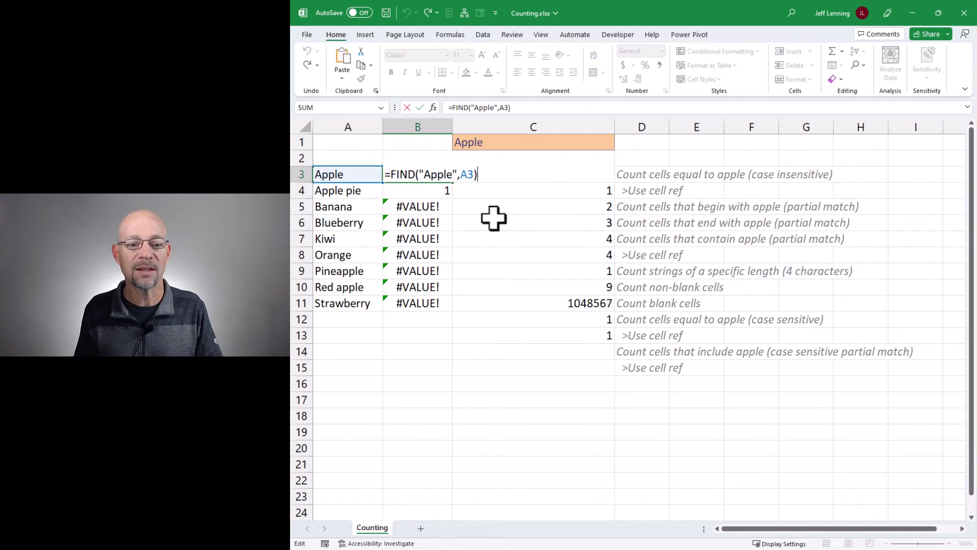
{"action": "key", "text": "ctrl+Return"}
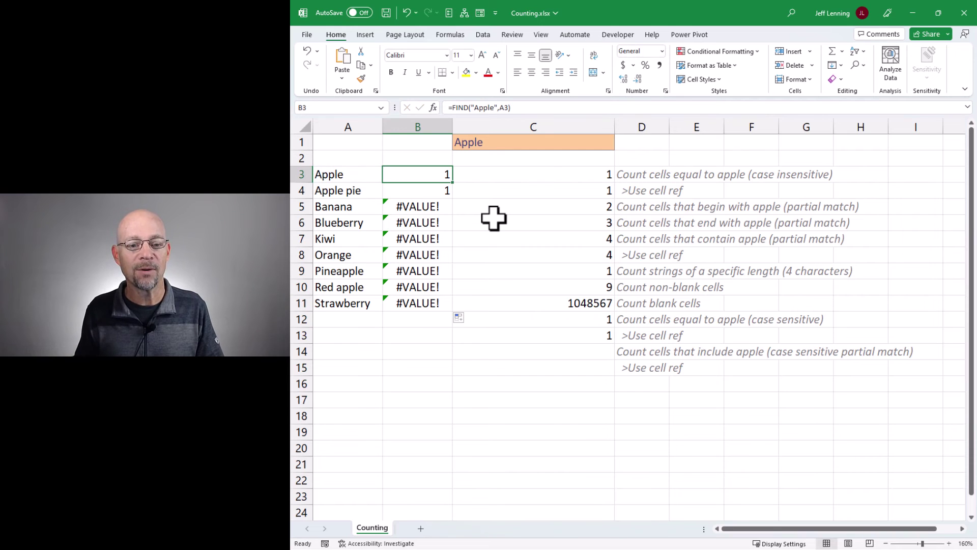
{"action": "key", "text": "Down"}
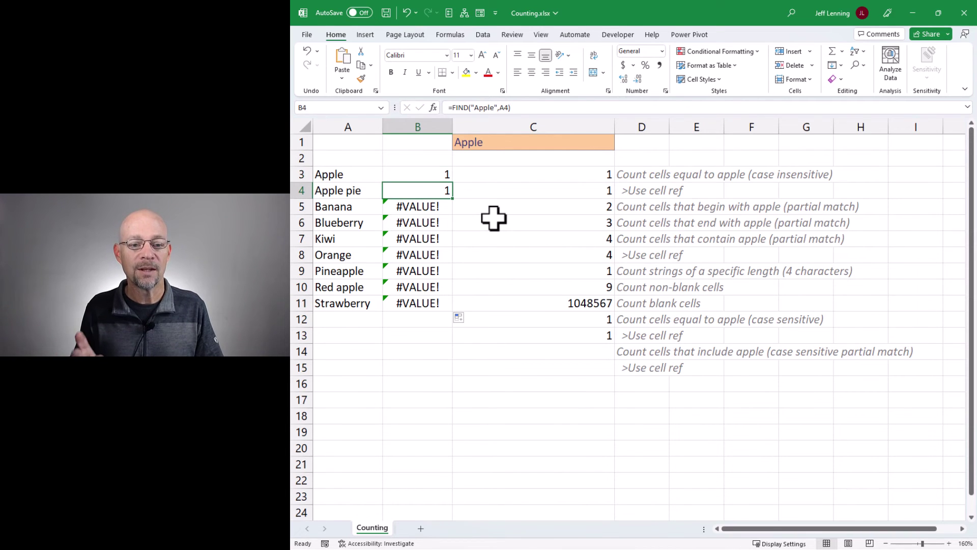
{"action": "key", "text": "Down"}
{"action": "key", "text": "Down"}
{"action": "key", "text": "Down"}
{"action": "key", "text": "Down"}
{"action": "key", "text": "Down"}
{"action": "key", "text": "Down"}
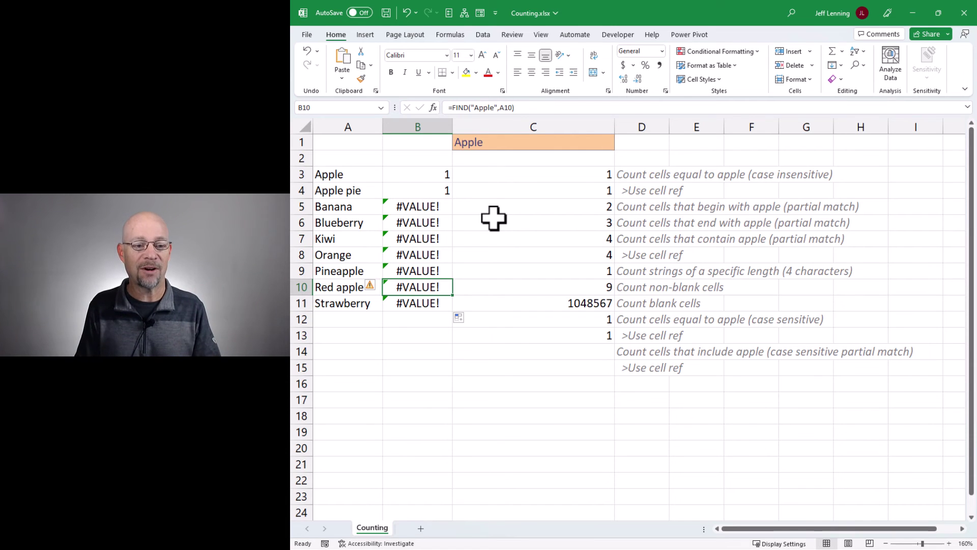
Change the search text in B3 to lowercase, making it =FIND("apple",A3), and fill it down through B11
{"action": "key", "text": "Up"}
{"action": "key", "text": "Up"}
{"action": "key", "text": "Up"}
{"action": "key", "text": "Up"}
{"action": "key", "text": "Up"}
{"action": "key", "text": "Up"}
{"action": "key", "text": "Up"}
{"action": "key", "text": "F2"}
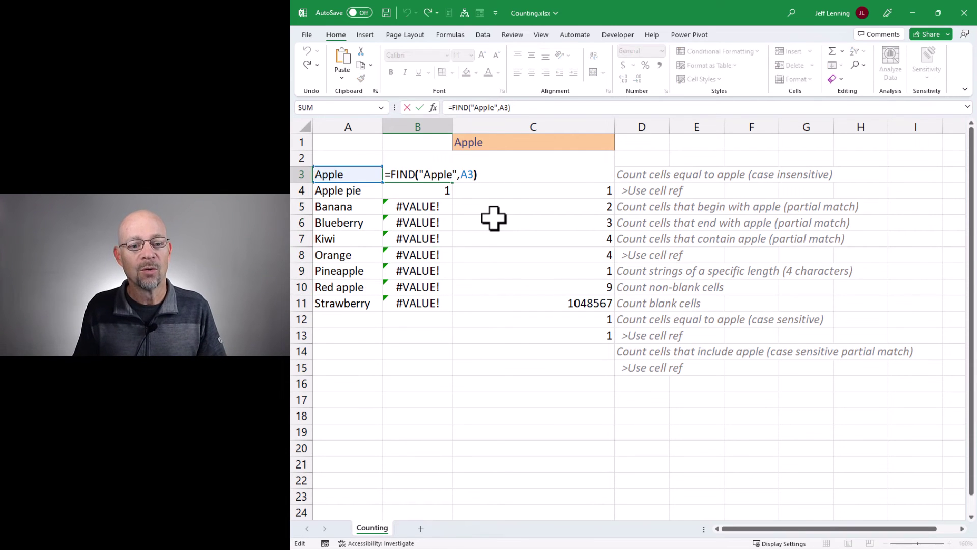
{"action": "key", "text": "Left"}
{"action": "key", "text": "Left"}
{"action": "key", "text": "Left"}
{"action": "key", "text": "BackSpace"}
{"action": "type", "text": "a"}
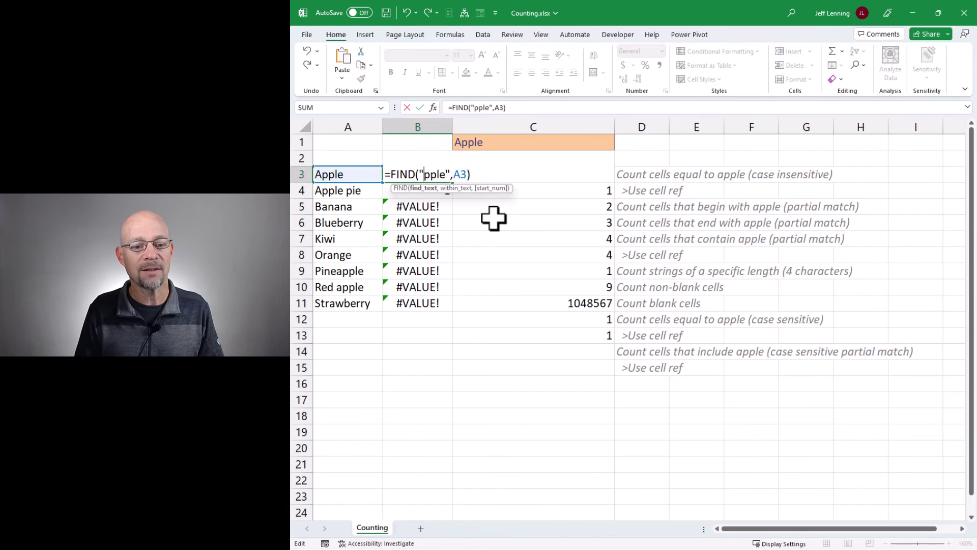
{"action": "key", "text": "ctrl+Return"}
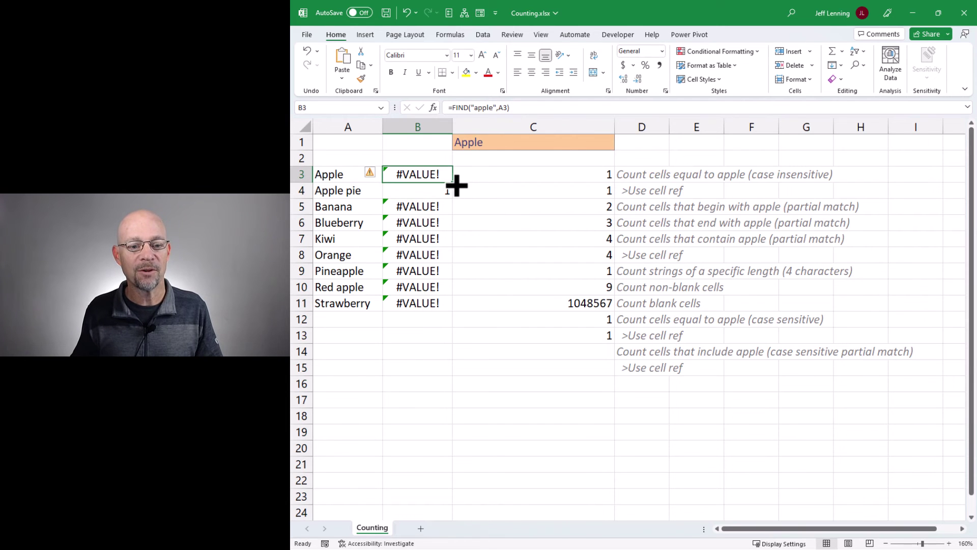
{"action": "double_click", "coordinate": [453, 183]}
Examine the lowercase FIND formula in B3 and the results for the Pineapple and Red apple rows
{"action": "double_click", "coordinate": [436, 175]}
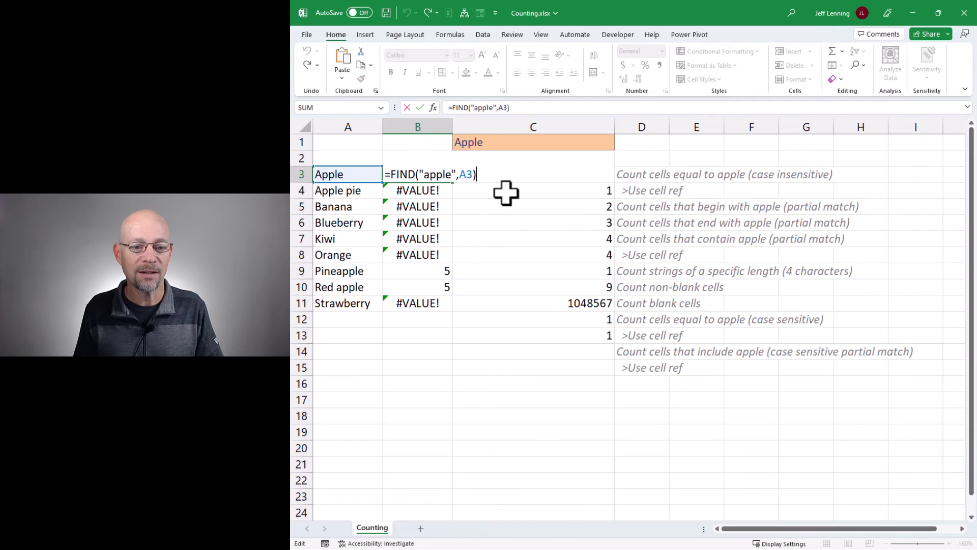
{"action": "key", "text": "Escape"}
{"action": "key", "text": "Down"}
{"action": "key", "text": "Down"}
{"action": "key", "text": "Down"}
{"action": "key", "text": "Down"}
{"action": "key", "text": "Down"}
{"action": "key", "text": "Down"}
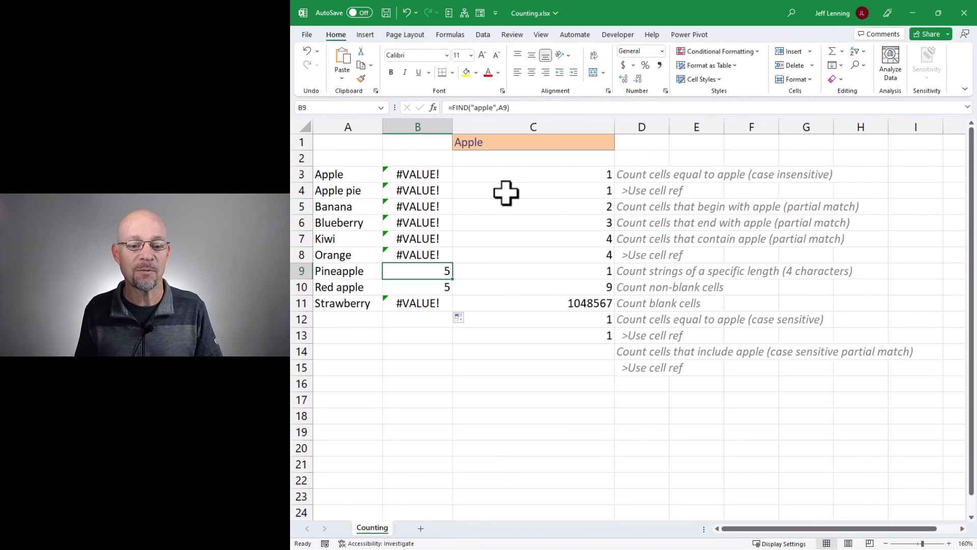
{"action": "key", "text": "Down"}
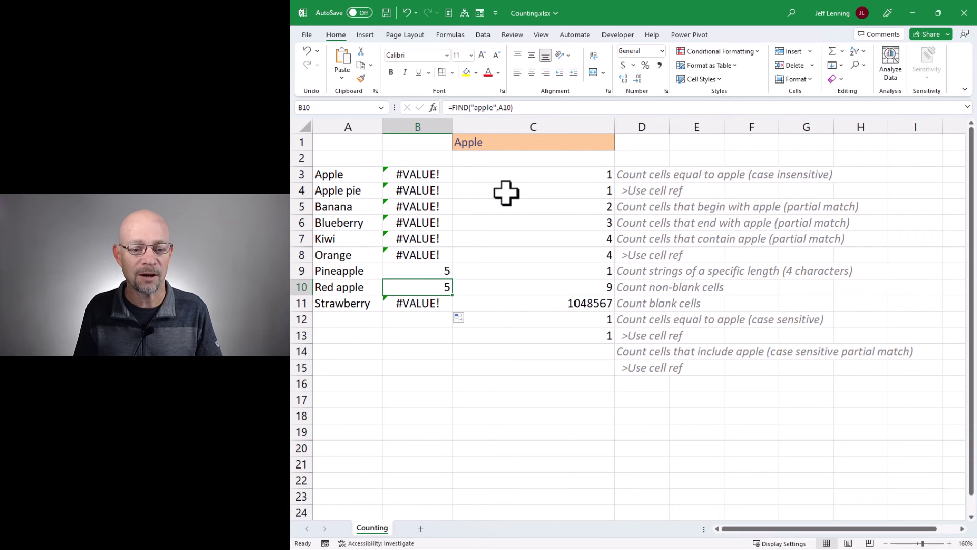
Wrap the B3 formula in ISNUMBER, making it =ISNUMBER(FIND("apple",A3)), and fill it down through B11
{"action": "key", "text": "ctrl+Up"}
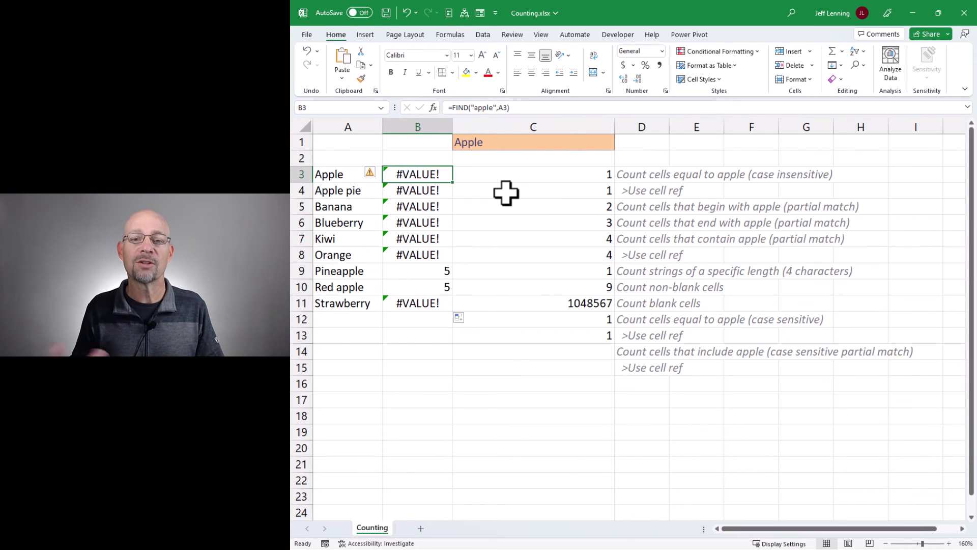
{"action": "key", "text": "F2"}
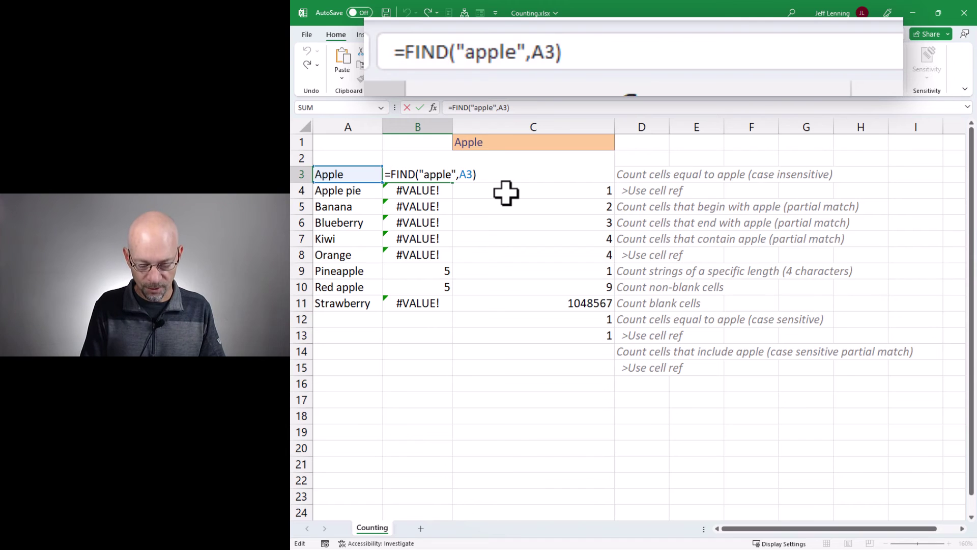
{"action": "type", "text": "isnumber"}
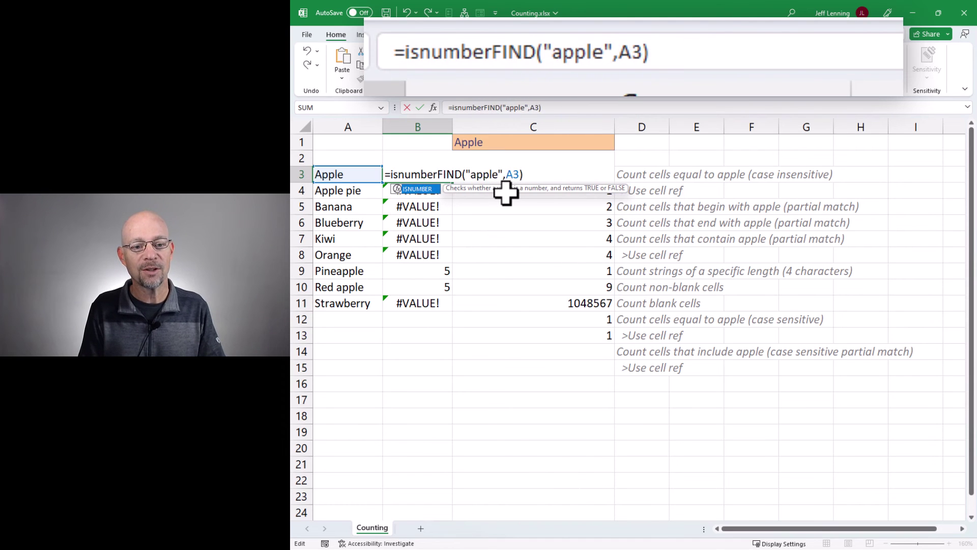
{"action": "key", "text": "Tab"}
{"action": "type", "text": ")"}
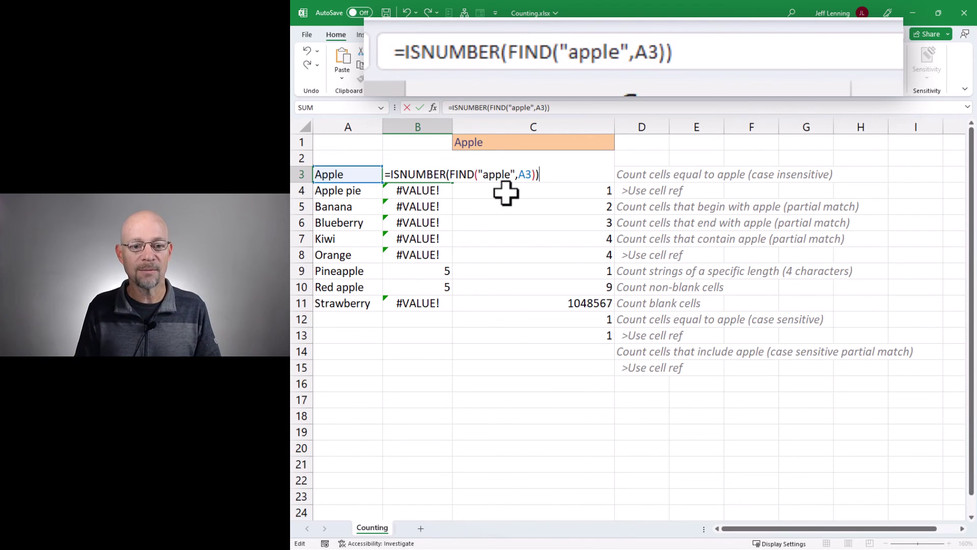
{"action": "key", "text": "Return"}
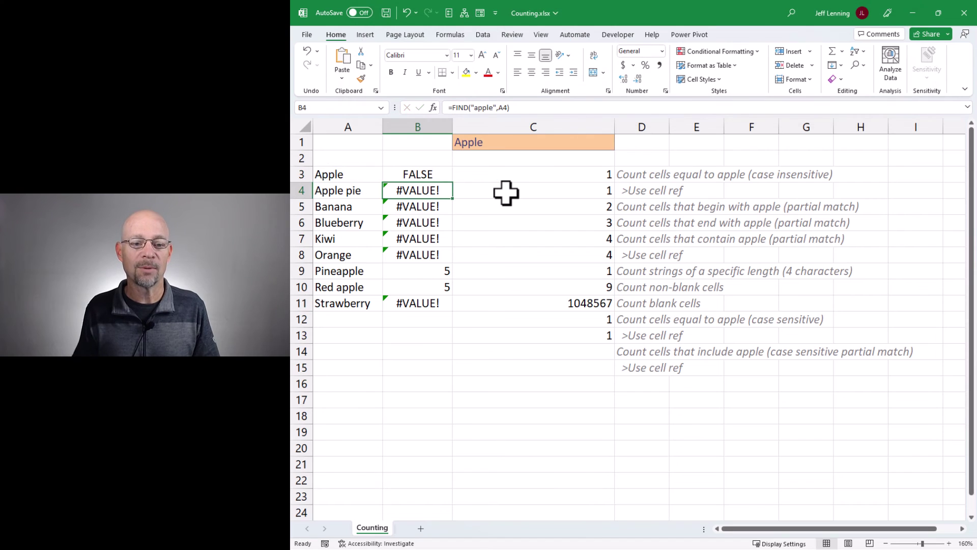
{"action": "left_click", "coordinate": [448, 171]}
{"action": "double_click", "coordinate": [453, 183]}
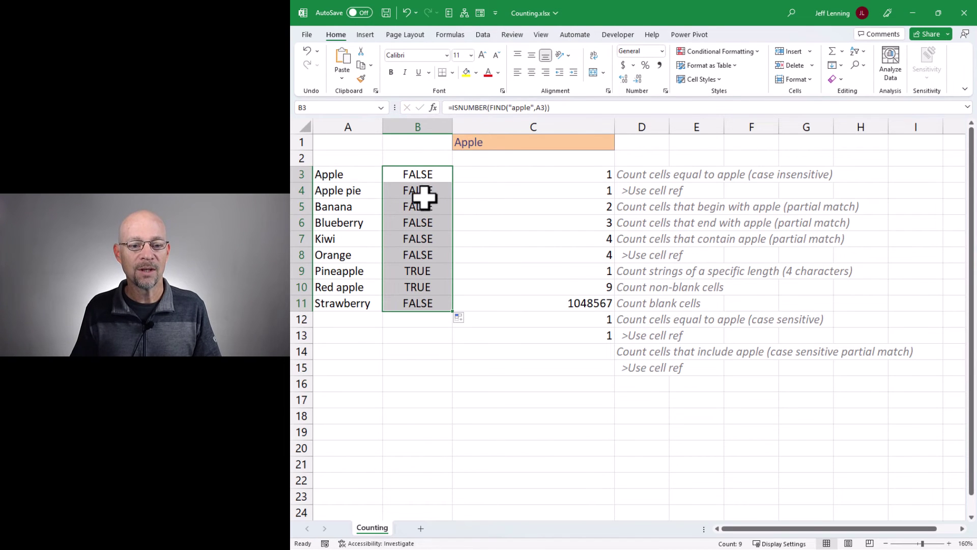
Wrap the B3 formula in the N function, making it =N(ISNUMBER(FIND("apple",A3))), and fill it down through B11
{"action": "key", "text": "F2"}
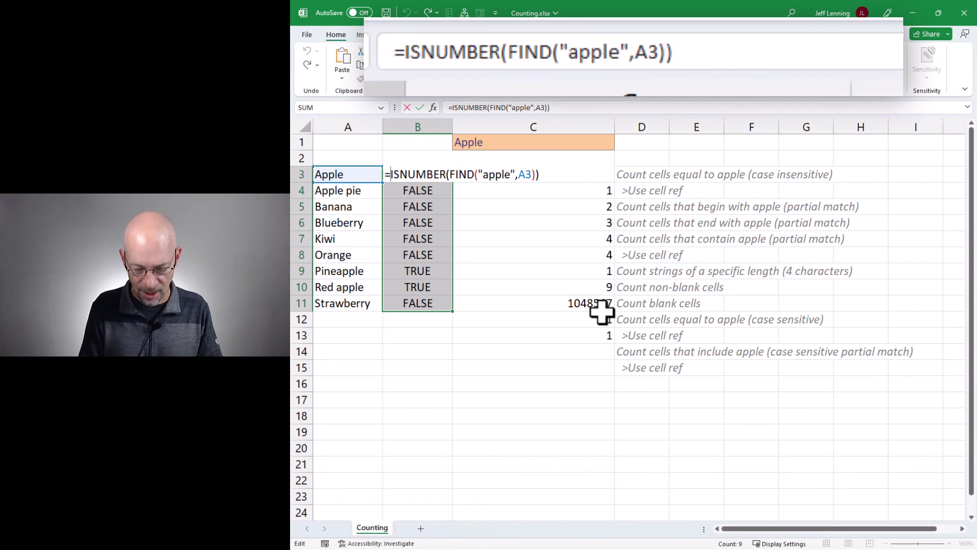
{"action": "type", "text": "n("}
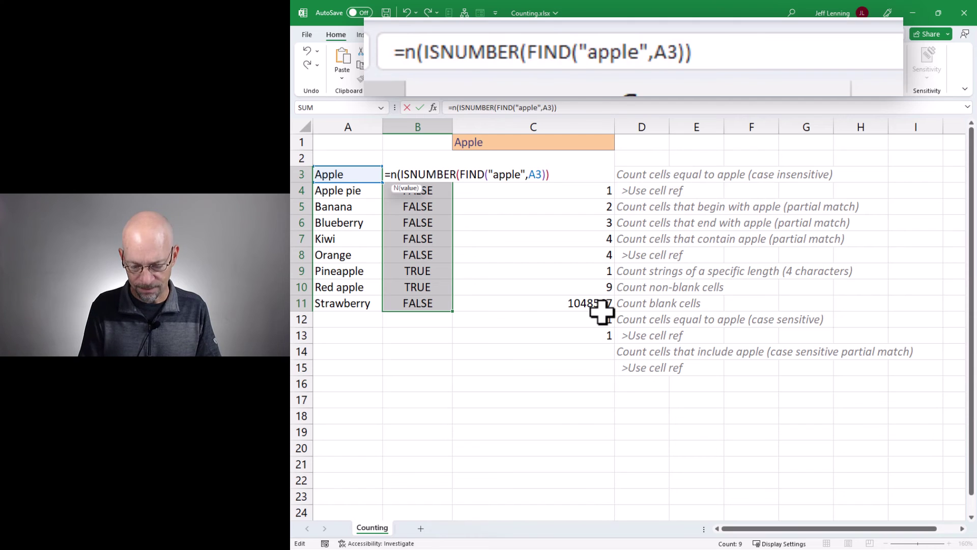
{"action": "key", "text": "Return"}
{"action": "left_click", "coordinate": [451, 179]}
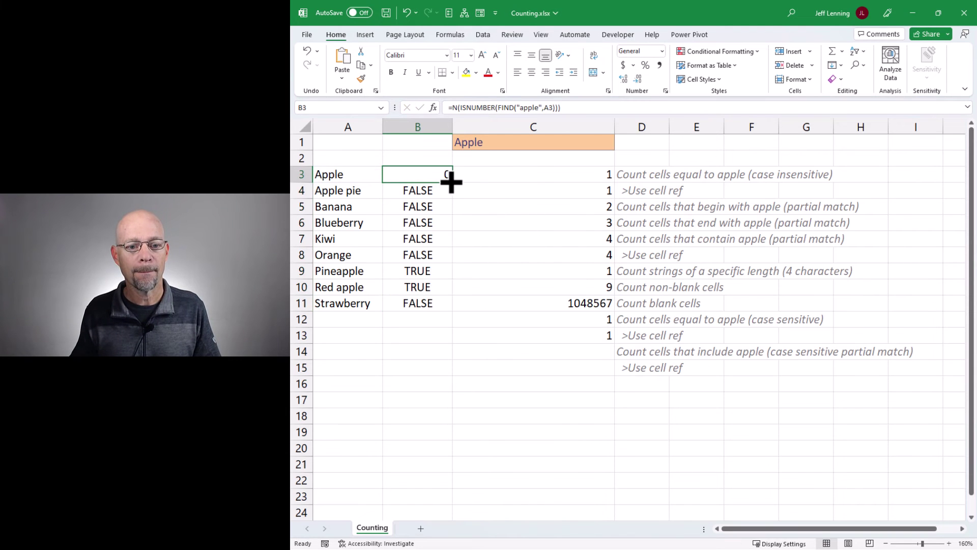
{"action": "double_click", "coordinate": [451, 182]}
Replace the N function in B3 with a double negative, making it =--ISNUMBER(FIND("apple",A3)), and fill it down through B11
{"action": "key", "text": "shift+BackSpace"}
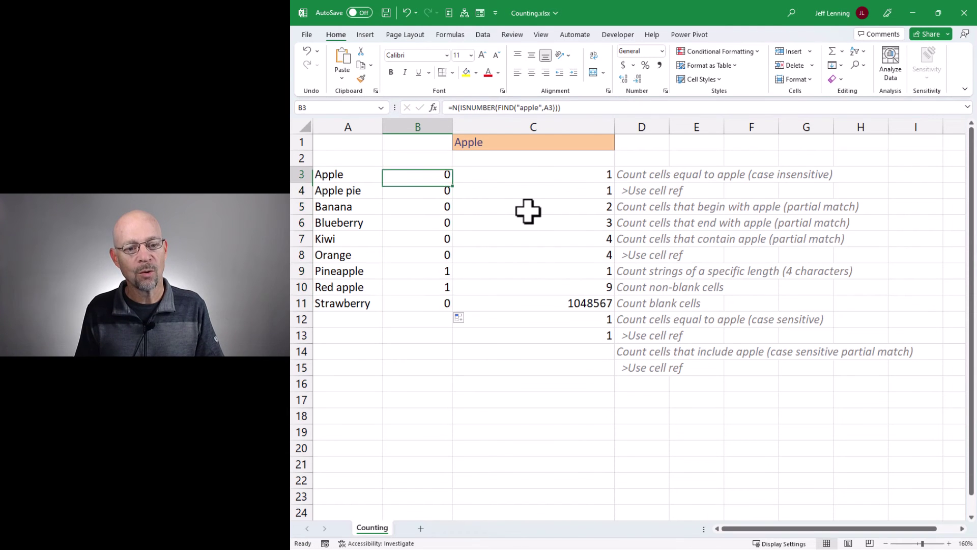
{"action": "key", "text": "F2"}
{"action": "key", "text": "Home"}
{"action": "key", "text": "Right"}
{"action": "key", "text": "Delete"}
{"action": "key", "text": "Delete"}
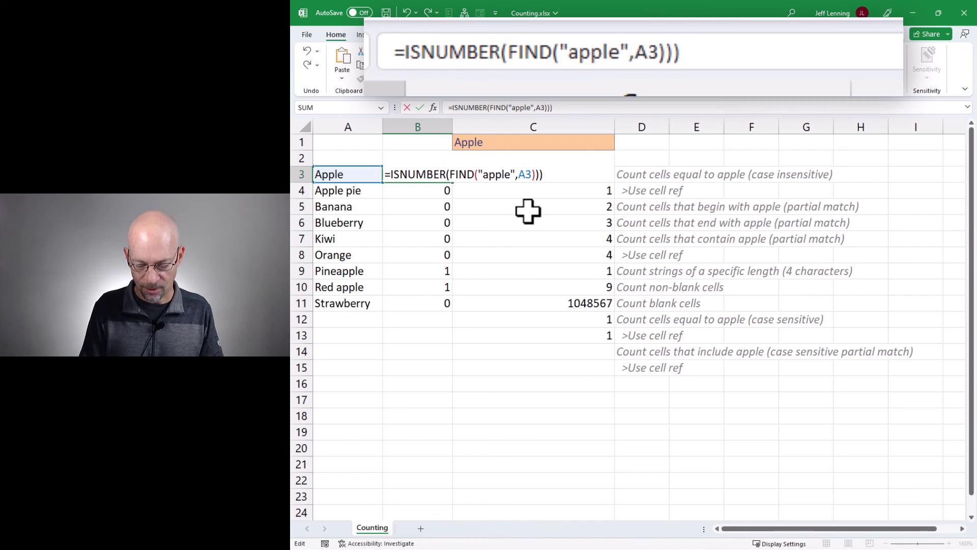
{"action": "type", "text": "--"}
{"action": "key", "text": "ctrl+Return"}
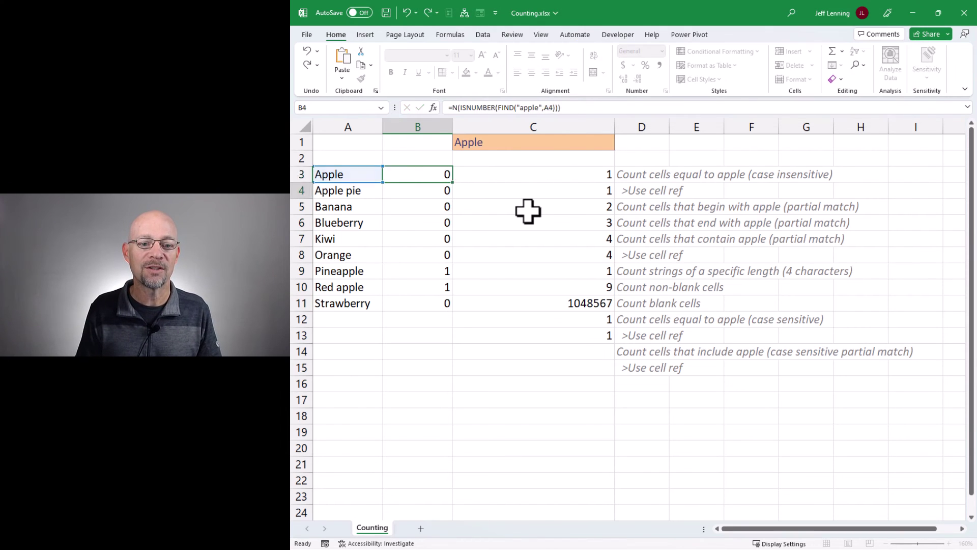
{"action": "double_click", "coordinate": [452, 182]}
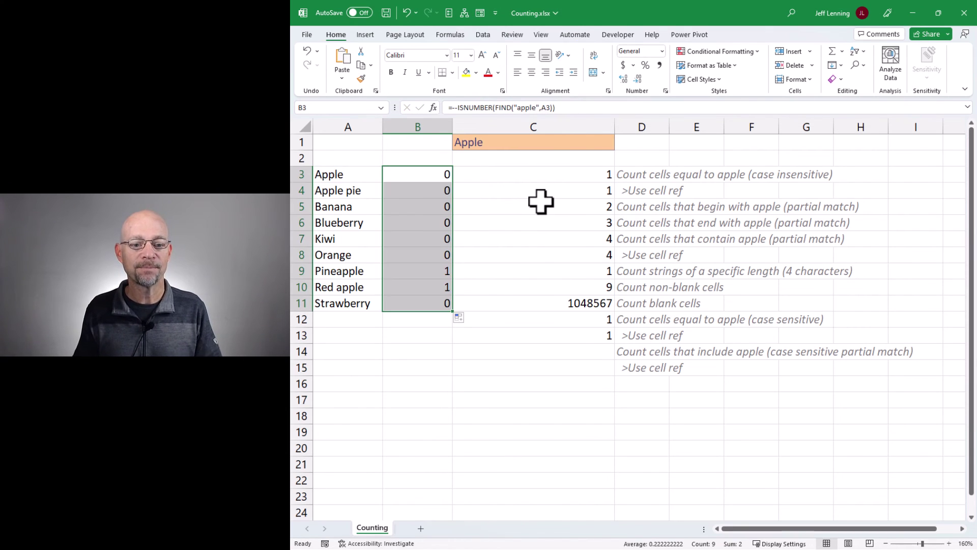
Total the helper column in B12 with =SUM(B3:B11)
{"action": "key", "text": "Down"}
{"action": "key", "text": "Down"}
{"action": "key", "text": "Down"}
{"action": "key", "text": "Down"}
{"action": "key", "text": "Down"}
{"action": "key", "text": "Down"}
{"action": "key", "text": "Down"}
{"action": "key", "text": "Down"}
{"action": "key", "text": "Down"}
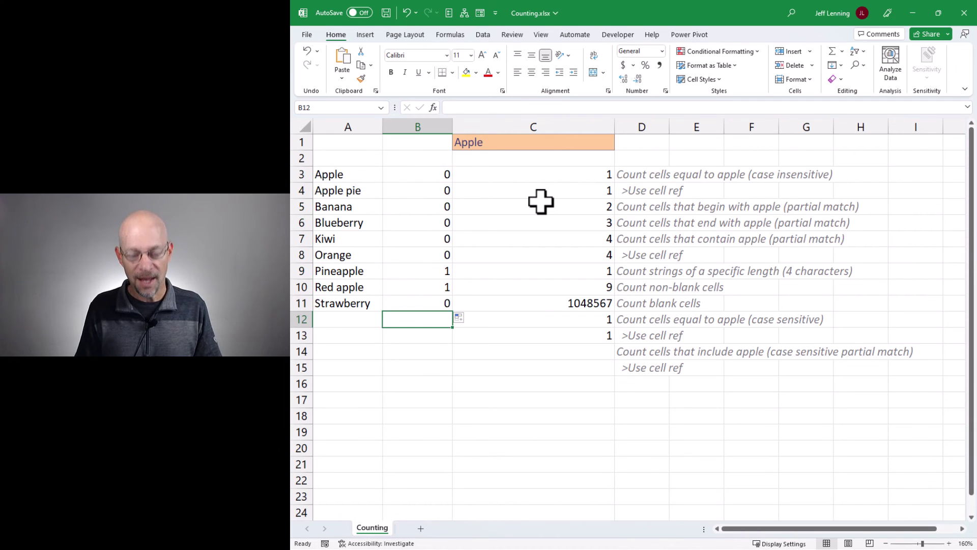
{"action": "key", "text": "alt+equal"}
{"action": "key", "text": "Return"}
{"action": "key", "text": "Up"}
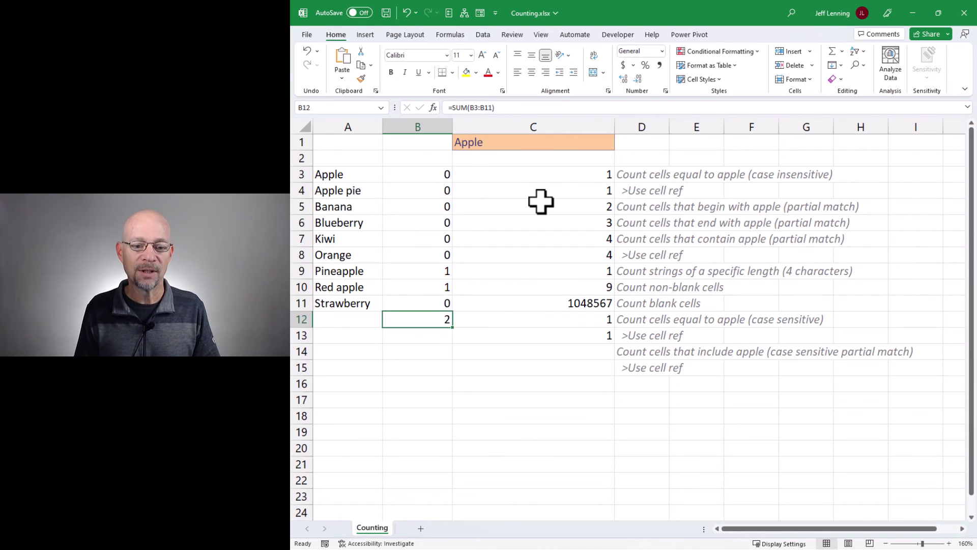
Clear the total in B12 and the helper formulas in B3:B11
{"action": "key", "text": "Up"}
{"action": "key", "text": "Up"}
{"action": "key", "text": "ctrl+Up"}
{"action": "key", "text": "ctrl+shift+Down"}
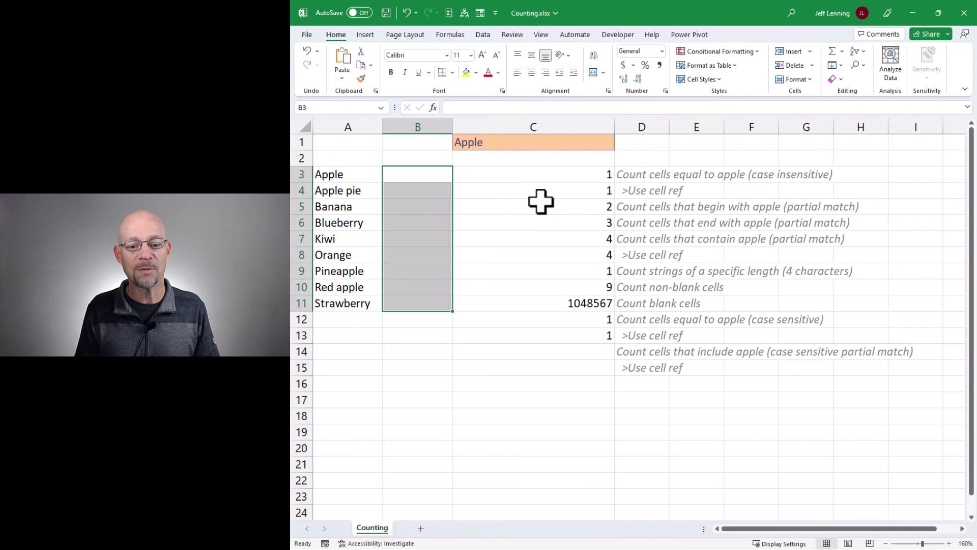
{"action": "key", "text": "Delete"}
Enter =SUMPRODUCT(--ISNUMBER(FIND("apple",A3:A11))) in C14 to count the cells including apple as a case-sensitive partial match
{"action": "key", "text": "Right"}
{"action": "key", "text": "Right"}
{"action": "key", "text": "Left"}
{"action": "key", "text": "ctrl+Down"}
{"action": "key", "text": "Down"}
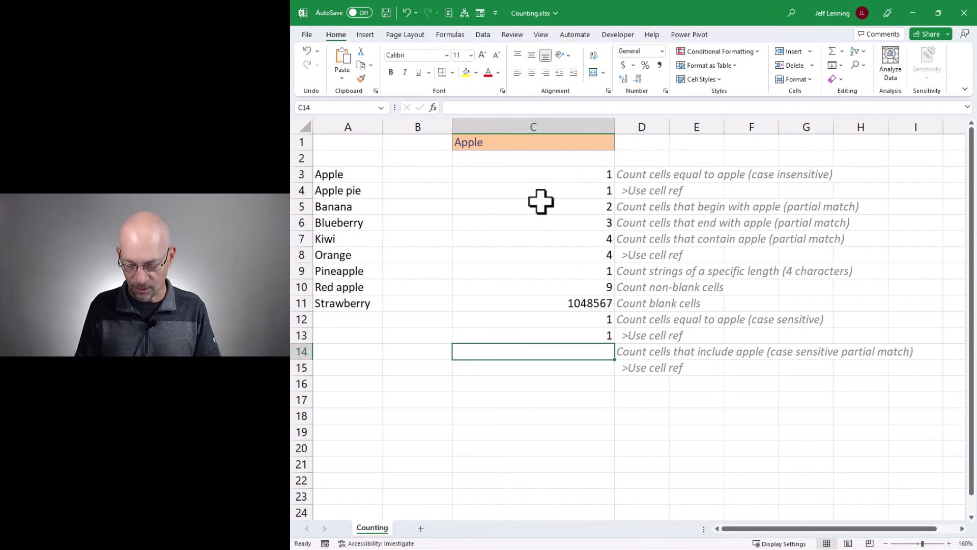
{"action": "type", "text": "=sum"}
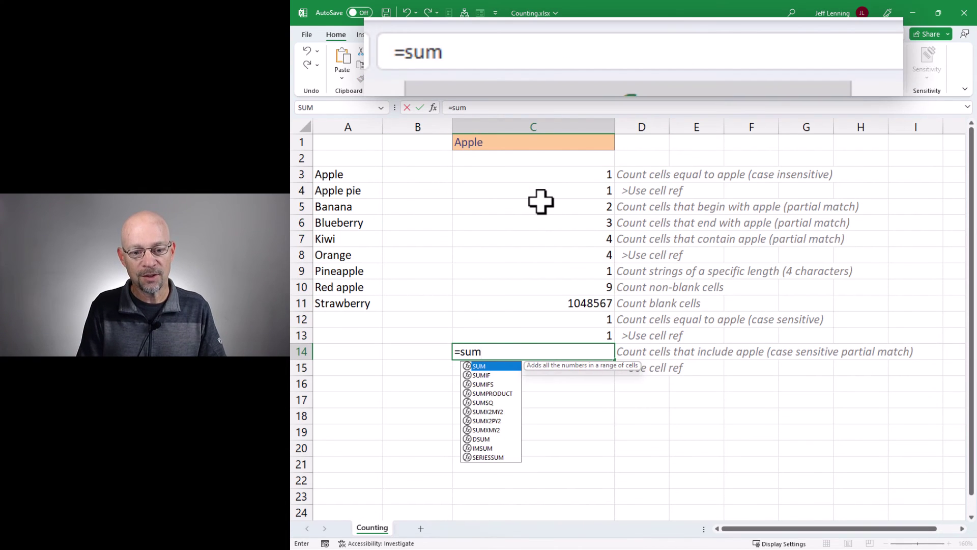
{"action": "type", "text": "prod"}
{"action": "key", "text": "Tab"}
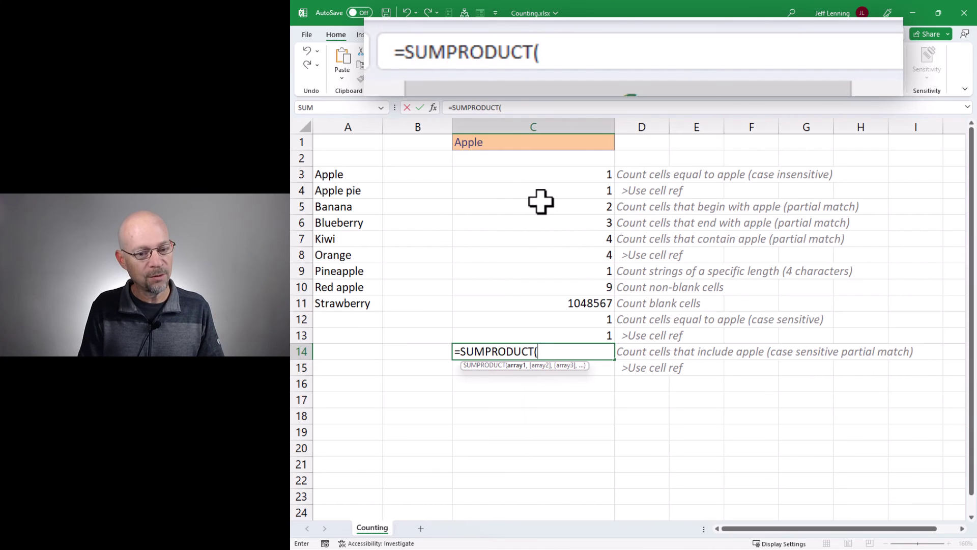
{"action": "type", "text": "--"}
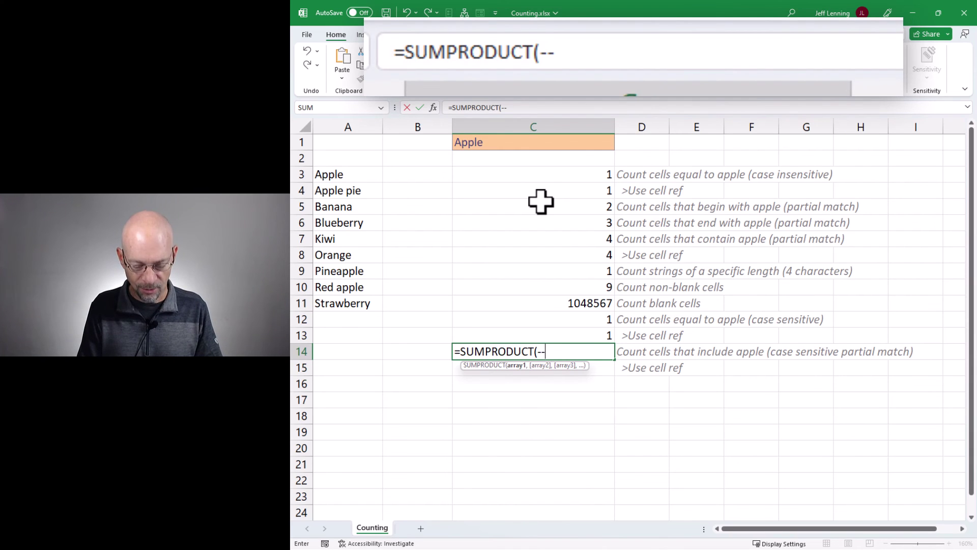
{"action": "type", "text": "isnu"}
{"action": "key", "text": "Tab"}
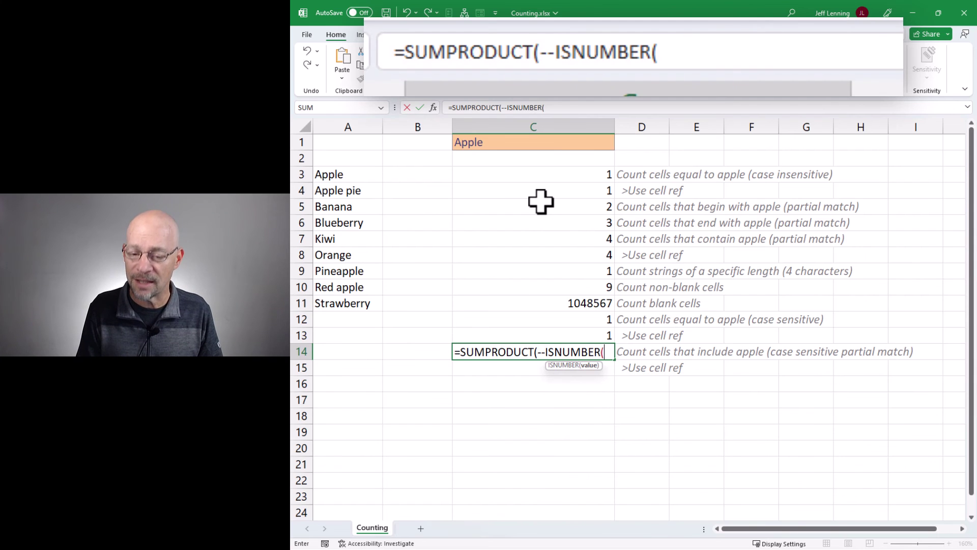
{"action": "type", "text": "fin"}
{"action": "key", "text": "Tab"}
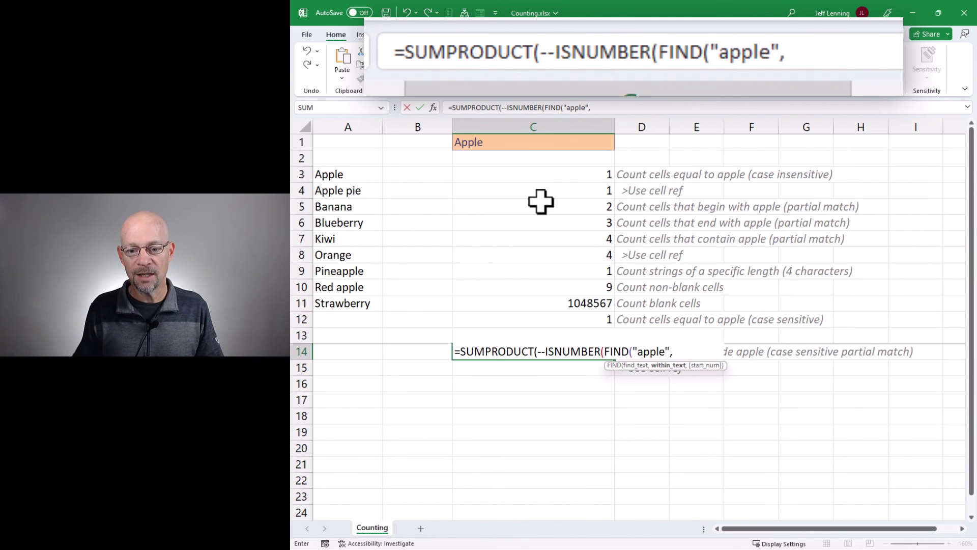
{"action": "left_click_drag", "start_coordinate": [360, 172], "coordinate": [356, 302]}
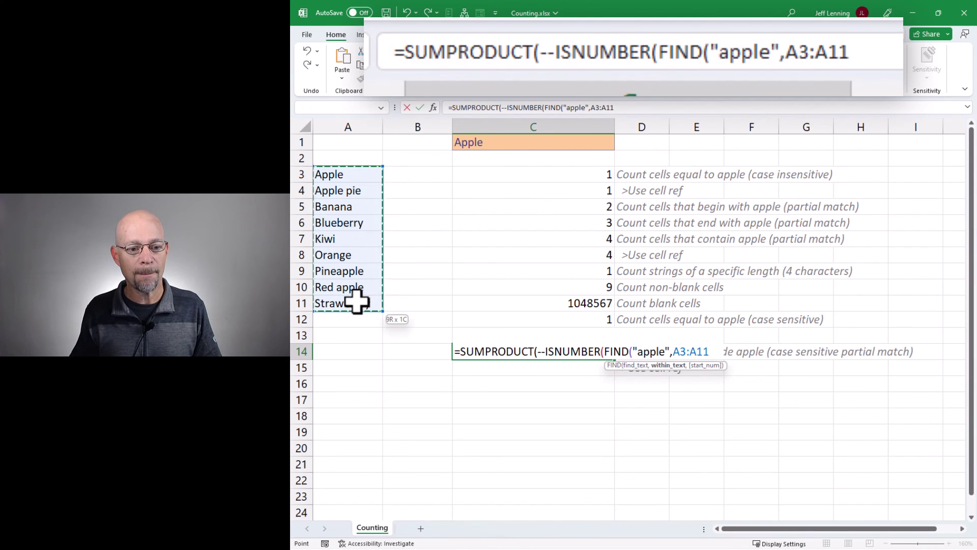
{"action": "type", "text": ")"}
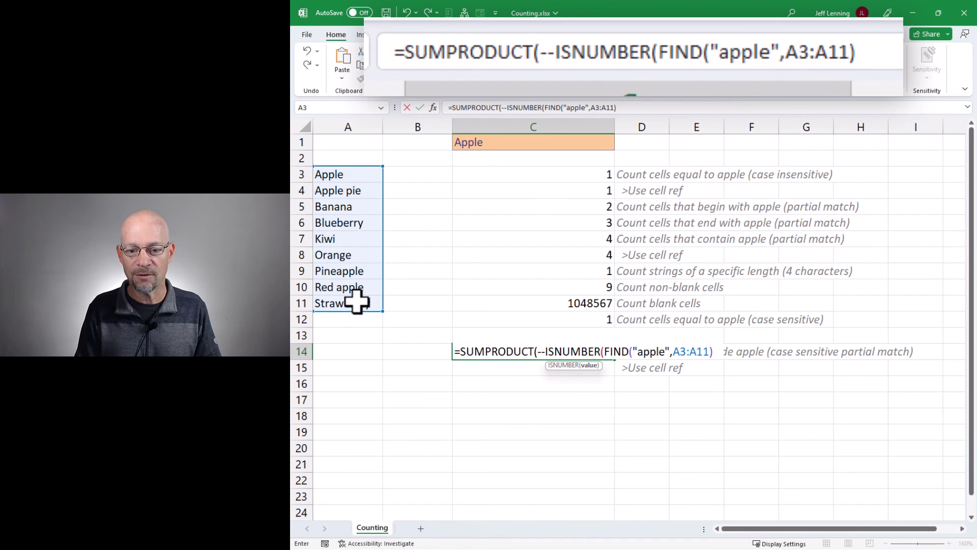
{"action": "type", "text": ")"}
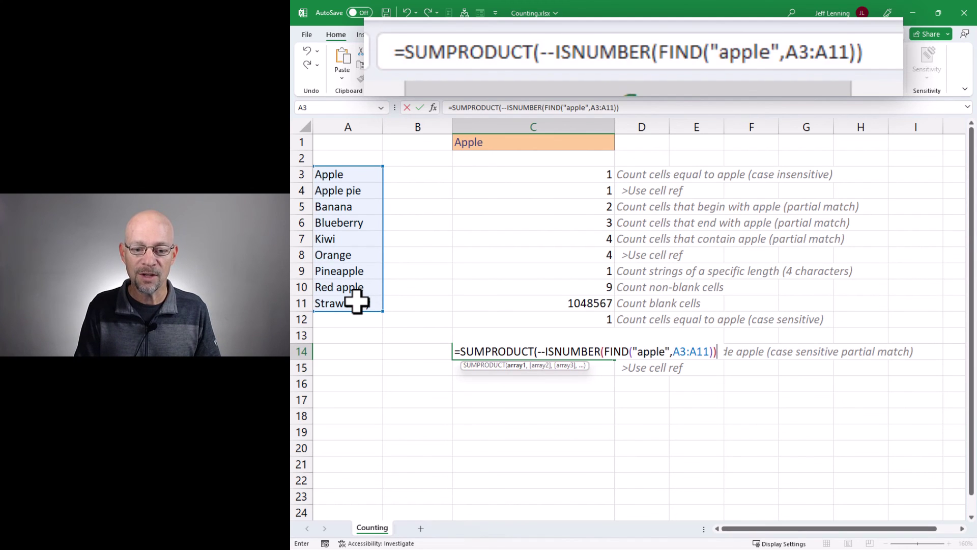
{"action": "type", "text": ")"}
{"action": "key", "text": "Return"}
{"action": "key", "text": "Up"}
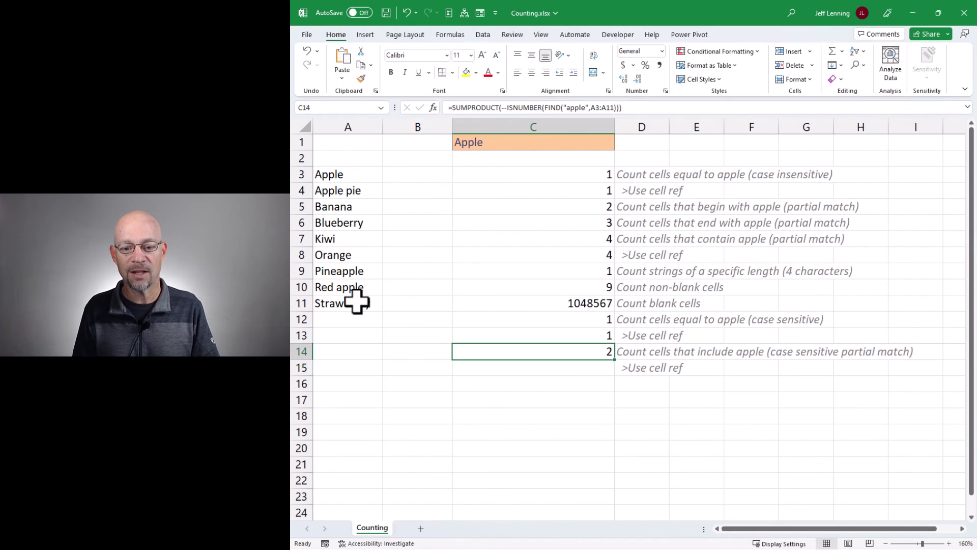
{"action": "key", "text": "F2"}
{"action": "key", "text": "Escape"}
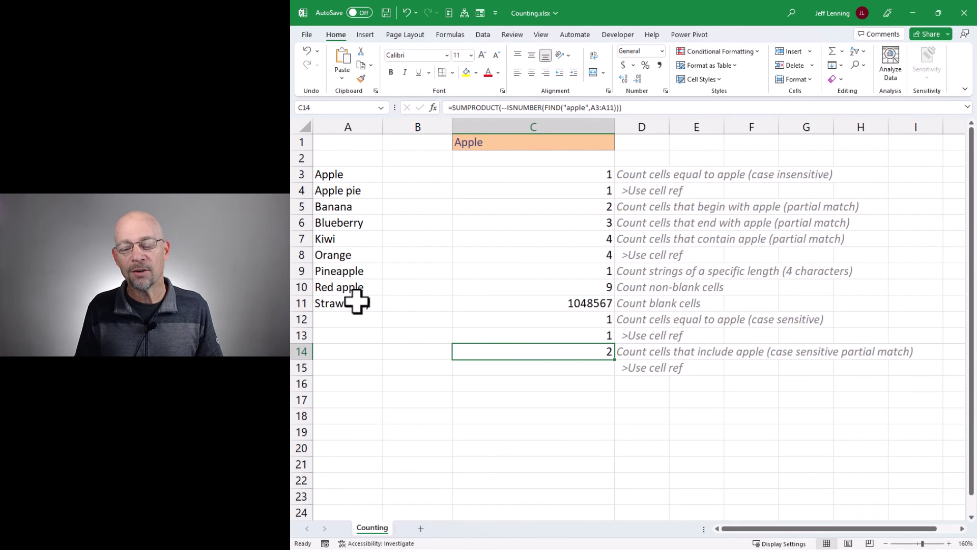
Enter the cell-reference version in C15 as =SUMPRODUCT(N(ISNUMBER(FIND(C1,A3:A11))))
{"action": "key", "text": "Down"}
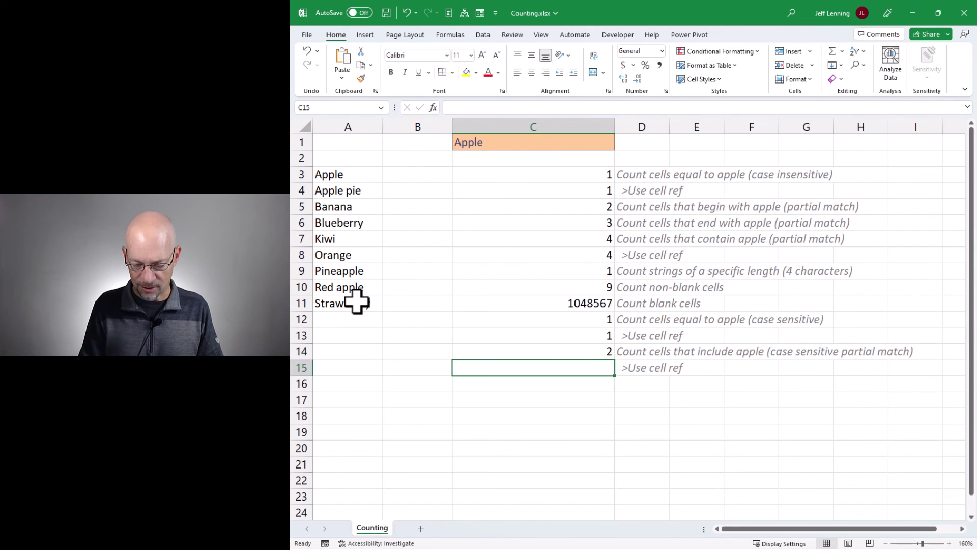
{"action": "type", "text": "=sumpr"}
{"action": "key", "text": "Tab"}
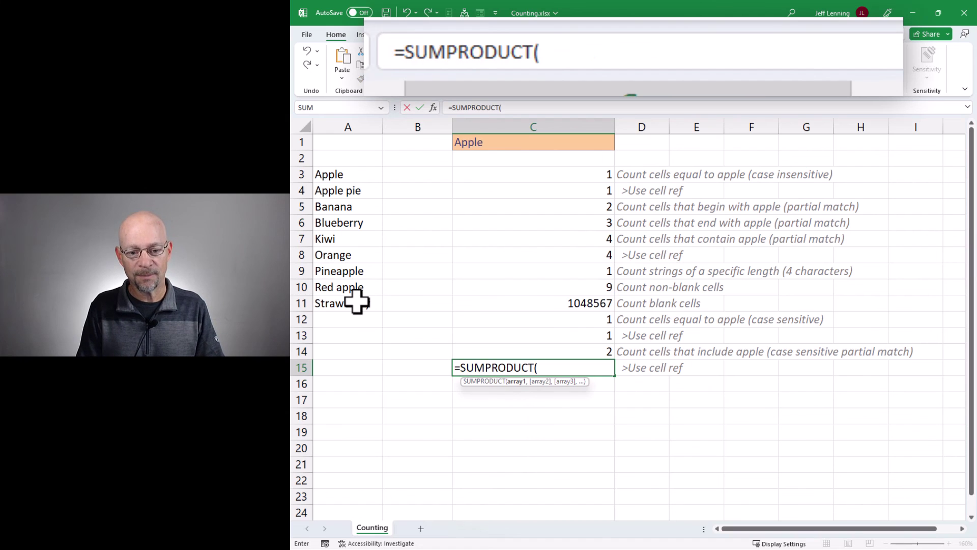
{"action": "type", "text": "n"}
{"action": "key", "text": "Tab"}
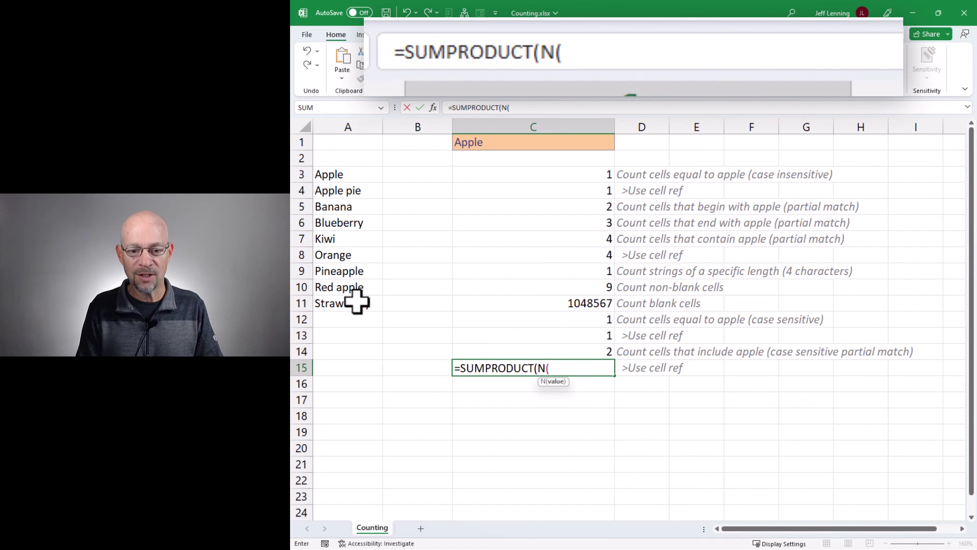
{"action": "type", "text": "isnumbe"}
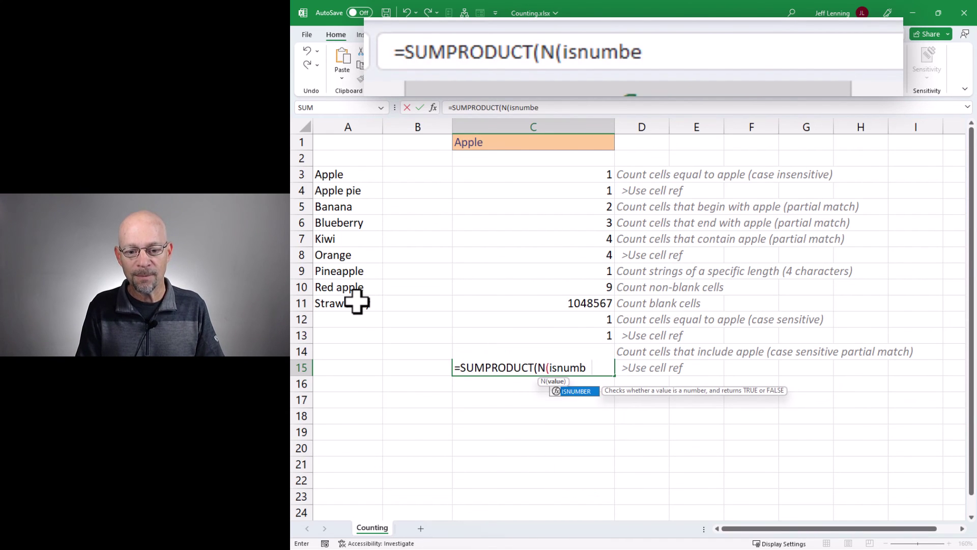
{"action": "type", "text": "r(find"}
{"action": "key", "text": "Tab"}
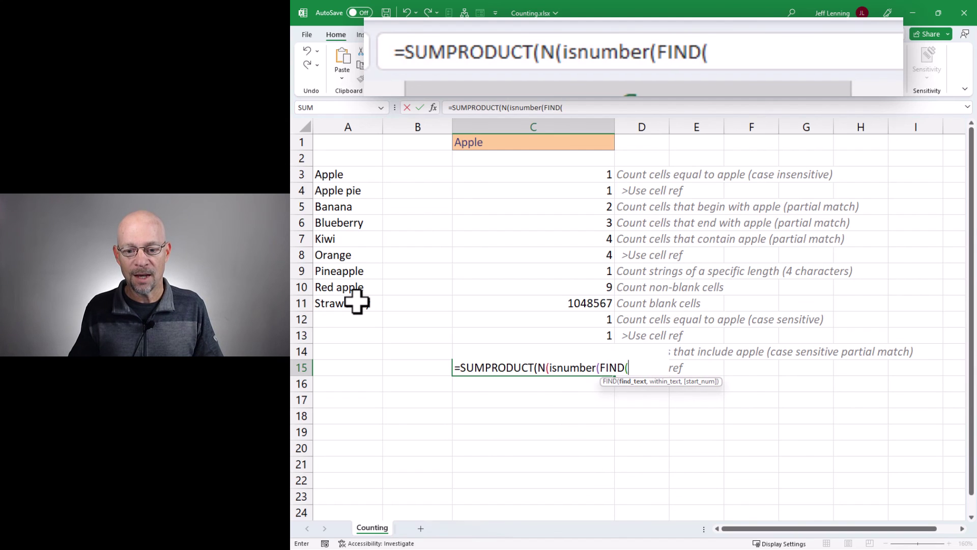
{"action": "left_click", "coordinate": [483, 141]}
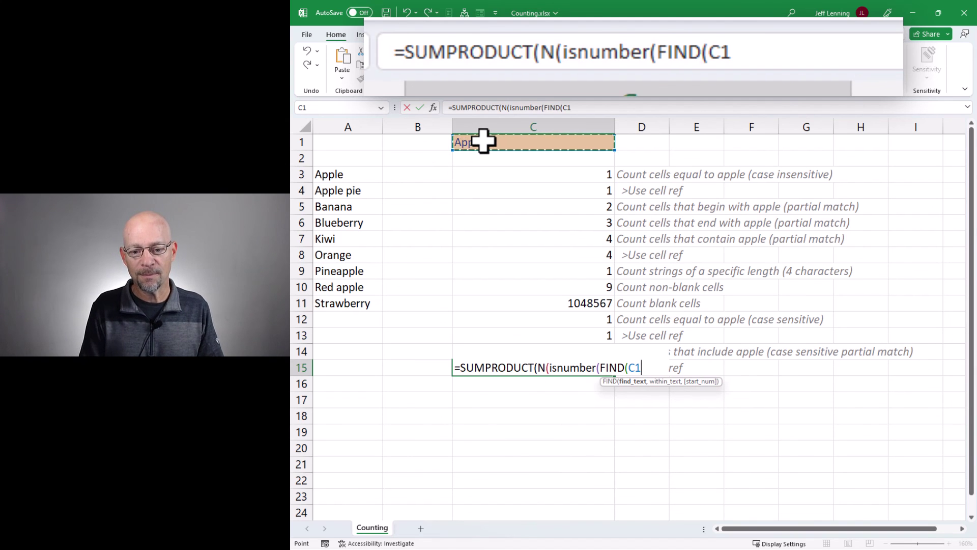
{"action": "type", "text": ","}
{"action": "left_click_drag", "start_coordinate": [373, 172], "coordinate": [368, 302]}
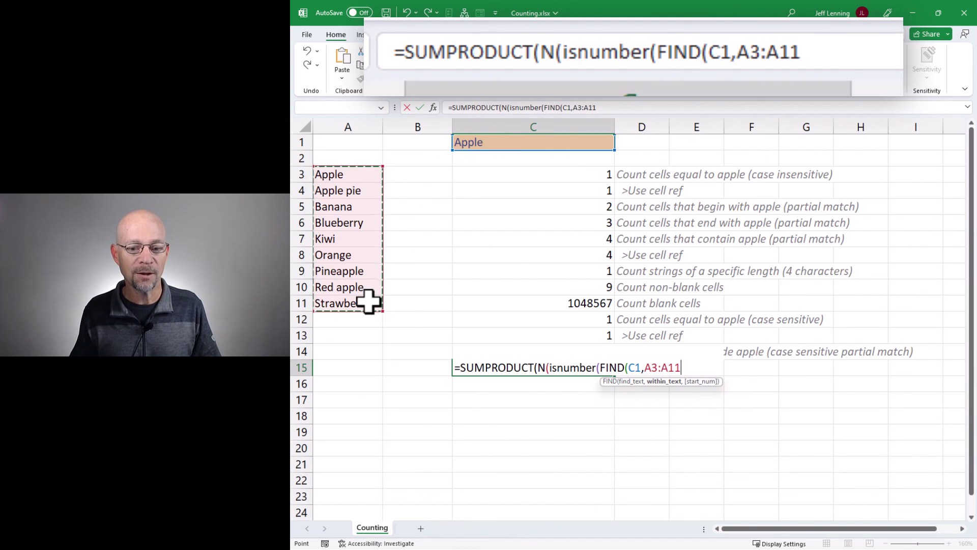
{"action": "type", "text": ")"}
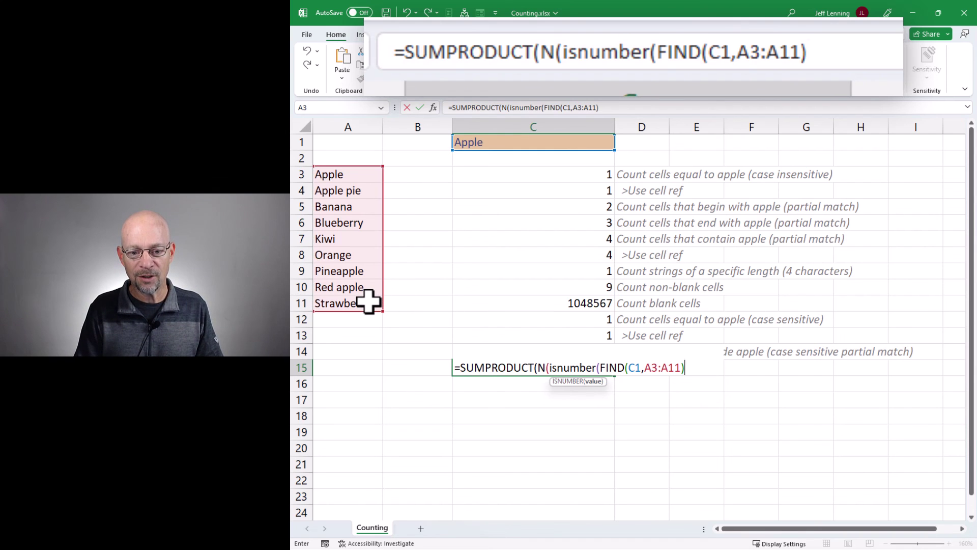
{"action": "type", "text": ")))"}
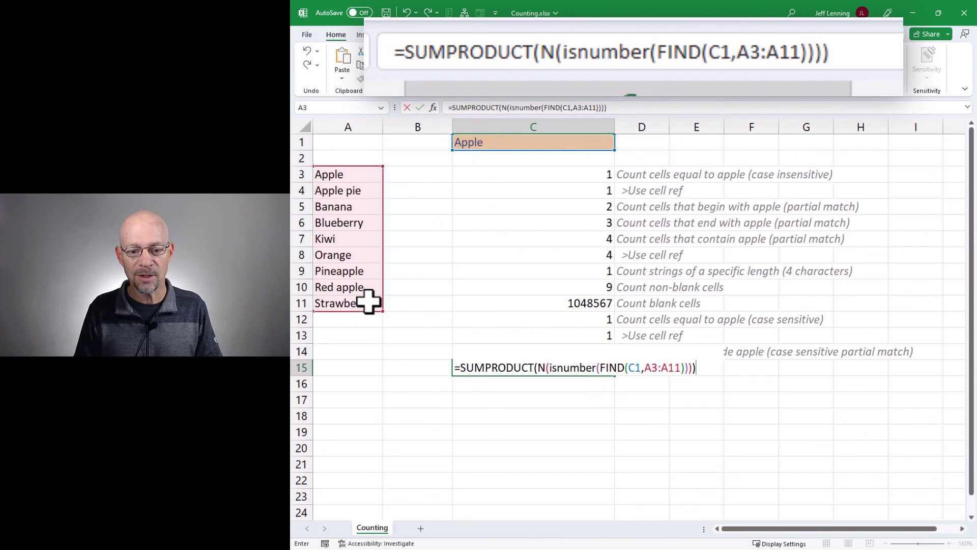
{"action": "key", "text": "Return"}
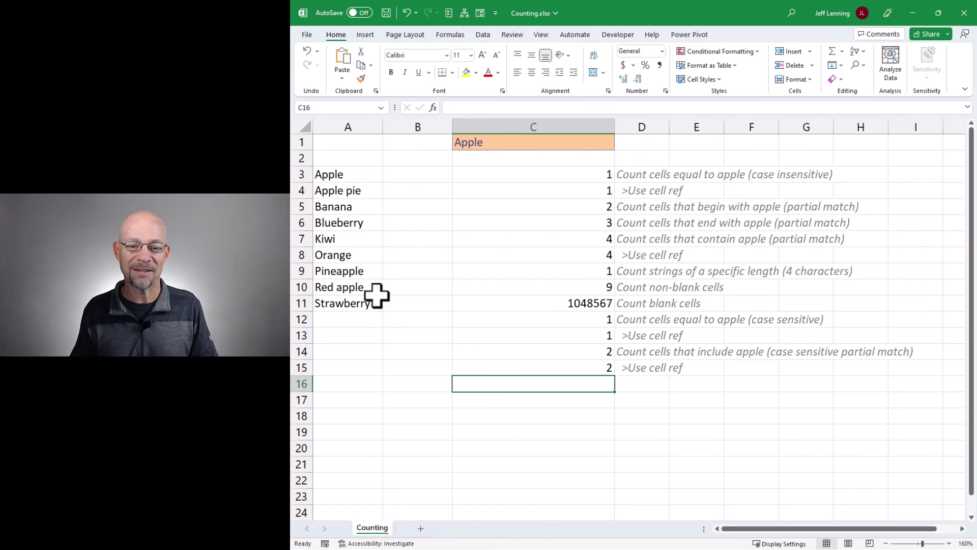